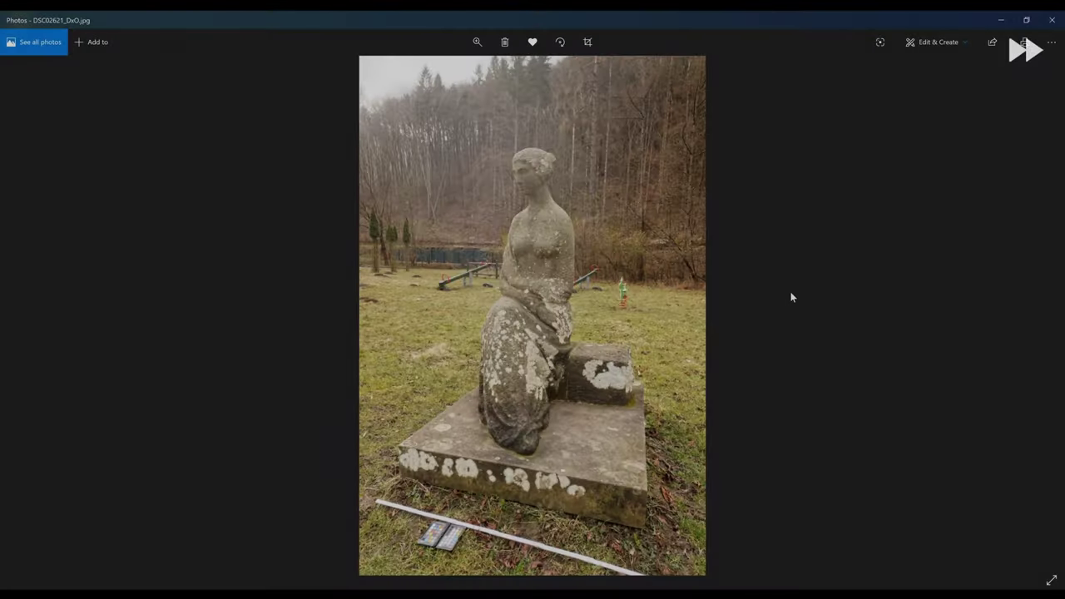
- View the next statue photo, then download and run the RealityCapture .msi installer
{"action": "key", "text": "Right"}
{"action": "key", "text": "Right"}
{"action": "key", "text": "Right"}
{"action": "key", "text": "Right"}
{"action": "key", "text": "Right"}
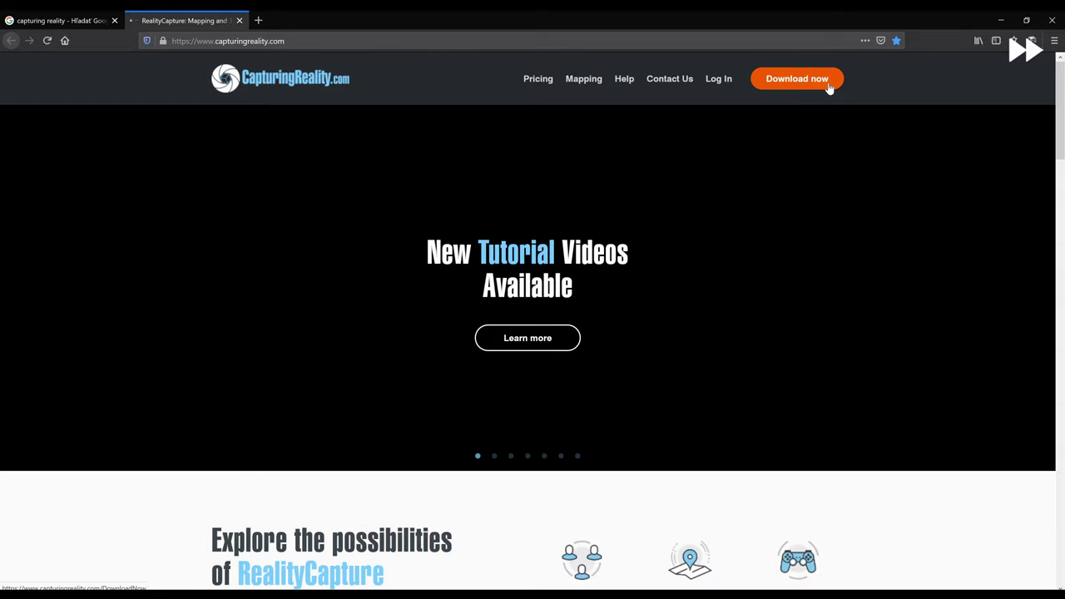
{"action": "left_click", "coordinate": [822, 80]}
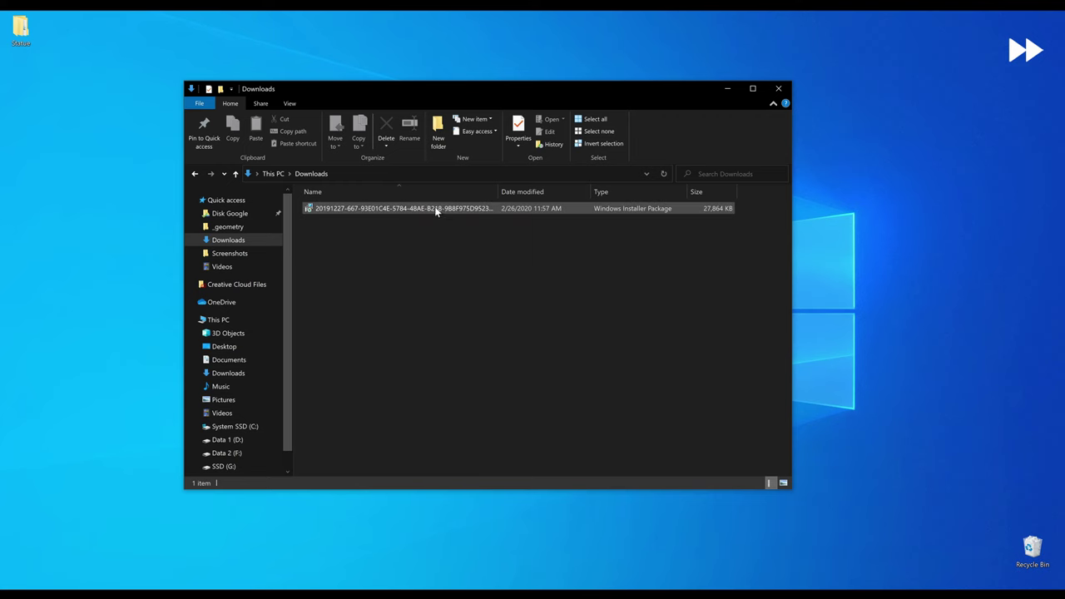
{"action": "double_click", "coordinate": [436, 209]}
- Accept the EULA and advance setup to the Destination Folder page
{"action": "left_click", "coordinate": [590, 393]}
{"action": "left_click", "coordinate": [414, 368]}
{"action": "left_click", "coordinate": [590, 394]}
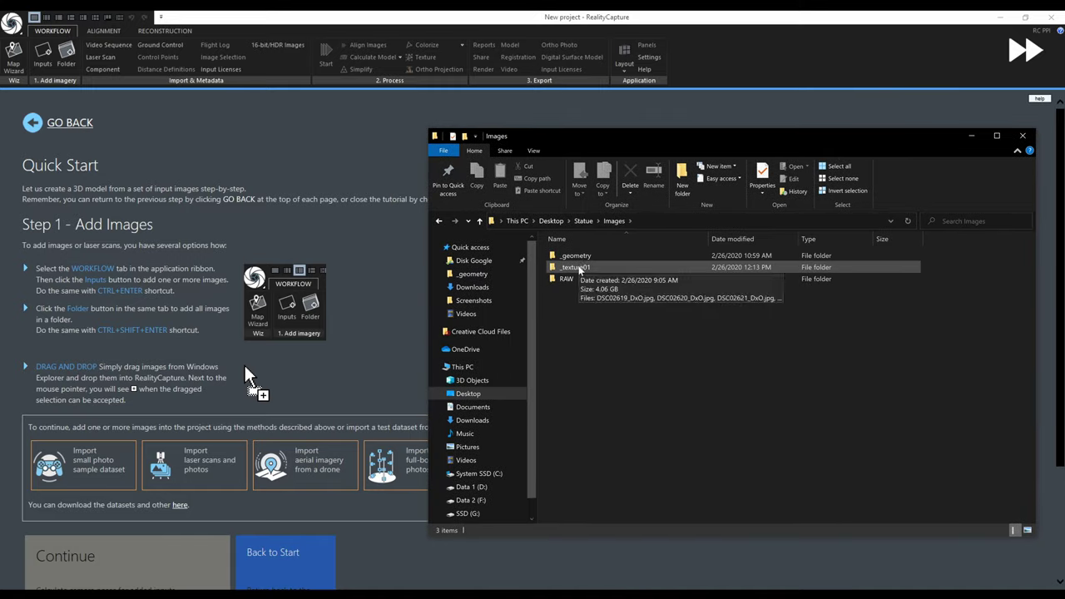
- Add the _geometry statue images to the project and move to the My Images step
{"action": "left_click", "coordinate": [576, 256]}
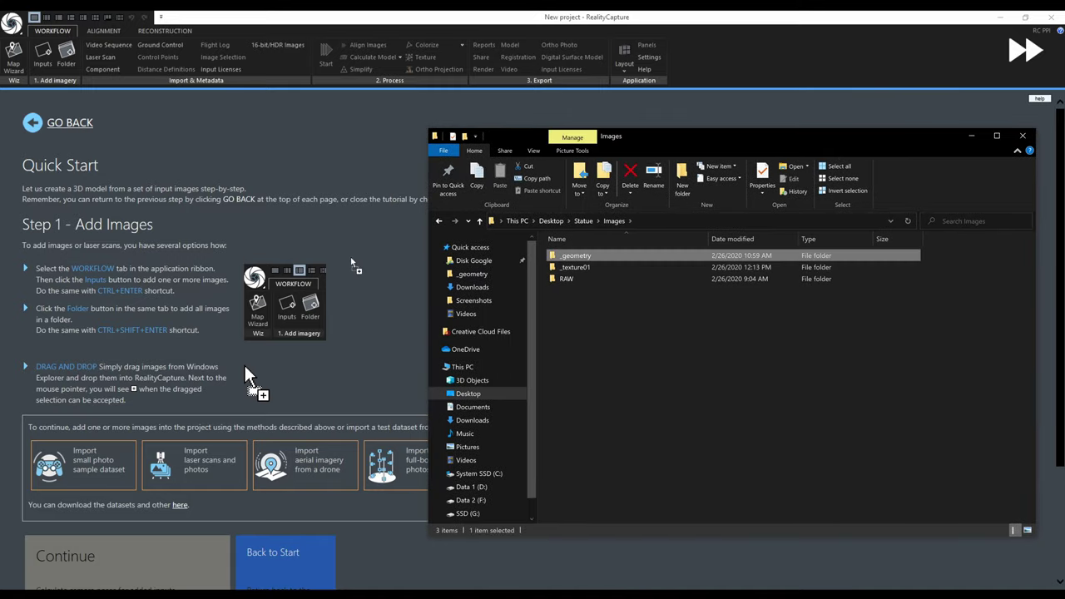
{"action": "left_click", "coordinate": [971, 136]}
{"action": "left_click", "coordinate": [178, 464]}
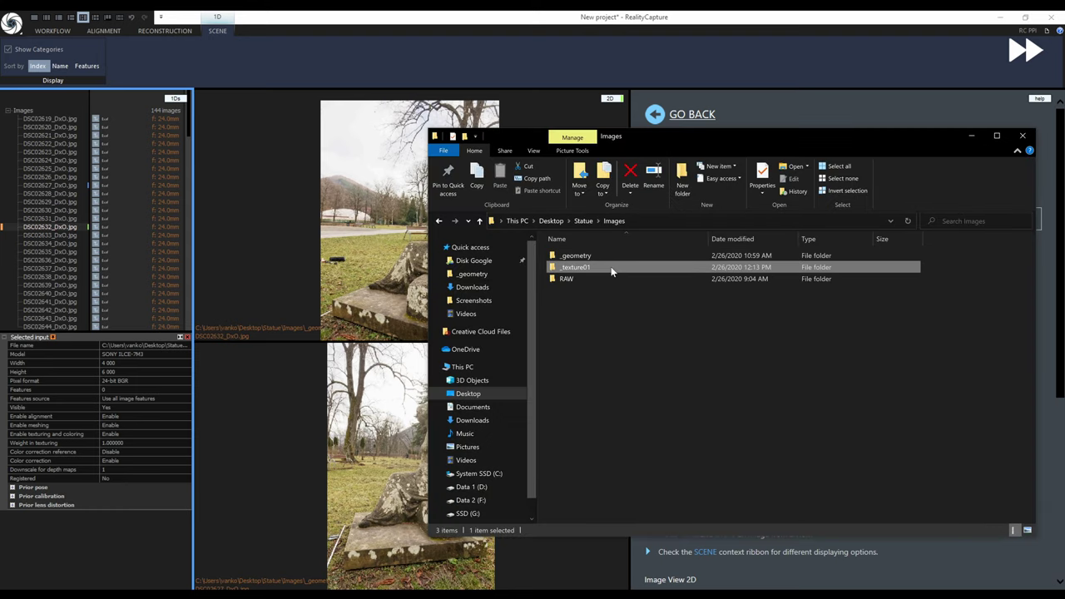
- Add _texture01 as the texturing layer and display it in the image view
{"action": "left_click", "coordinate": [611, 267]}
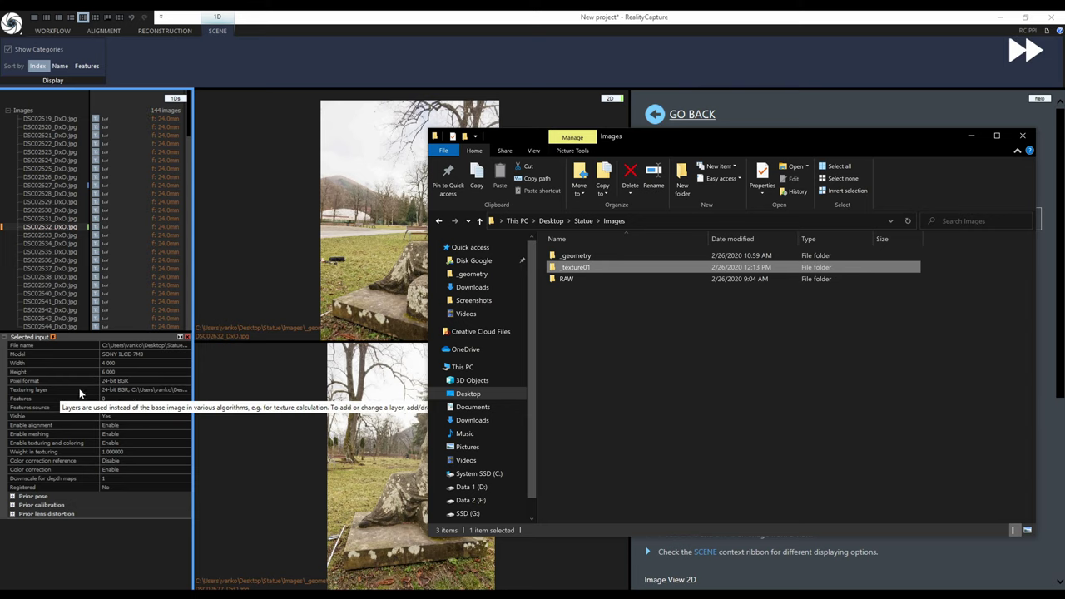
{"action": "left_click", "coordinate": [970, 137]}
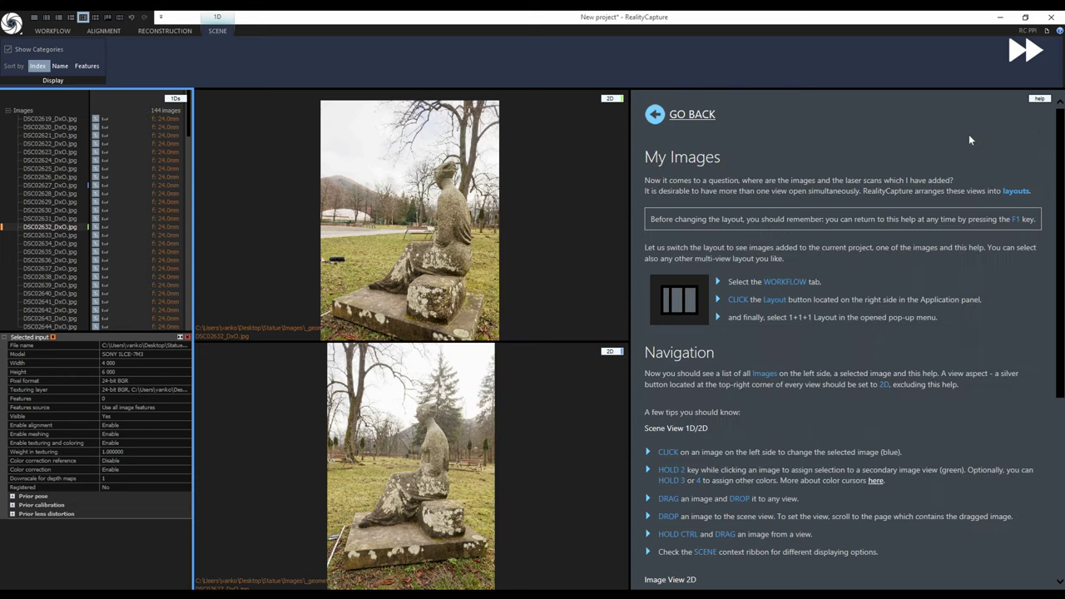
{"action": "left_click", "coordinate": [388, 183]}
{"action": "scroll", "coordinate": [408, 225], "scroll_direction": "up", "scroll_amount": 5}
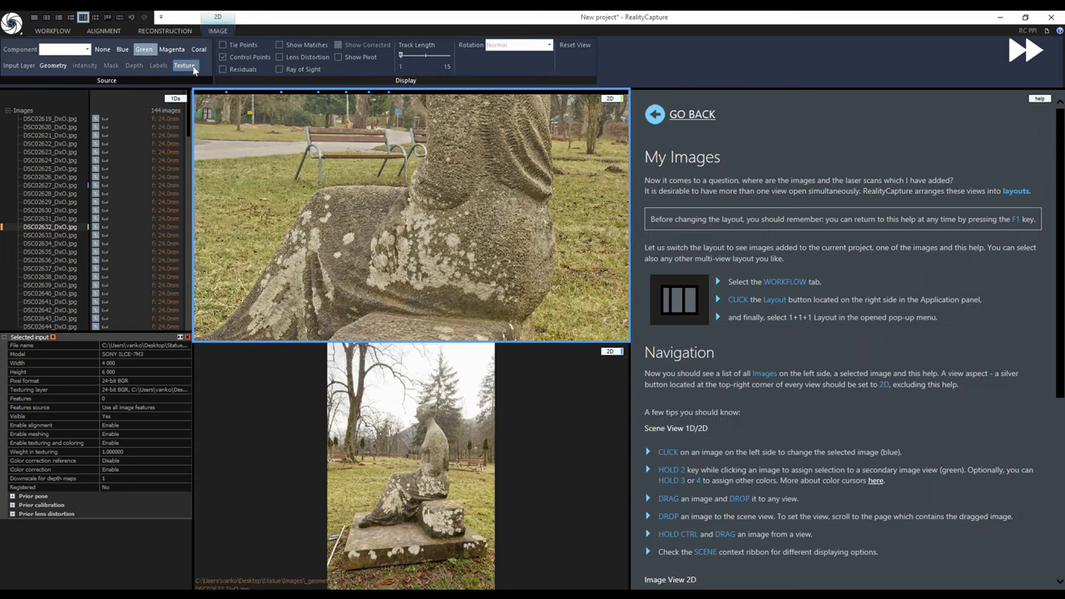
{"action": "left_click", "coordinate": [185, 65]}
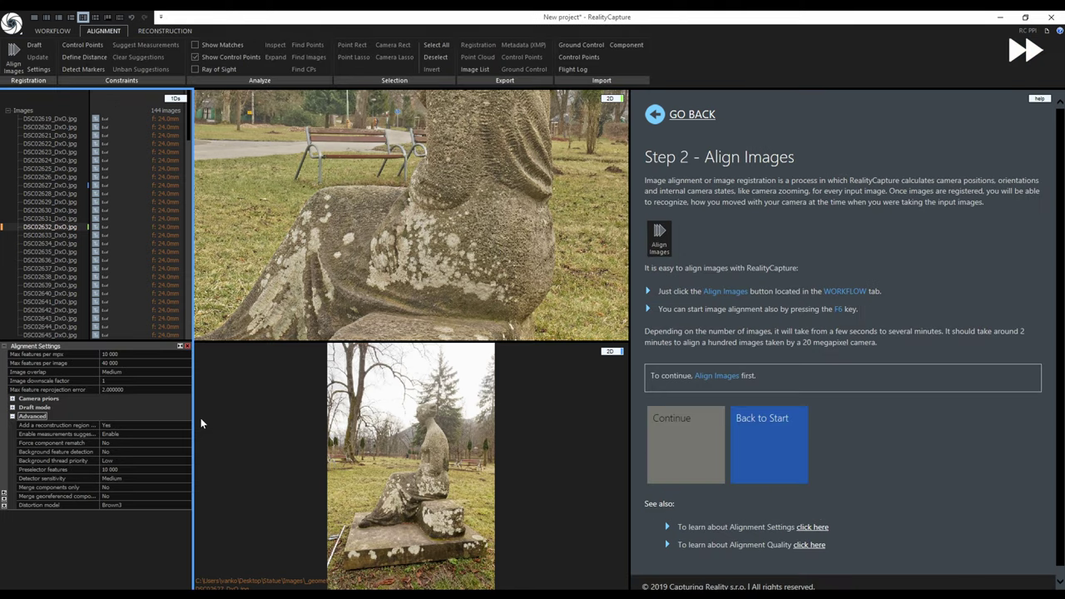
- Set Max features per image to 80000 and Image overlap to Low
{"action": "left_click", "coordinate": [125, 363]}
{"action": "type", "text": "80000"}
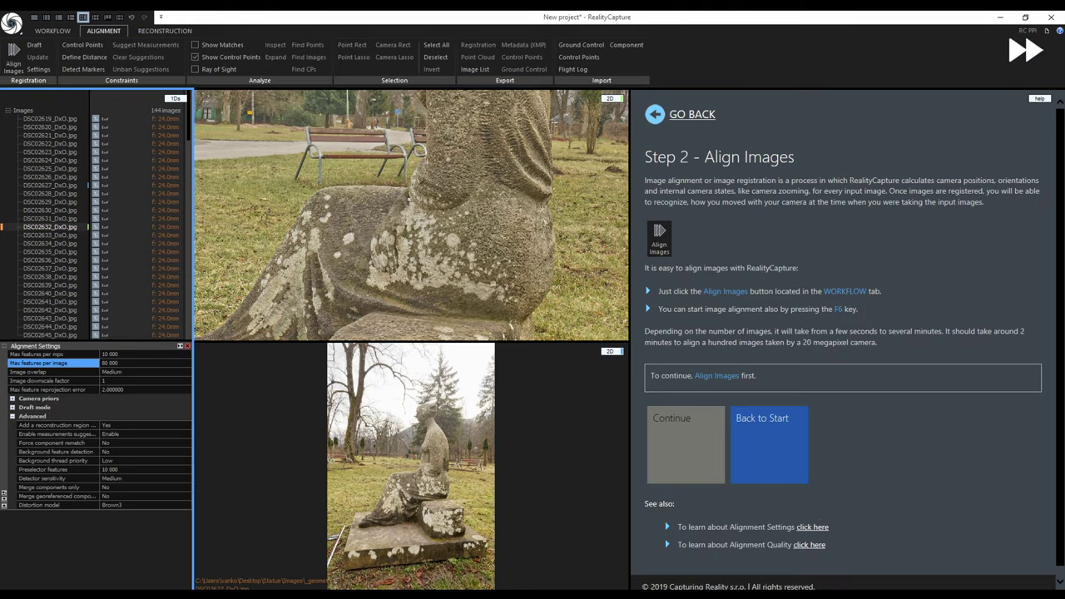
{"action": "left_click", "coordinate": [187, 372]}
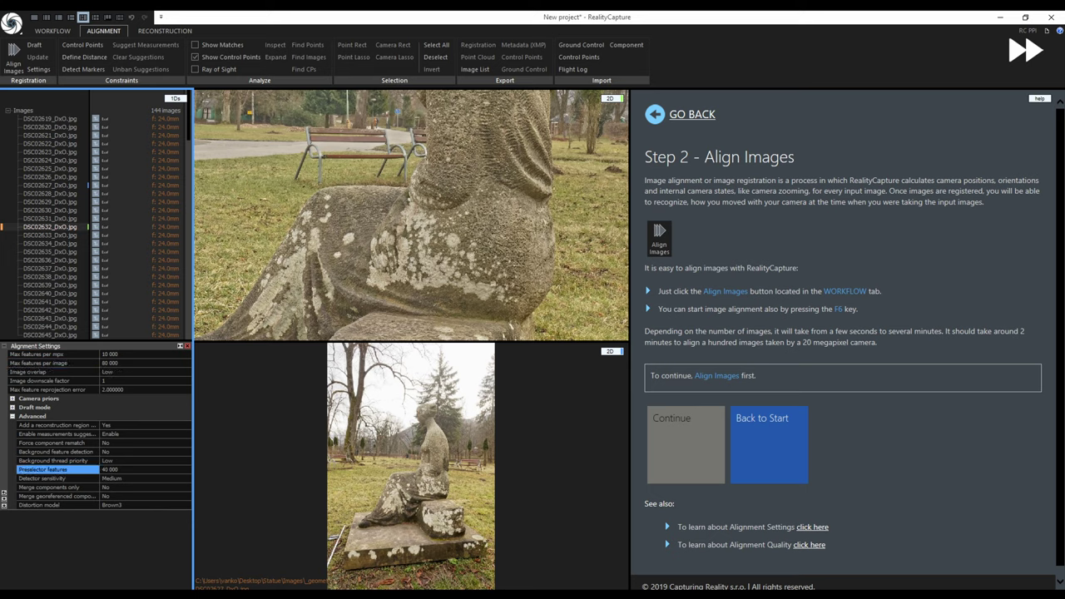
{"action": "left_click", "coordinate": [187, 452]}
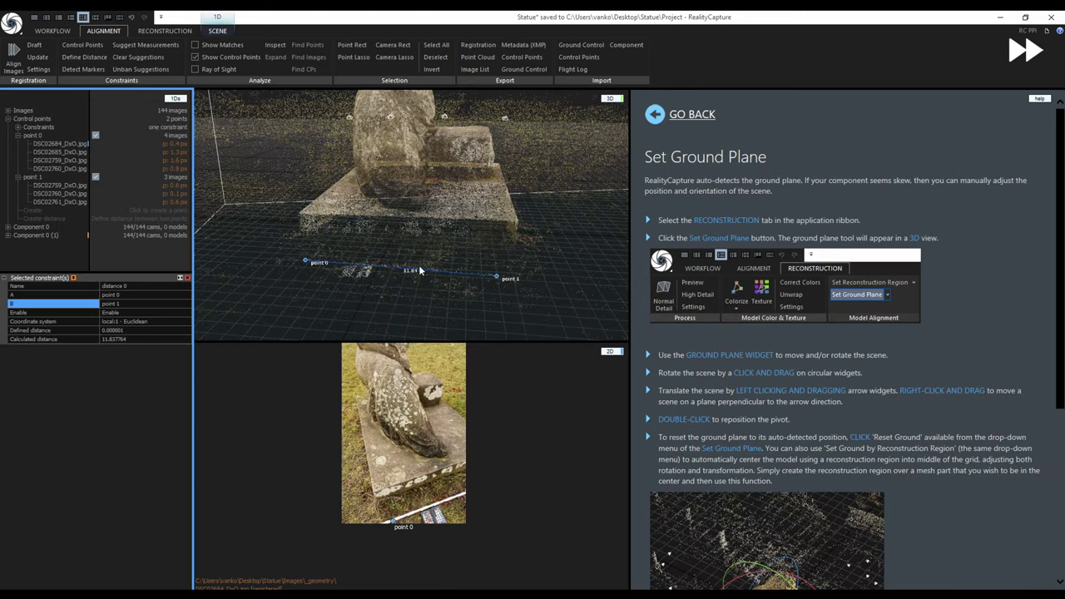
- Replace the old distance constraint with one between point 0 and point 1, checked on DSC02759_DxO.jpg
{"action": "left_click", "coordinate": [38, 127]}
{"action": "key", "text": "Delete"}
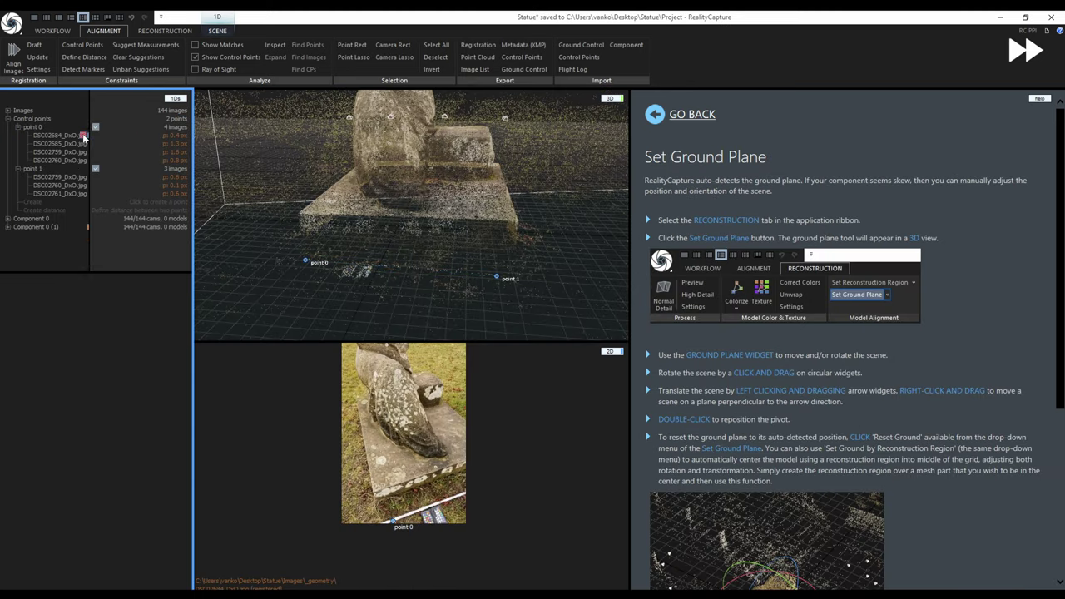
{"action": "left_click", "coordinate": [84, 57]}
{"action": "left_click_drag", "start_coordinate": [306, 263], "coordinate": [371, 287]}
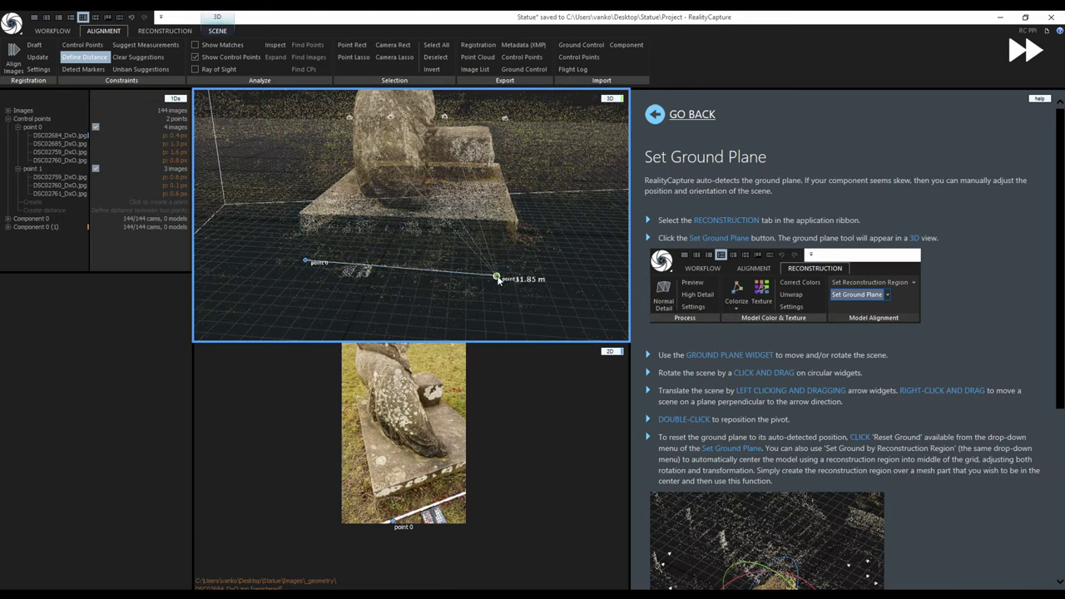
{"action": "left_click_drag", "start_coordinate": [497, 281], "coordinate": [497, 278]}
{"action": "key", "text": "Escape"}
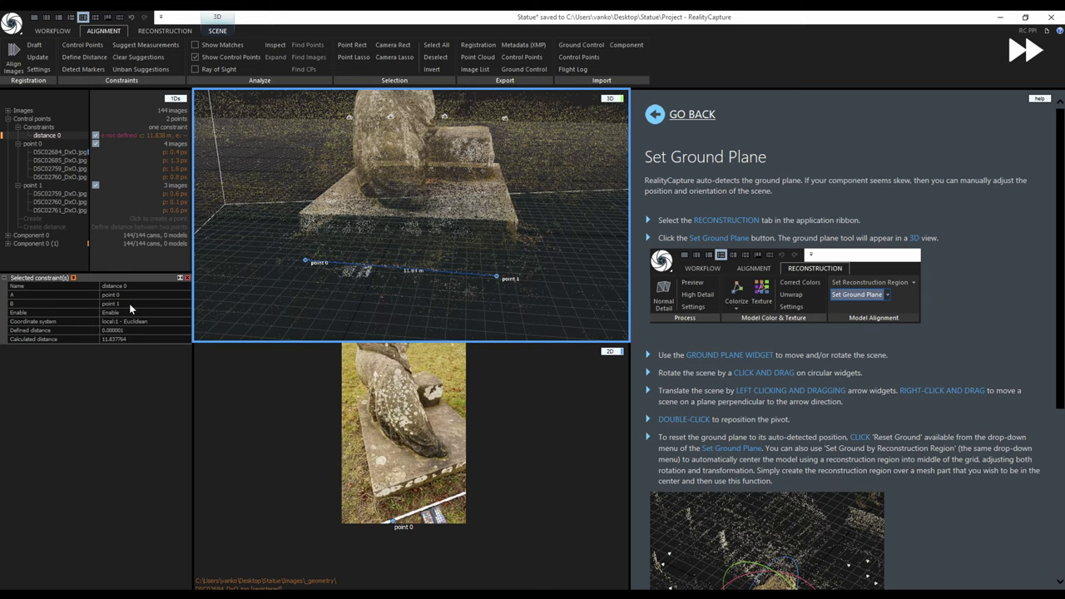
{"action": "left_click", "coordinate": [60, 168]}
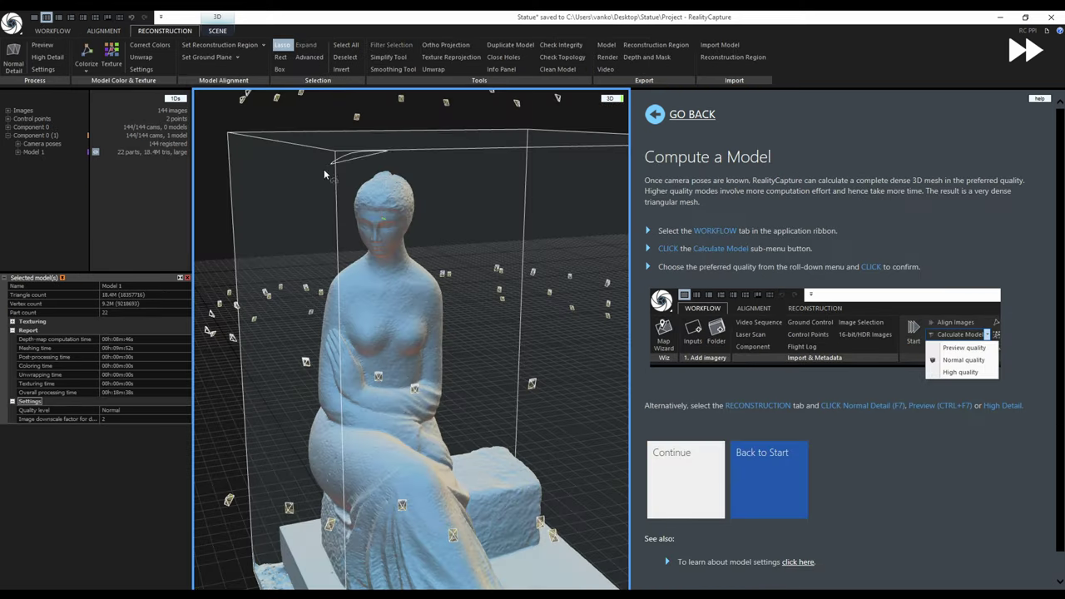
- Zoom toward the statue, select its head and shoulders, and inspect the model's properties
{"action": "left_click_drag", "start_coordinate": [325, 175], "coordinate": [392, 159]}
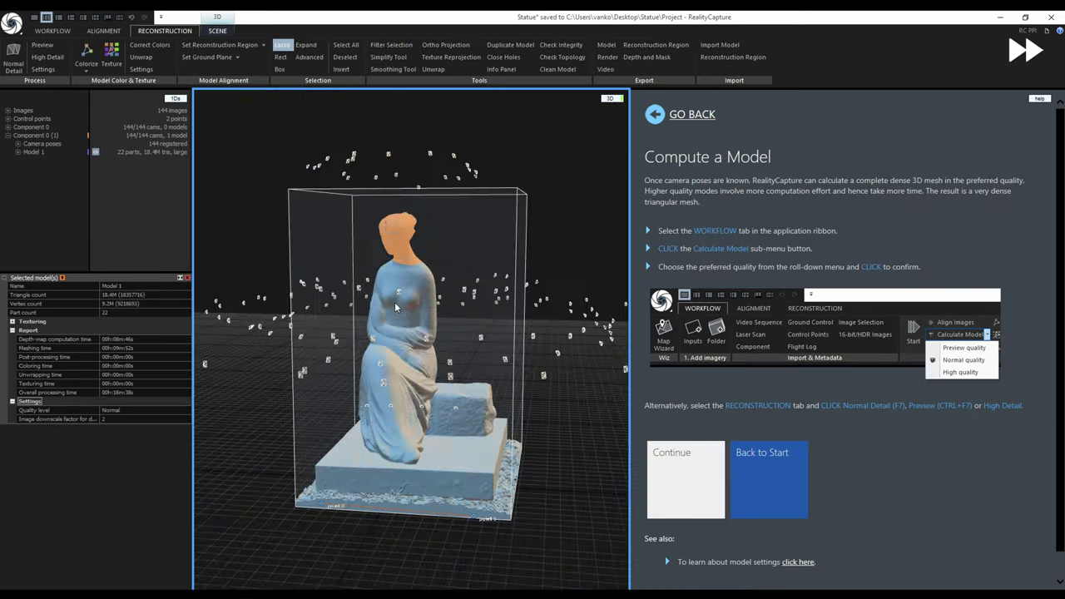
{"action": "scroll", "coordinate": [468, 181], "scroll_direction": "up", "scroll_amount": 5}
{"action": "mouse_move", "coordinate": [468, 182]}
{"action": "left_mouse_down"}
{"action": "mouse_move", "coordinate": [468, 293]}
{"action": "mouse_move", "coordinate": [498, 224]}
{"action": "mouse_move", "coordinate": [533, 227]}
{"action": "left_mouse_up"}
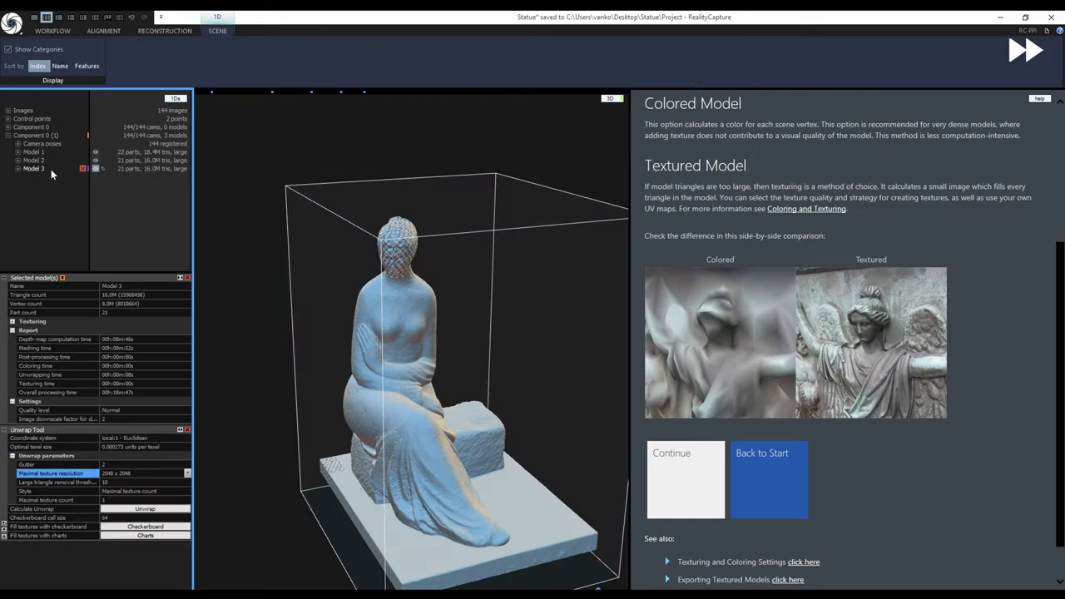
{"action": "left_click", "coordinate": [13, 323]}
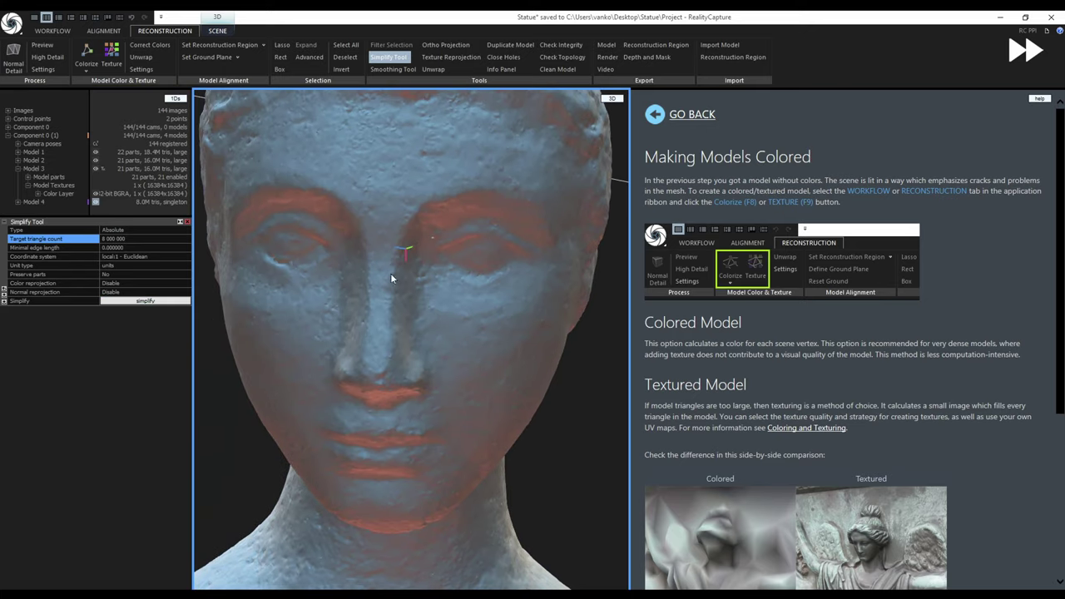
- Compare textured, colored and mesh views of the face and reproject High texture onto Low model
{"action": "left_click", "coordinate": [96, 194]}
{"action": "left_click", "coordinate": [217, 31]}
{"action": "left_click", "coordinate": [543, 57]}
{"action": "left_click", "coordinate": [543, 57]}
{"action": "left_click", "coordinate": [95, 194]}
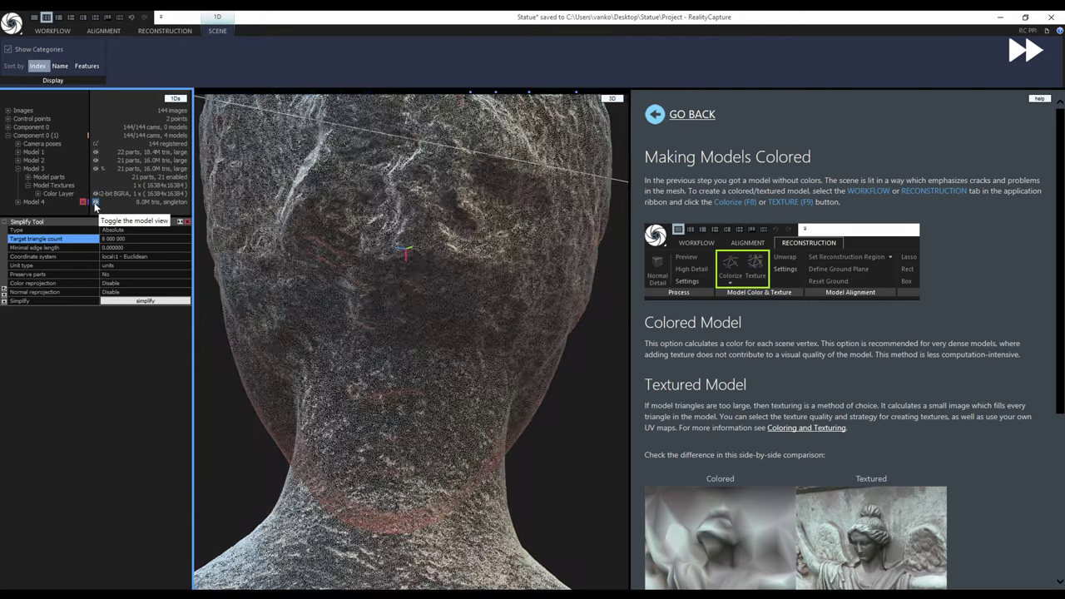
{"action": "left_click", "coordinate": [96, 194]}
{"action": "left_click", "coordinate": [96, 194]}
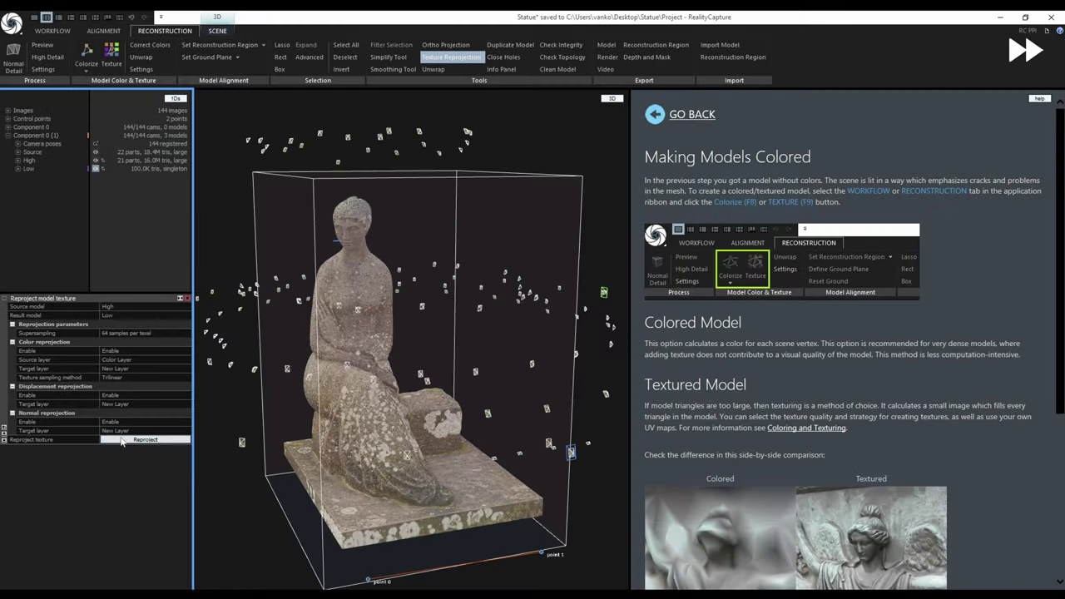
- Orbit around the bench block, toggling the textured display off and back on
{"action": "scroll", "coordinate": [386, 415], "scroll_direction": "up", "scroll_amount": 10}
{"action": "left_click_drag", "start_coordinate": [386, 415], "coordinate": [440, 528]}
{"action": "left_click", "coordinate": [97, 163]}
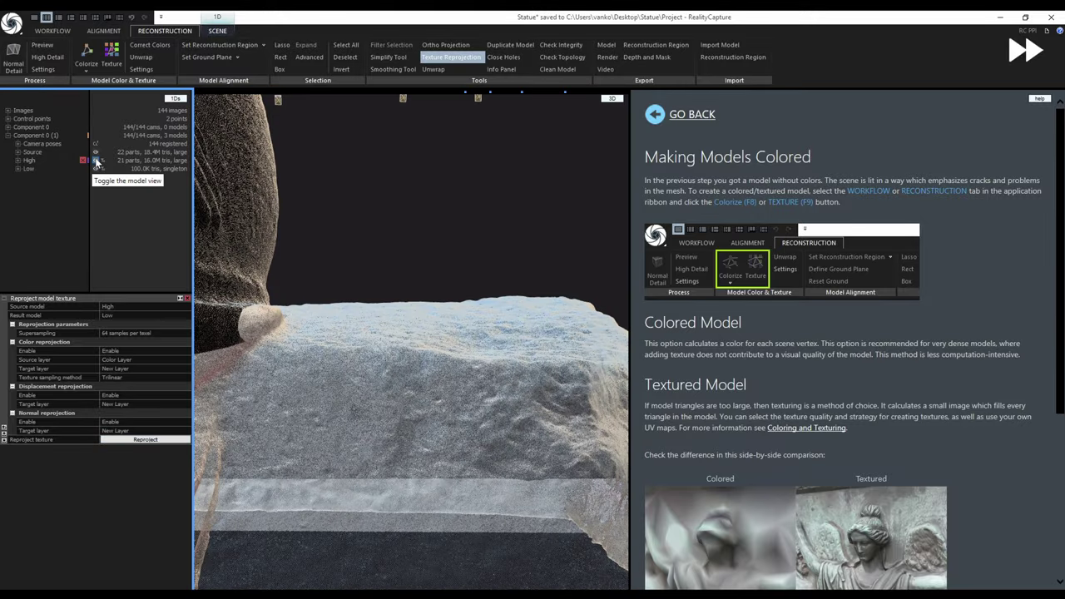
{"action": "left_click", "coordinate": [97, 164]}
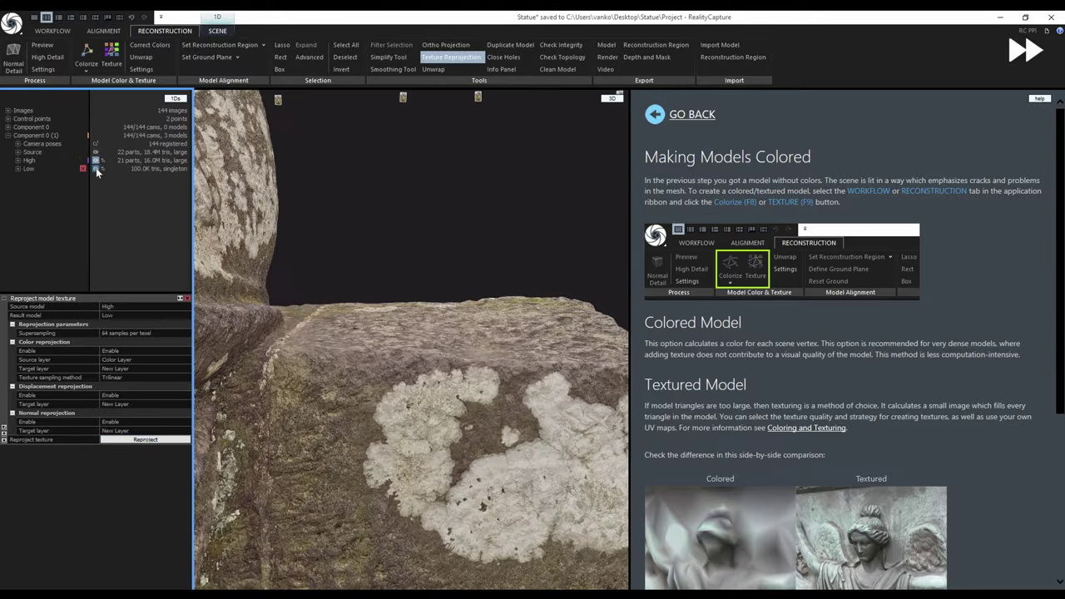
{"action": "scroll", "coordinate": [385, 426], "scroll_direction": "down", "scroll_amount": 10}
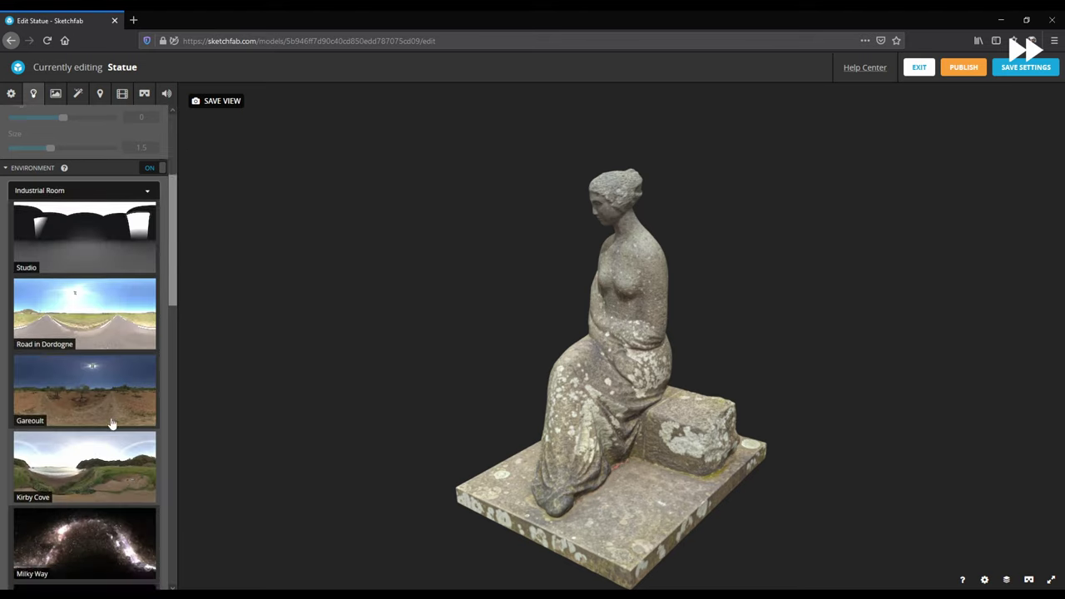
- Light the Statue with Road in Dordogne rotated to about 263° and show Post Processing Filters
{"action": "left_click", "coordinate": [111, 423]}
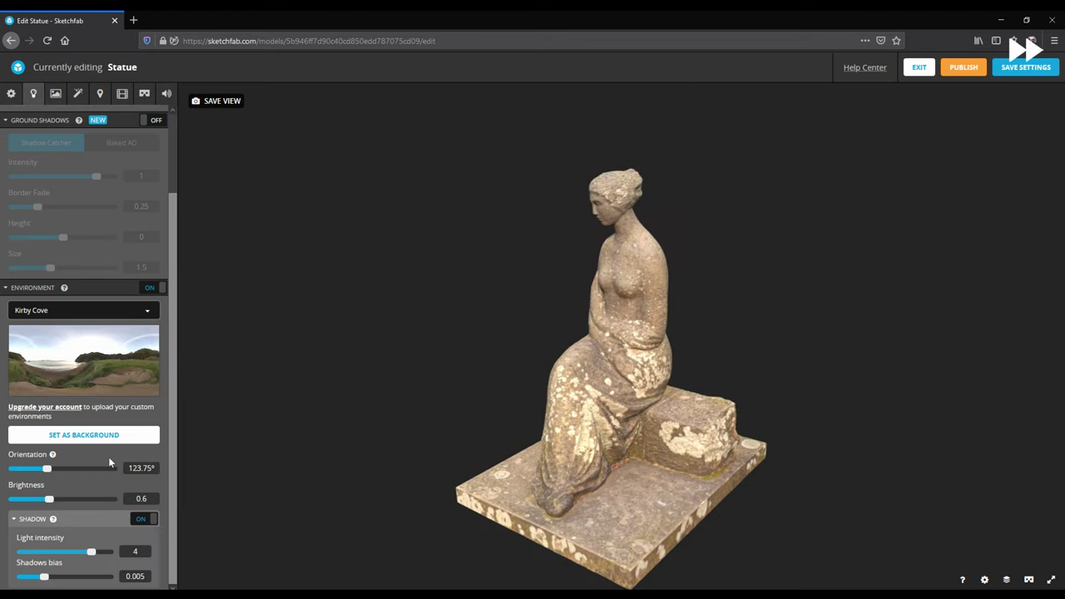
{"action": "left_click_drag", "start_coordinate": [63, 469], "coordinate": [93, 472]}
{"action": "left_click", "coordinate": [77, 94]}
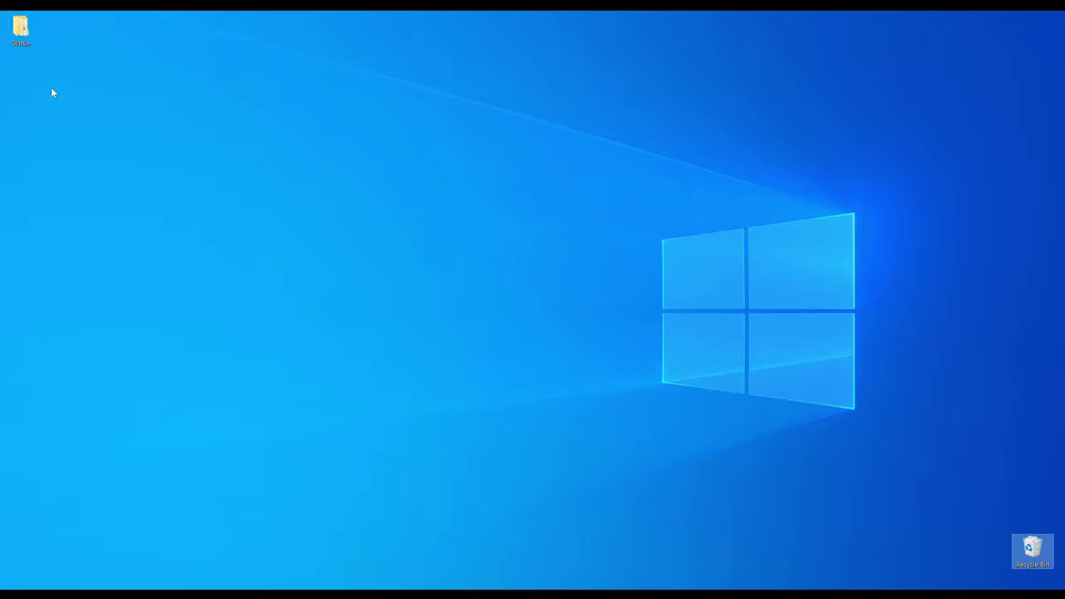
- Open the desktop's Statue folder, then Images > _geometry to show its 145 photo thumbnails
{"action": "double_click", "coordinate": [27, 40]}
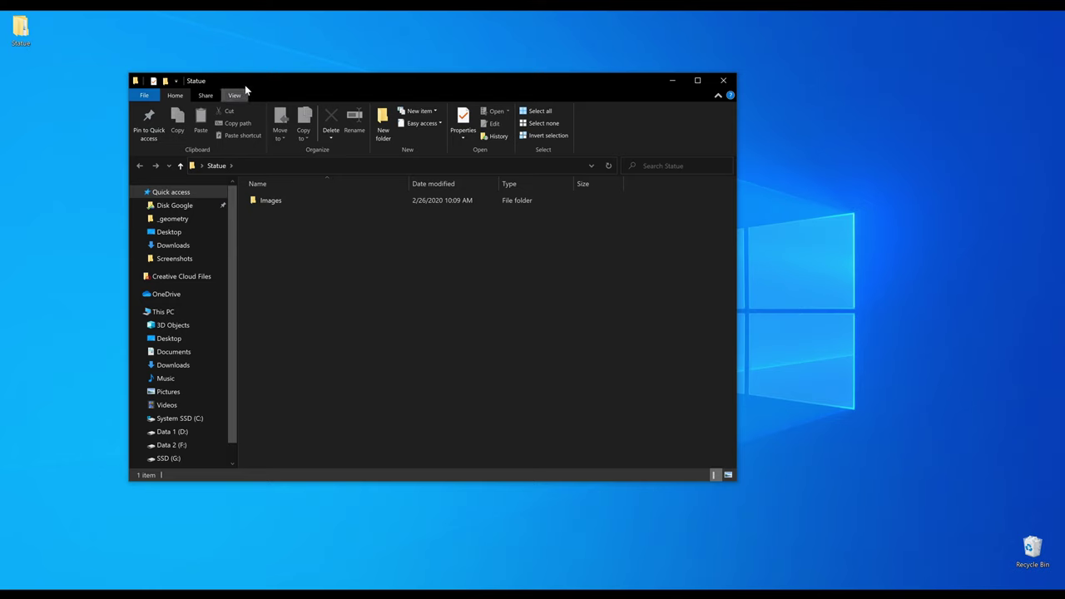
{"action": "left_click_drag", "start_coordinate": [246, 83], "coordinate": [315, 143]}
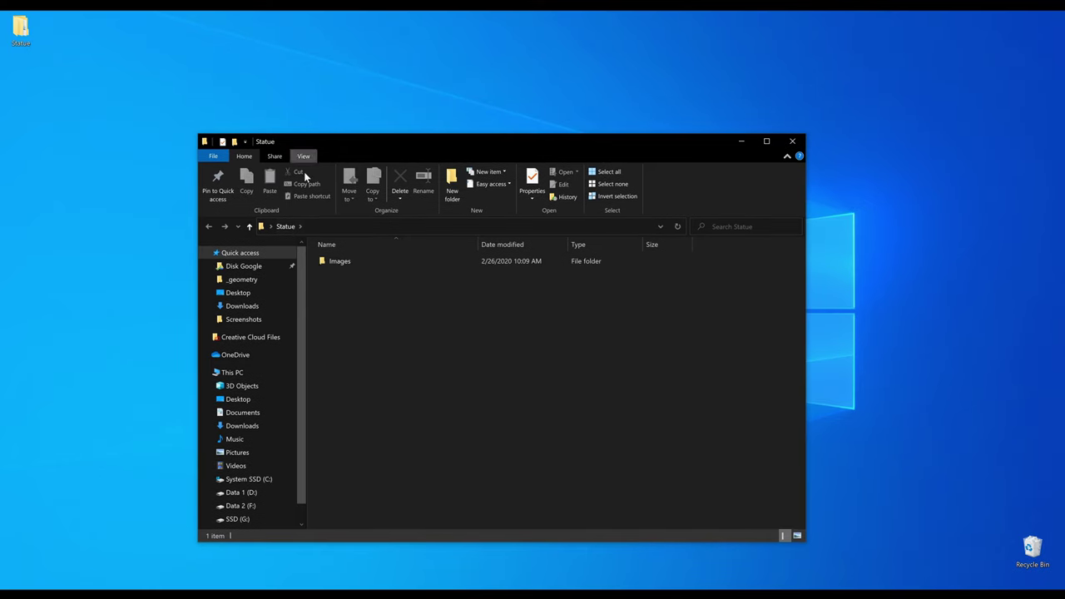
{"action": "double_click", "coordinate": [342, 262]}
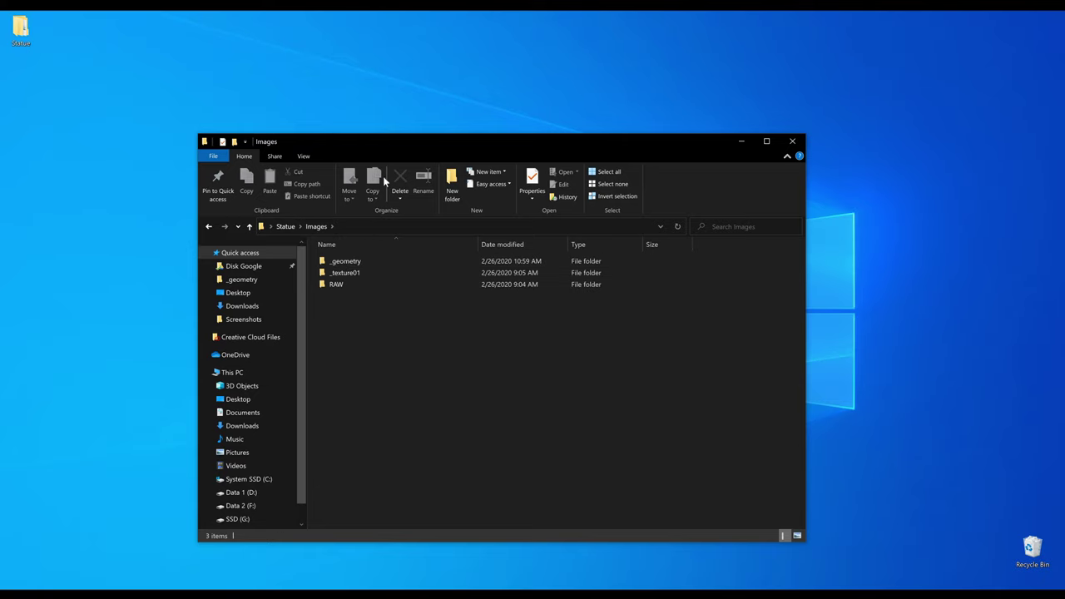
{"action": "left_click_drag", "start_coordinate": [390, 141], "coordinate": [380, 125]}
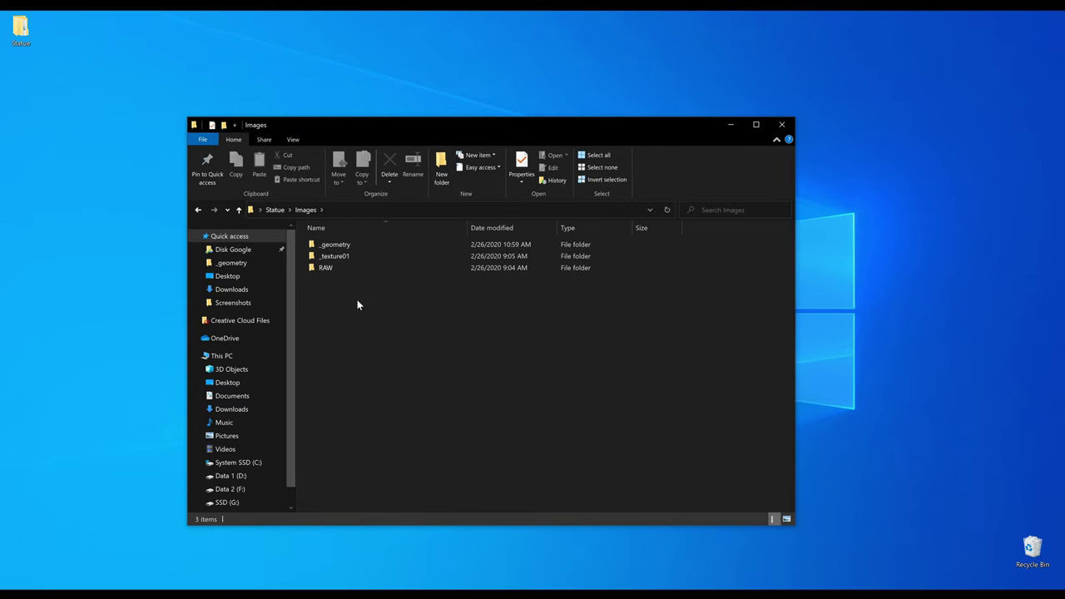
{"action": "mouse_move", "coordinate": [349, 273]}
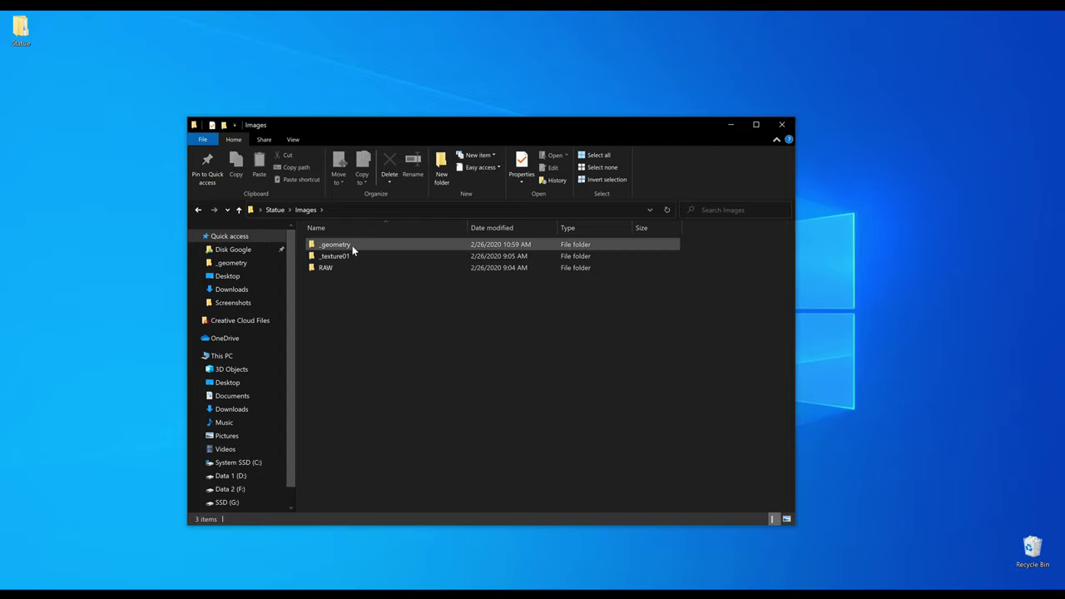
{"action": "double_click", "coordinate": [352, 246]}
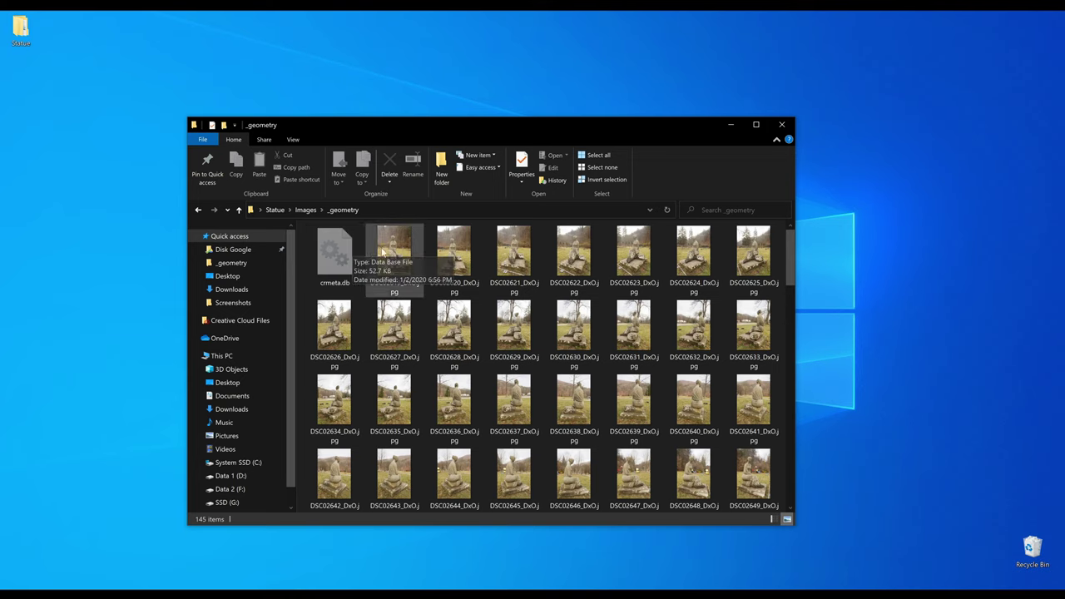
{"action": "left_click_drag", "start_coordinate": [480, 126], "coordinate": [476, 89]}
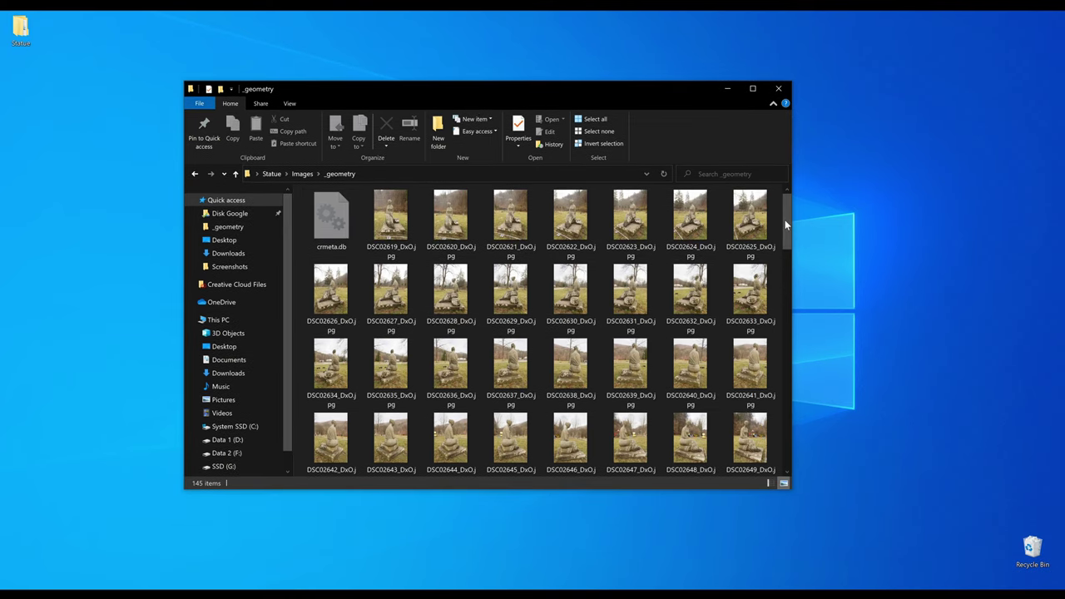
{"action": "mouse_move", "coordinate": [788, 220]}
{"action": "left_mouse_down"}
{"action": "mouse_move", "coordinate": [803, 451]}
{"action": "mouse_move", "coordinate": [789, 218]}
{"action": "left_mouse_up"}
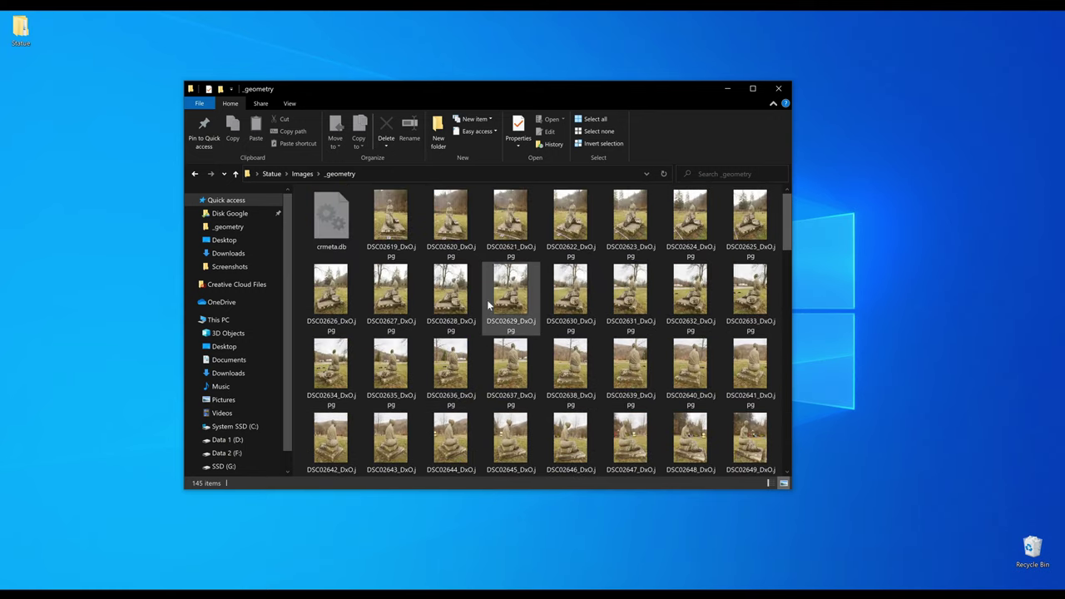
- View DSC02619 full-screen and step through the next several statue photos
{"action": "double_click", "coordinate": [389, 221]}
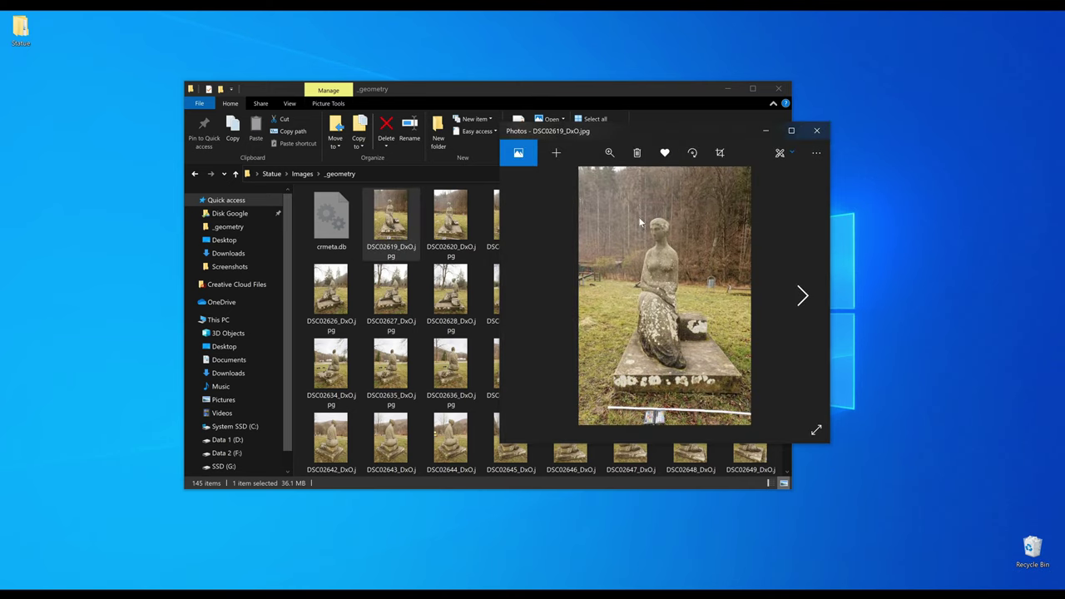
{"action": "left_click", "coordinate": [791, 133]}
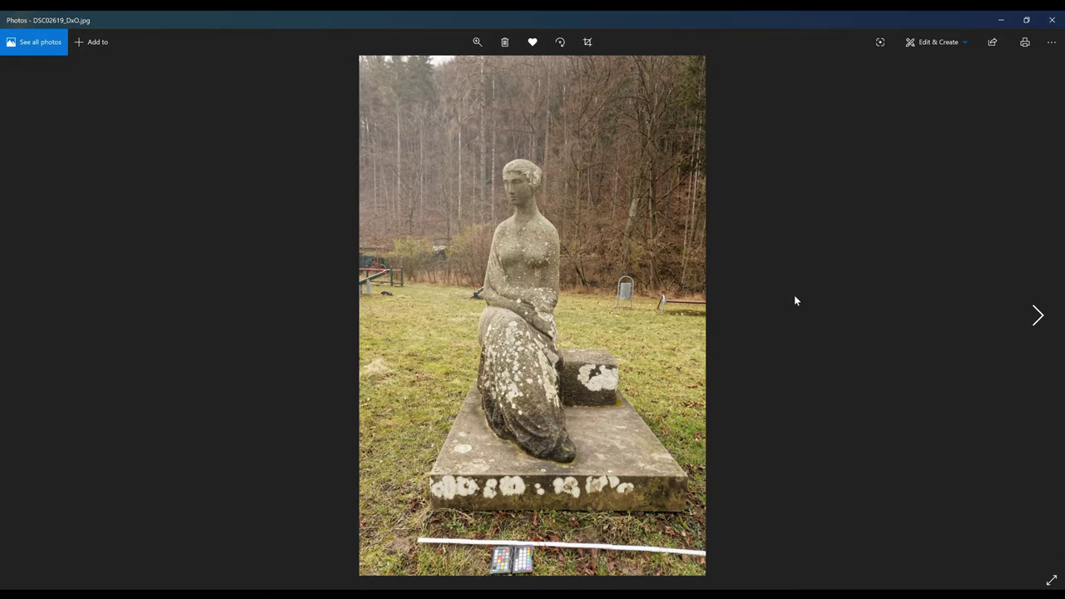
{"action": "key", "text": "Right"}
{"action": "key", "text": "Right"}
{"action": "key", "text": "Right"}
{"action": "key", "text": "Right"}
{"action": "key", "text": "Right"}
{"action": "key", "text": "Right"}
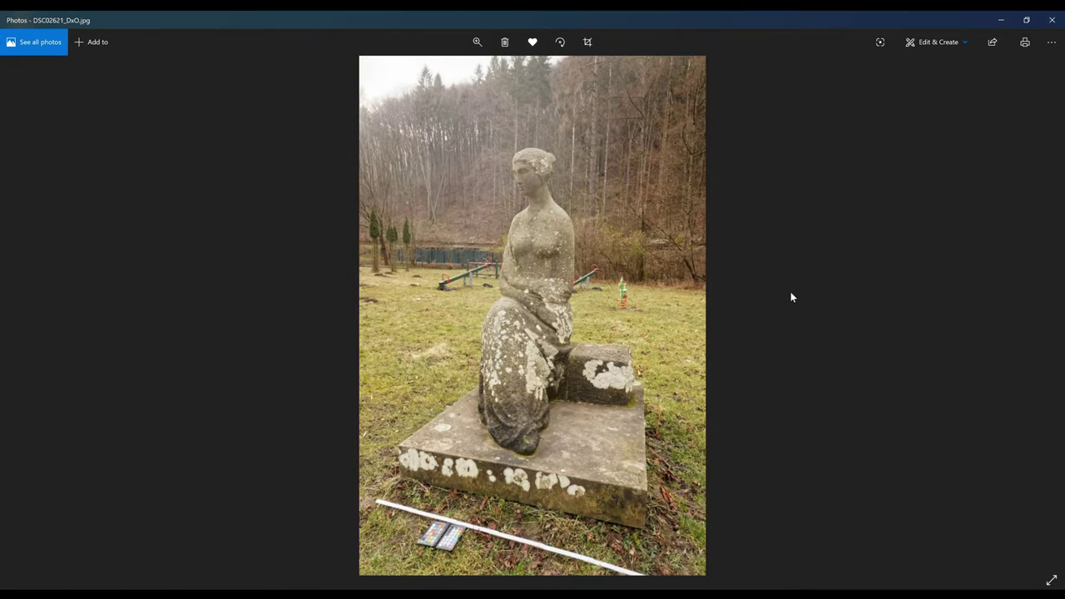
{"action": "key", "text": "Right"}
{"action": "key", "text": "Right"}
{"action": "key", "text": "Right"}
{"action": "key", "text": "Right"}
{"action": "key", "text": "Right"}
{"action": "key", "text": "Right"}
{"action": "key", "text": "Right"}
{"action": "key", "text": "Right"}
{"action": "key", "text": "Right"}
{"action": "key", "text": "Right"}
{"action": "key", "text": "Right"}
{"action": "key", "text": "Right"}
{"action": "key", "text": "Right"}
{"action": "key", "text": "Right"}
{"action": "key", "text": "Right"}
{"action": "key", "text": "Right"}
{"action": "key", "text": "Right"}
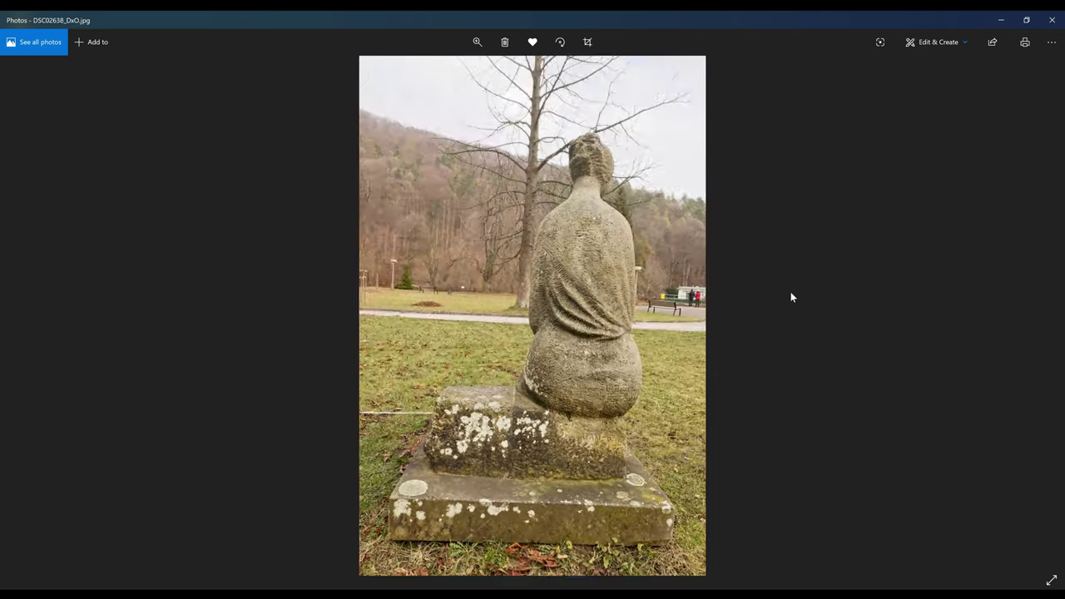
{"action": "key", "text": "Right"}
{"action": "key", "text": "Right"}
{"action": "key", "text": "Right"}
{"action": "key", "text": "Right"}
{"action": "key", "text": "Right"}
{"action": "key", "text": "Right"}
{"action": "key", "text": "Right"}
{"action": "key", "text": "Right"}
{"action": "key", "text": "Right"}
{"action": "key", "text": "Right"}
{"action": "key", "text": "Right"}
{"action": "key", "text": "Right"}
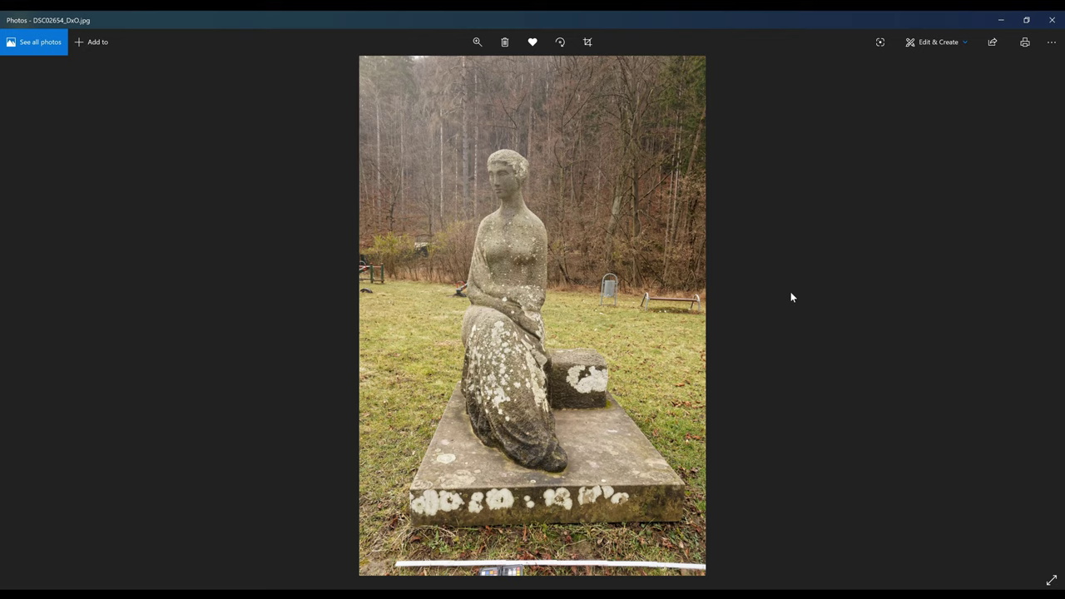
{"action": "left_click", "coordinate": [1052, 22]}
- Open DSC02754 and step forward to the final photo DSC02762
{"action": "left_click_drag", "start_coordinate": [787, 212], "coordinate": [794, 436]}
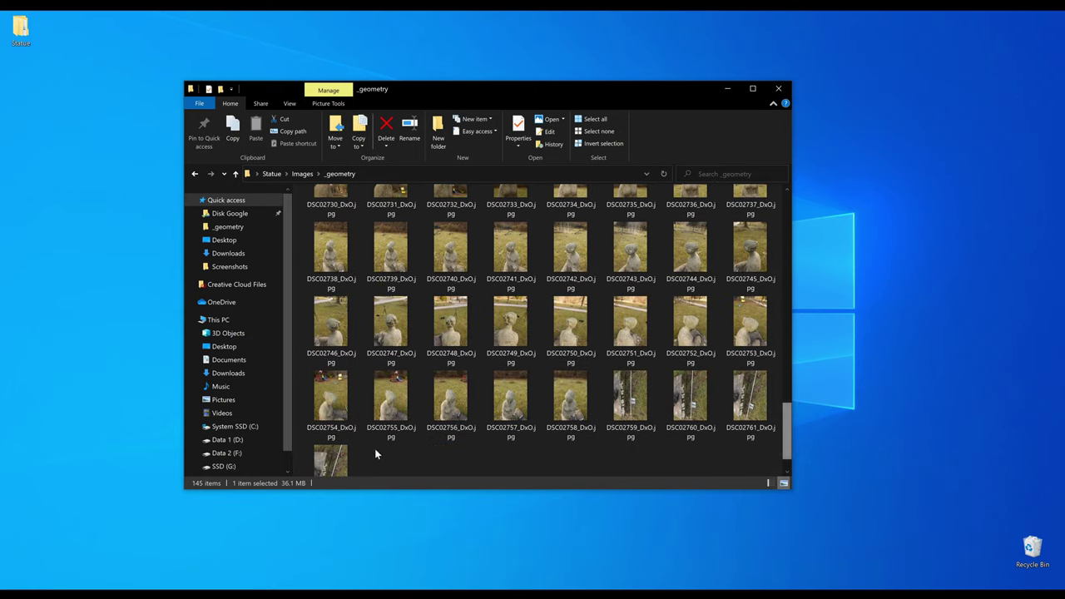
{"action": "double_click", "coordinate": [330, 390]}
{"action": "key", "text": "Right"}
{"action": "key", "text": "Right"}
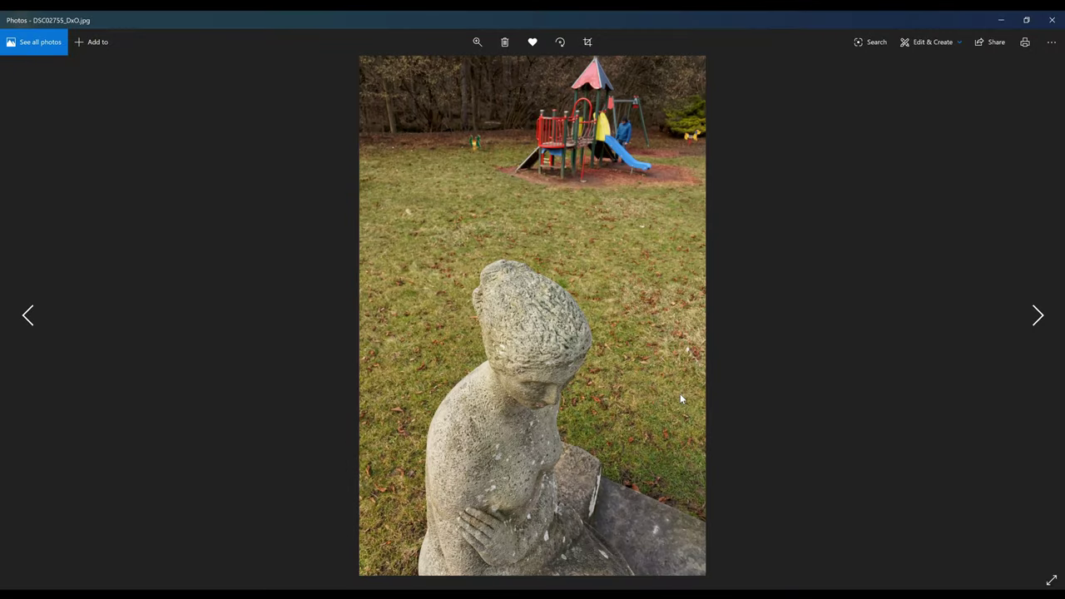
{"action": "key", "text": "Right"}
{"action": "key", "text": "Right"}
{"action": "key", "text": "Right"}
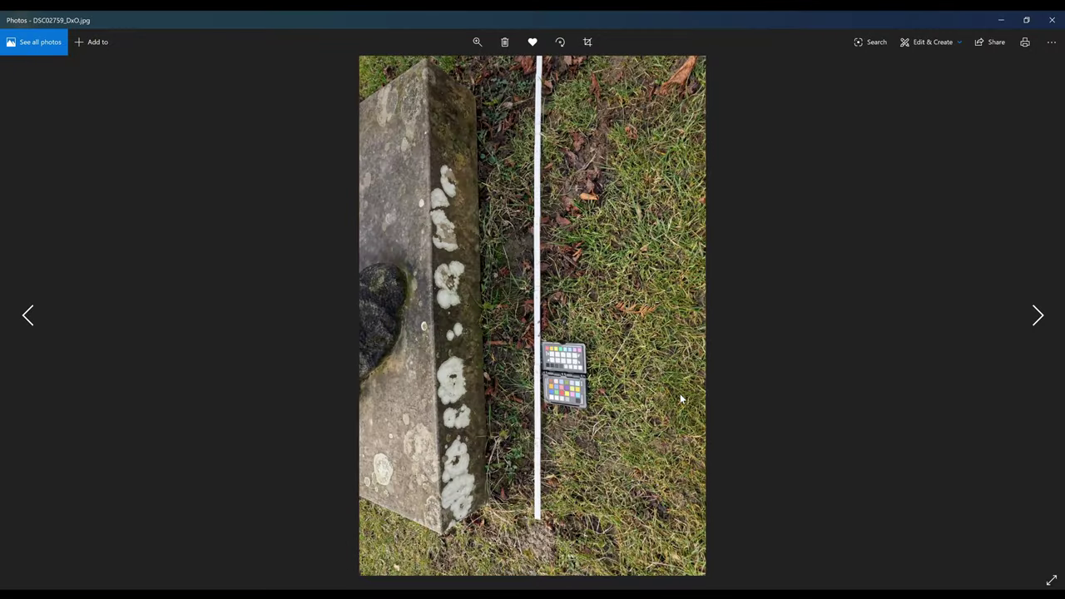
{"action": "key", "text": "Right"}
{"action": "key", "text": "Right"}
{"action": "key", "text": "Right"}
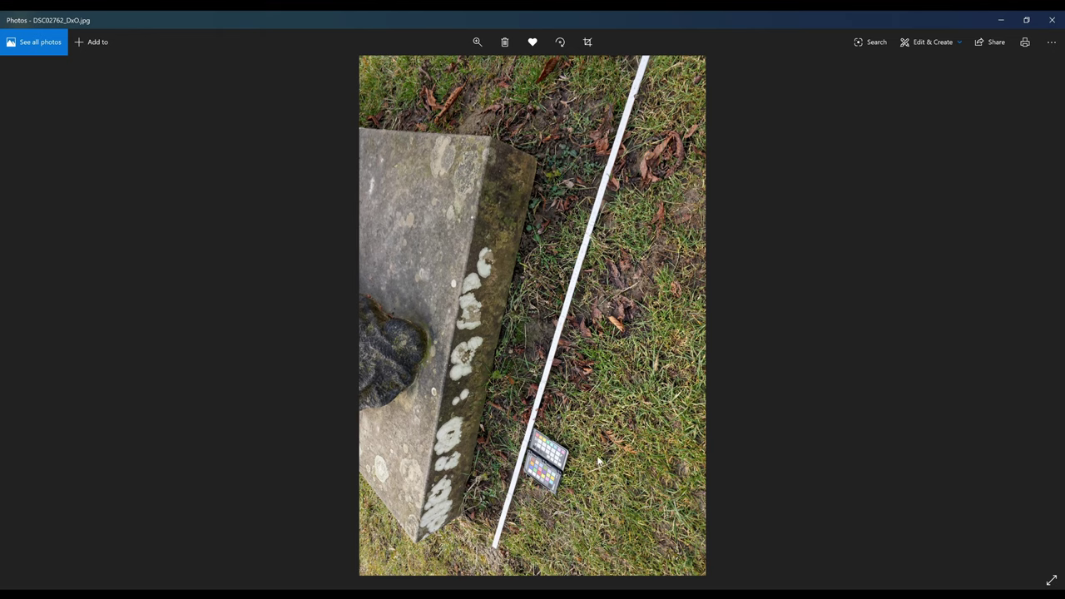
- Close Photos and review DSC02619's camera metadata in its Properties Details tab
{"action": "left_click", "coordinate": [1053, 24]}
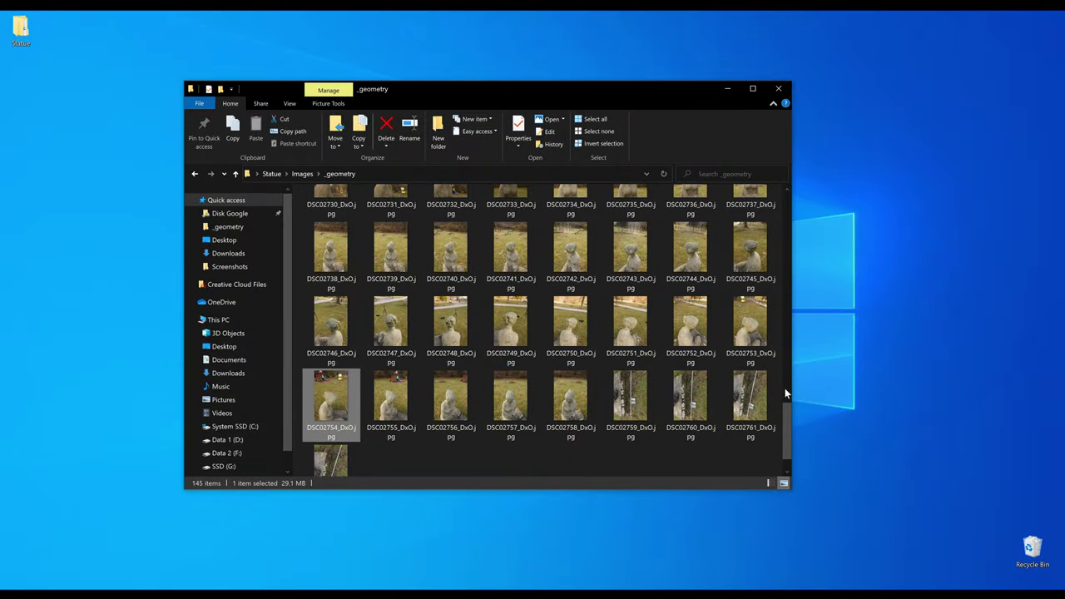
{"action": "left_click_drag", "start_coordinate": [785, 402], "coordinate": [791, 193]}
{"action": "right_click", "coordinate": [400, 223]}
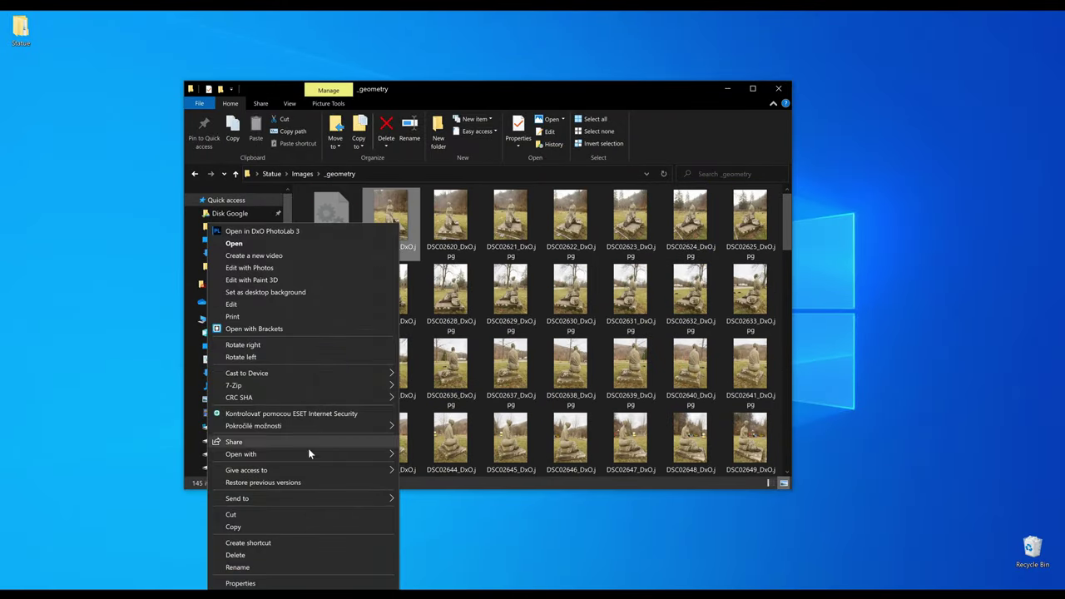
{"action": "left_click", "coordinate": [240, 583]}
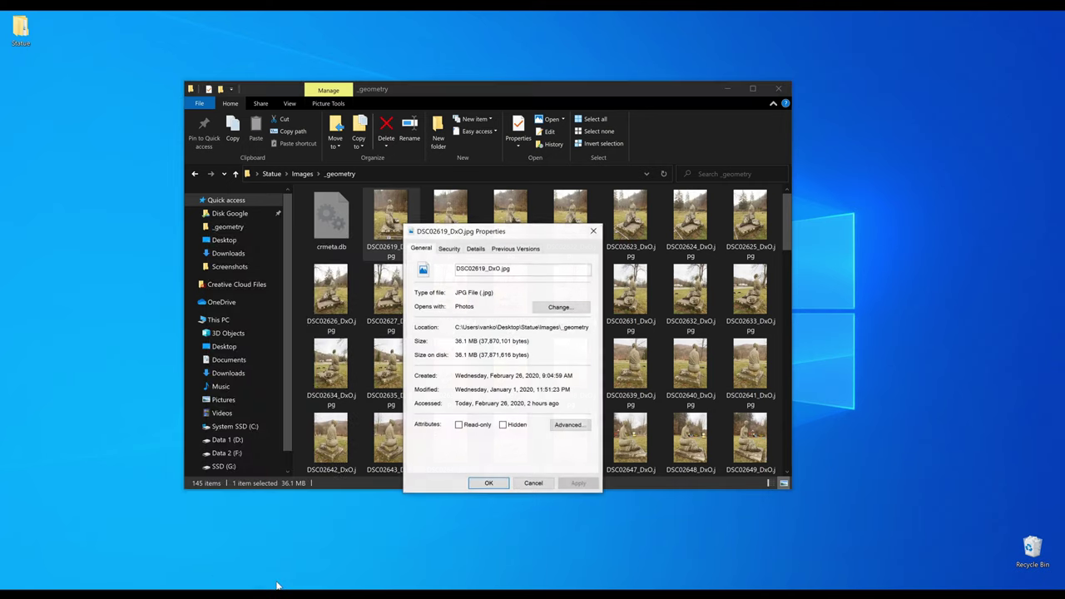
{"action": "left_click", "coordinate": [476, 249]}
{"action": "left_click_drag", "start_coordinate": [488, 236], "coordinate": [497, 220]}
{"action": "scroll", "coordinate": [596, 291], "scroll_direction": "down", "scroll_amount": 1}
{"action": "left_click_drag", "start_coordinate": [595, 292], "coordinate": [599, 341]}
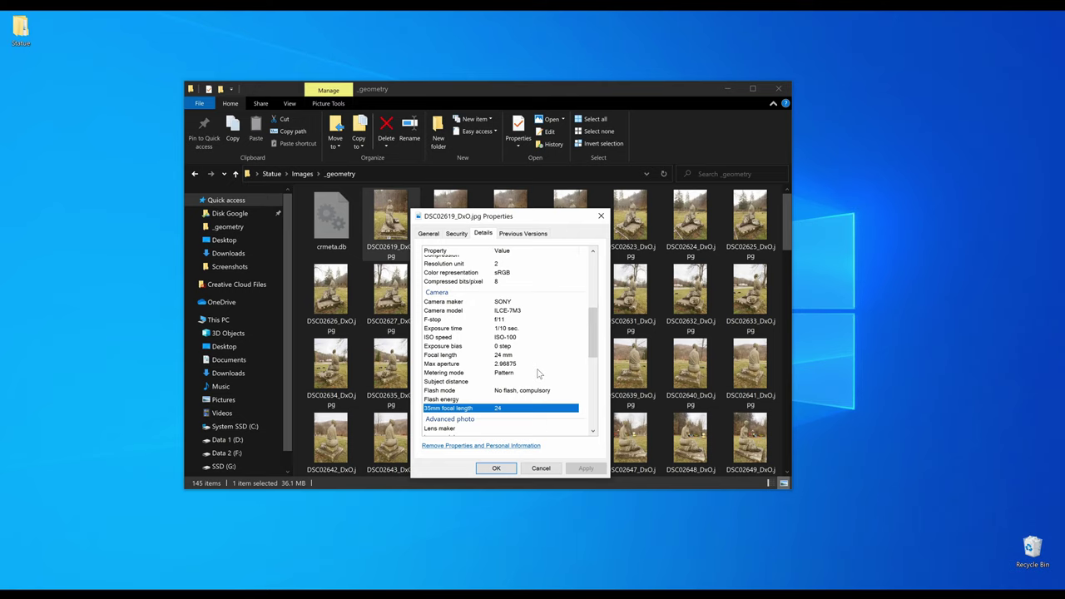
{"action": "left_click", "coordinate": [504, 469]}
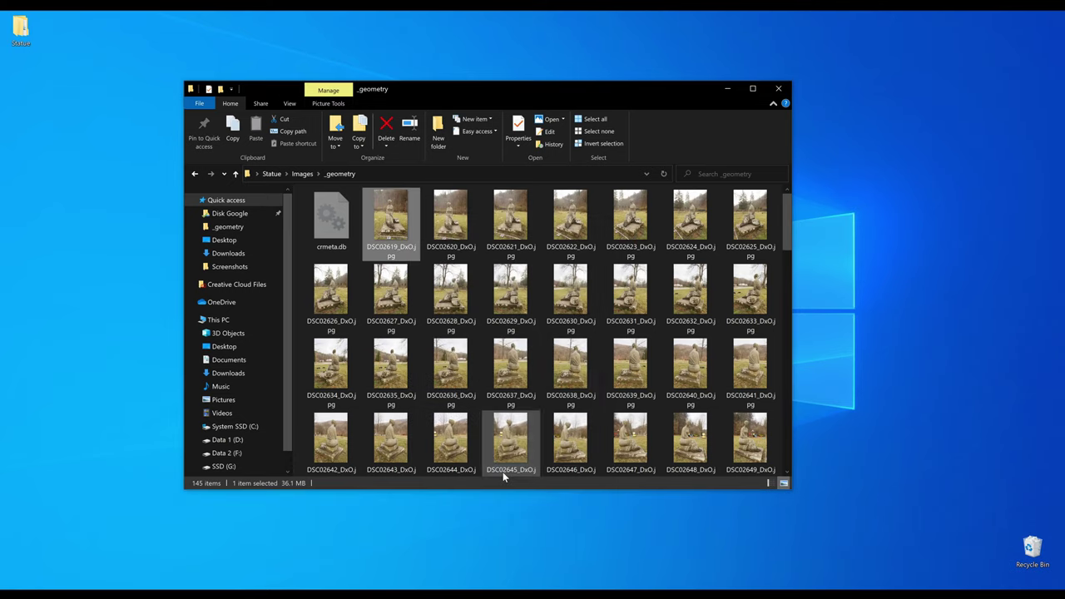
- Check DSC02742's camera details (Sony ILCE-7M3, f/10, ISO-200, 24 mm) and close Properties
{"action": "left_click_drag", "start_coordinate": [783, 238], "coordinate": [773, 420]}
{"action": "scroll", "coordinate": [773, 420], "scroll_direction": "down", "scroll_amount": 1}
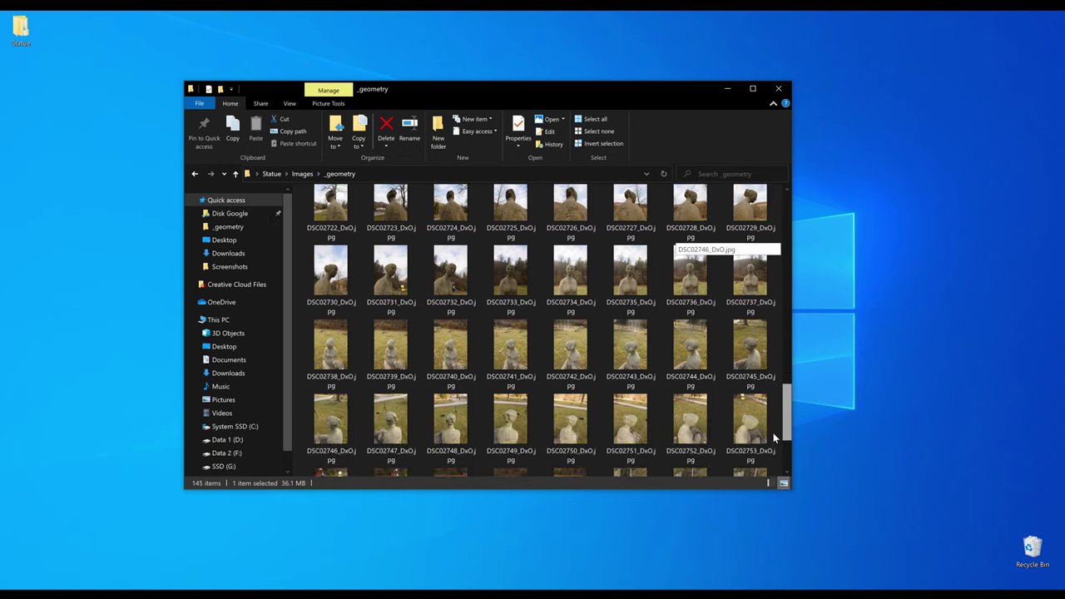
{"action": "right_click", "coordinate": [573, 358]}
{"action": "left_click", "coordinate": [452, 584]}
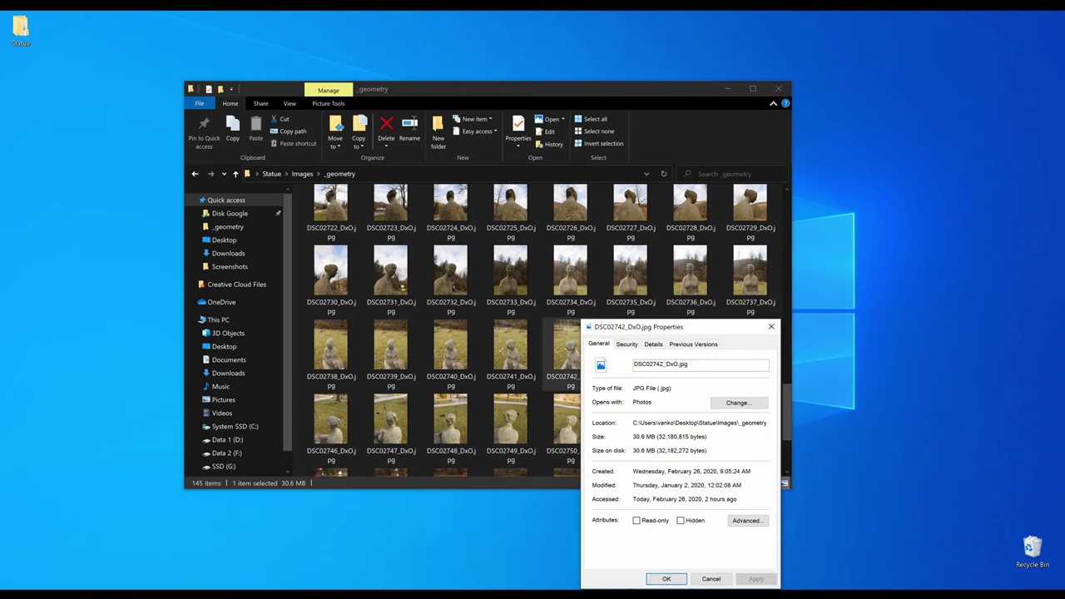
{"action": "left_click_drag", "start_coordinate": [649, 326], "coordinate": [462, 255]}
{"action": "left_click", "coordinate": [472, 270]}
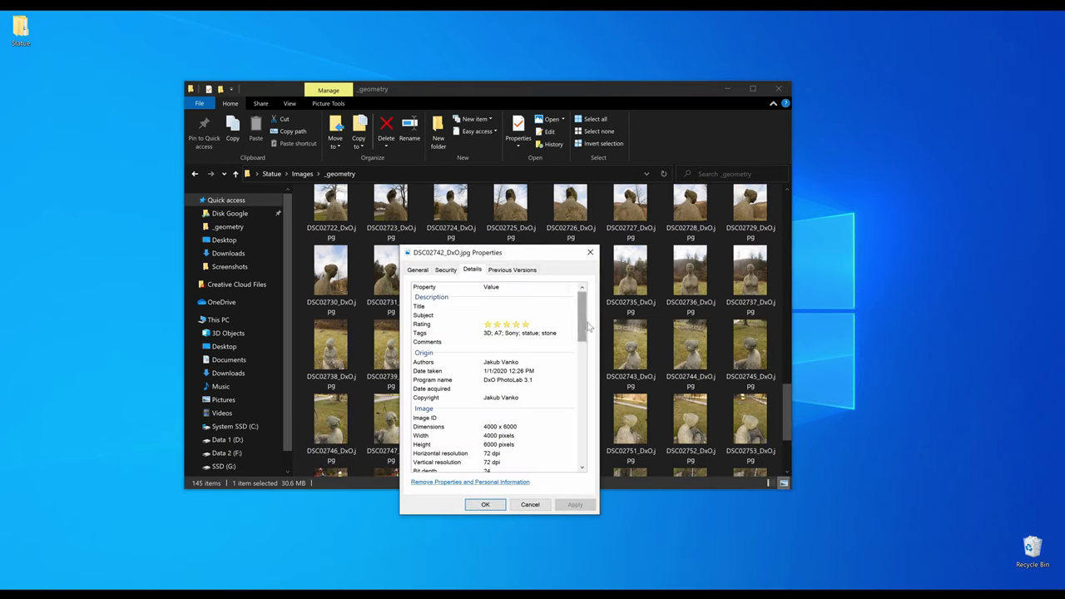
{"action": "scroll", "coordinate": [582, 336], "scroll_direction": "down", "scroll_amount": 1}
{"action": "left_click_drag", "start_coordinate": [583, 336], "coordinate": [579, 374]}
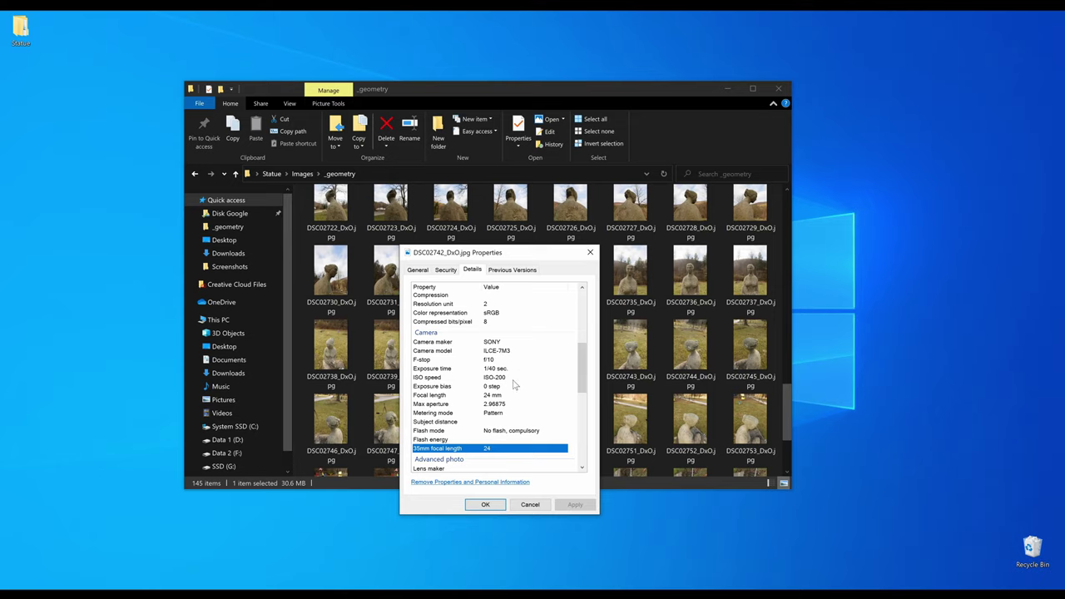
{"action": "left_click", "coordinate": [491, 505]}
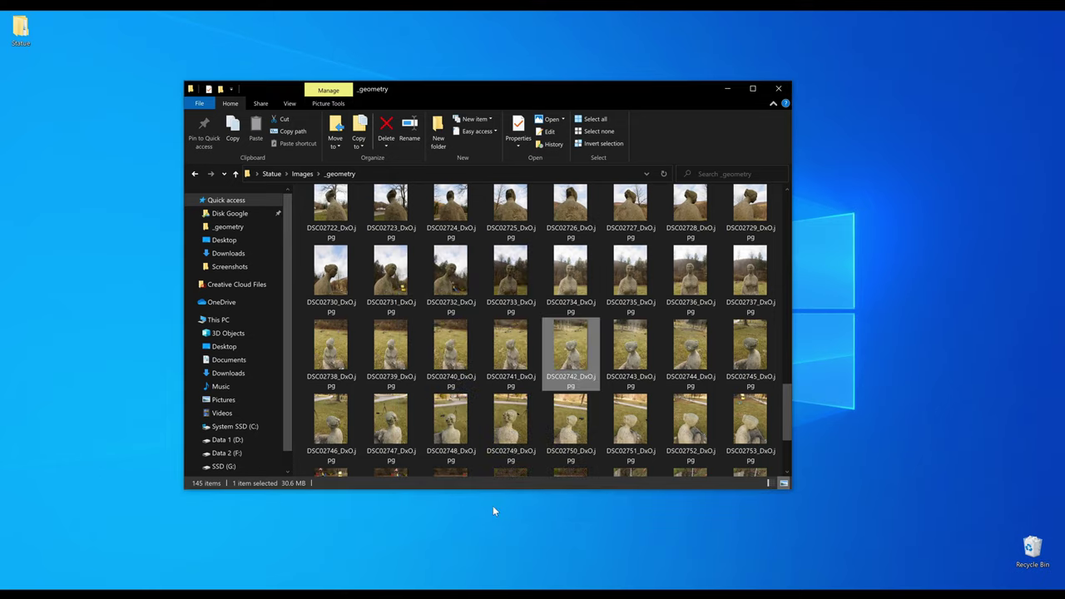
- Open geometry photo DSC02619 in a resized Photos window at the top left
{"action": "scroll", "coordinate": [596, 278], "scroll_direction": "up", "scroll_amount": 12}
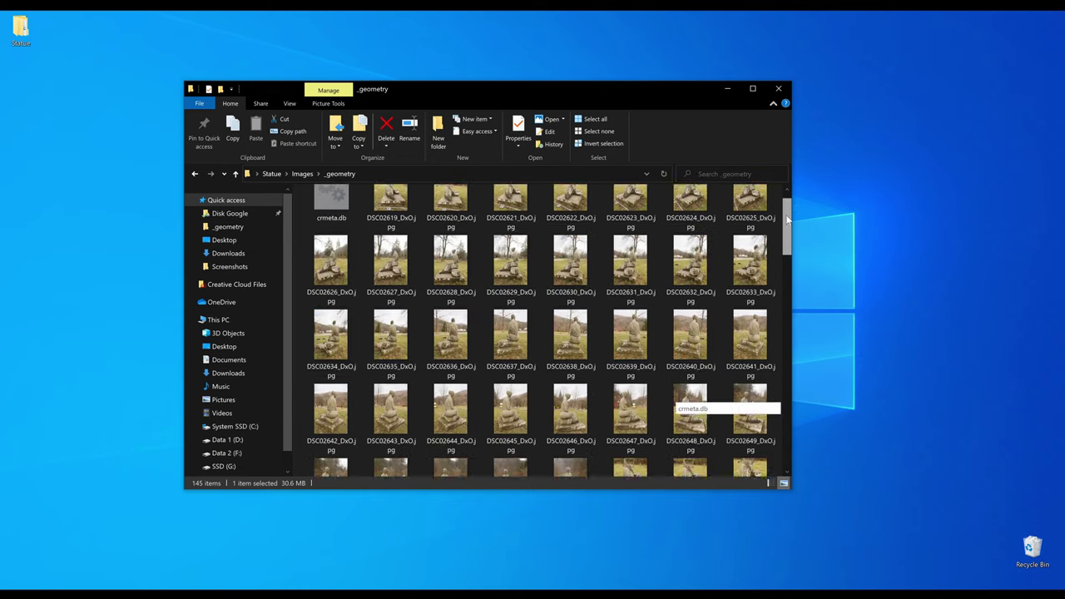
{"action": "double_click", "coordinate": [391, 215]}
{"action": "left_click_drag", "start_coordinate": [505, 38], "coordinate": [166, 24]}
{"action": "left_click_drag", "start_coordinate": [331, 334], "coordinate": [363, 552]}
- Open texture photo DSC02617 from _texture01 in a window beside the geometry photo
{"action": "left_click", "coordinate": [476, 99]}
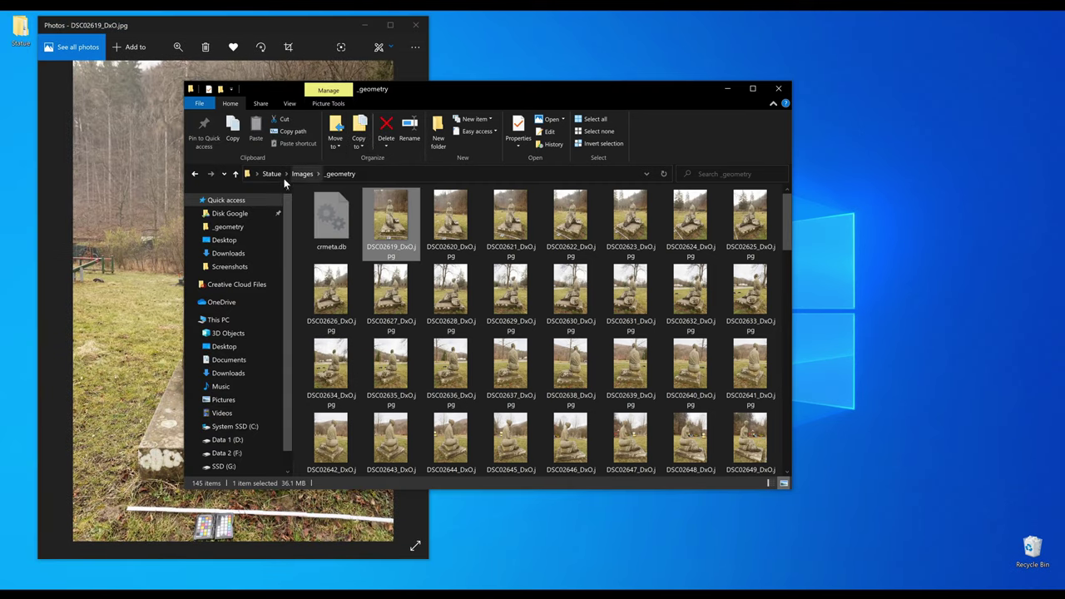
{"action": "left_click", "coordinate": [235, 174]}
{"action": "double_click", "coordinate": [331, 220]}
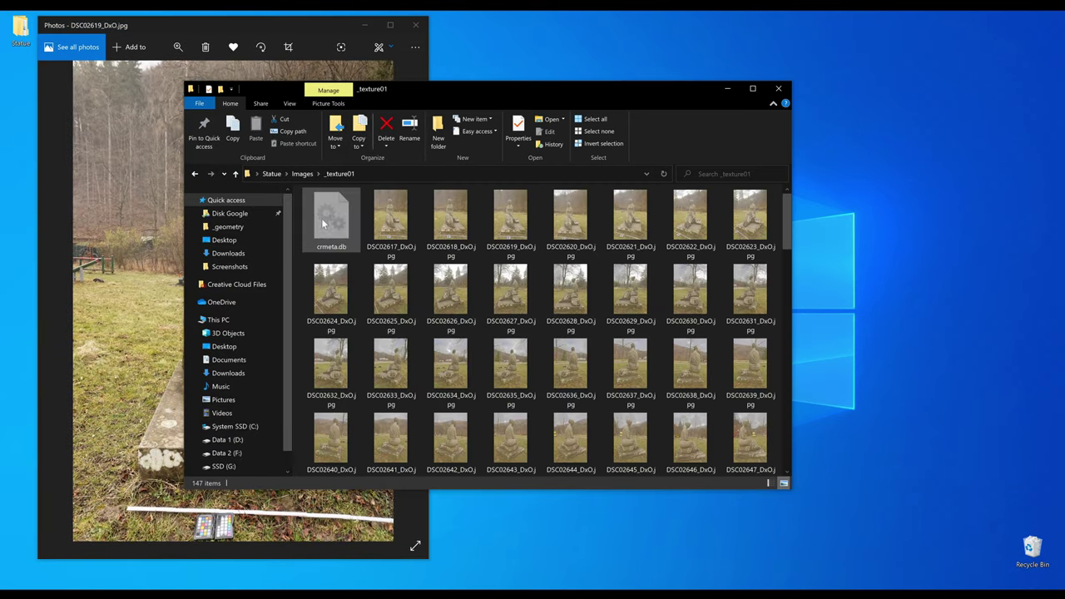
{"action": "double_click", "coordinate": [392, 224]}
{"action": "left_click_drag", "start_coordinate": [587, 20], "coordinate": [697, 30]}
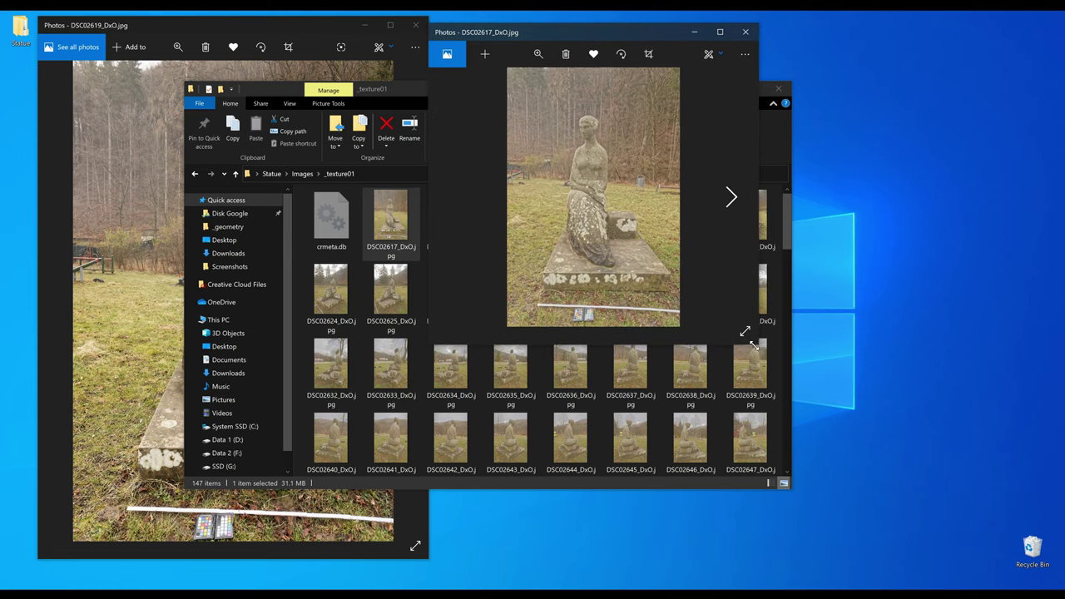
{"action": "left_click_drag", "start_coordinate": [761, 488], "coordinate": [902, 556]}
- Zoom into both photos and pan the texture photo to frame the stone block
{"action": "left_click", "coordinate": [369, 24]}
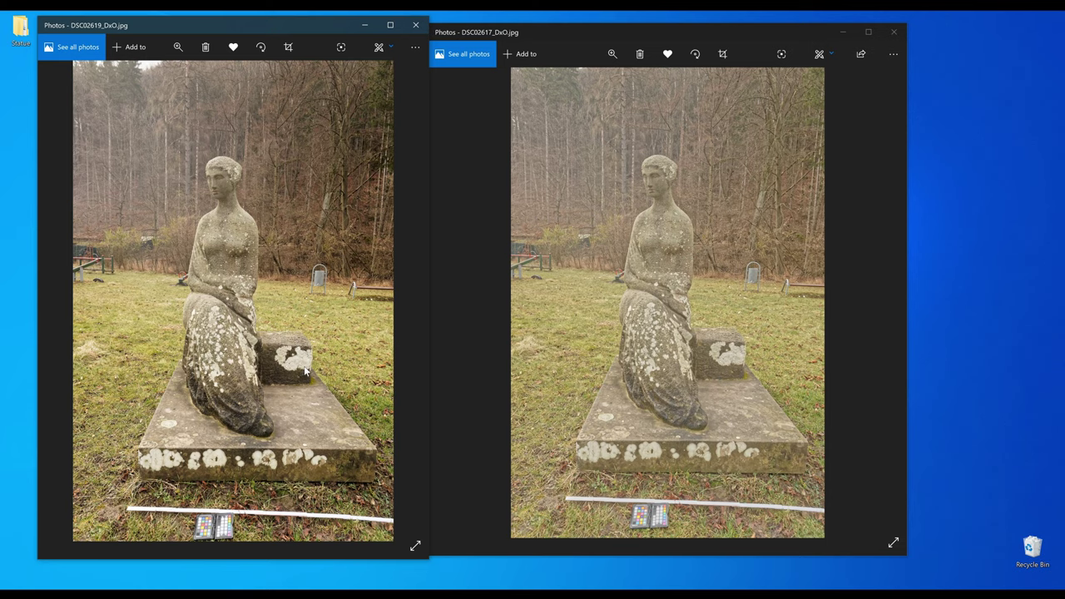
{"action": "scroll", "coordinate": [301, 371], "scroll_direction": "up", "scroll_amount": 5}
{"action": "scroll", "coordinate": [235, 347], "scroll_direction": "up", "scroll_amount": 3}
{"action": "scroll", "coordinate": [734, 355], "scroll_direction": "up", "scroll_amount": 2}
{"action": "scroll", "coordinate": [725, 341], "scroll_direction": "up", "scroll_amount": 5}
{"action": "left_click", "coordinate": [626, 321]}
{"action": "left_click_drag", "start_coordinate": [626, 328], "coordinate": [655, 371]}
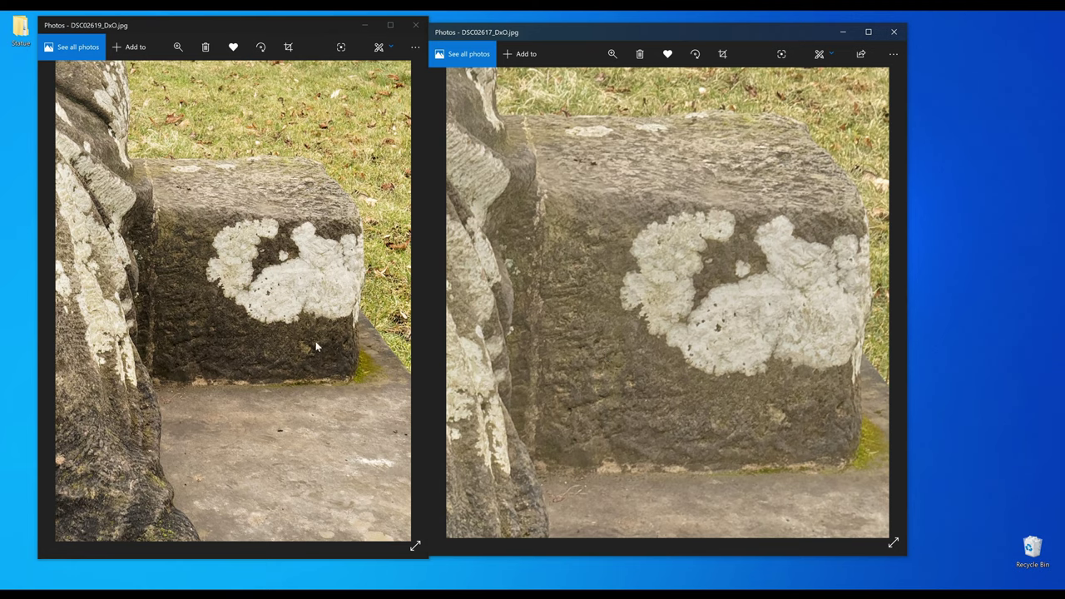
{"action": "scroll", "coordinate": [311, 351], "scroll_direction": "down", "scroll_amount": 4}
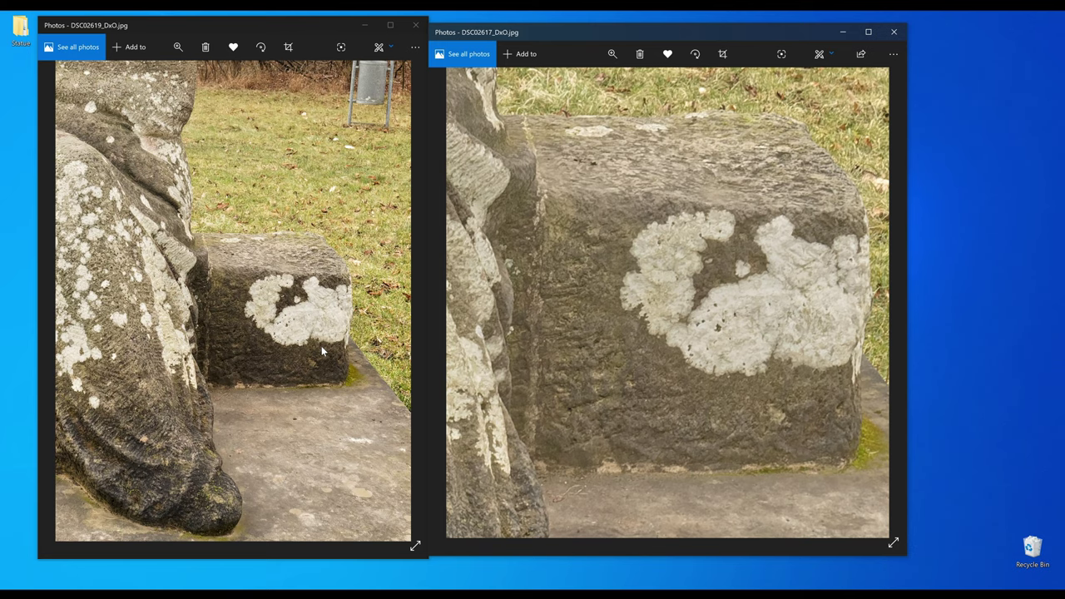
- Close both Photos windows and File Explorer
{"action": "left_click", "coordinate": [417, 26]}
{"action": "left_click", "coordinate": [418, 26]}
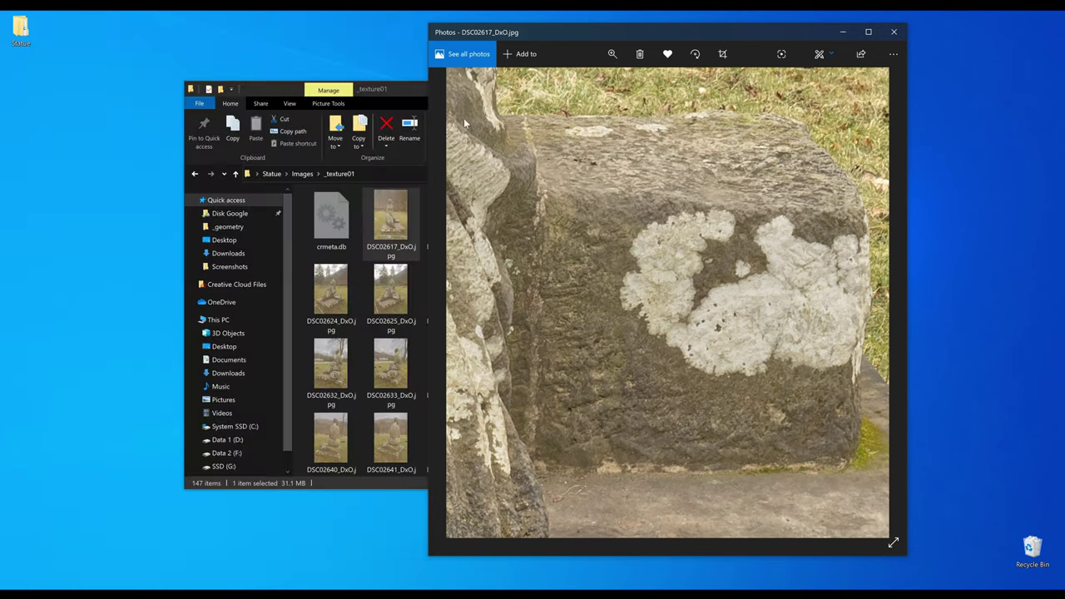
{"action": "left_click", "coordinate": [895, 33]}
{"action": "left_click", "coordinate": [781, 88]}
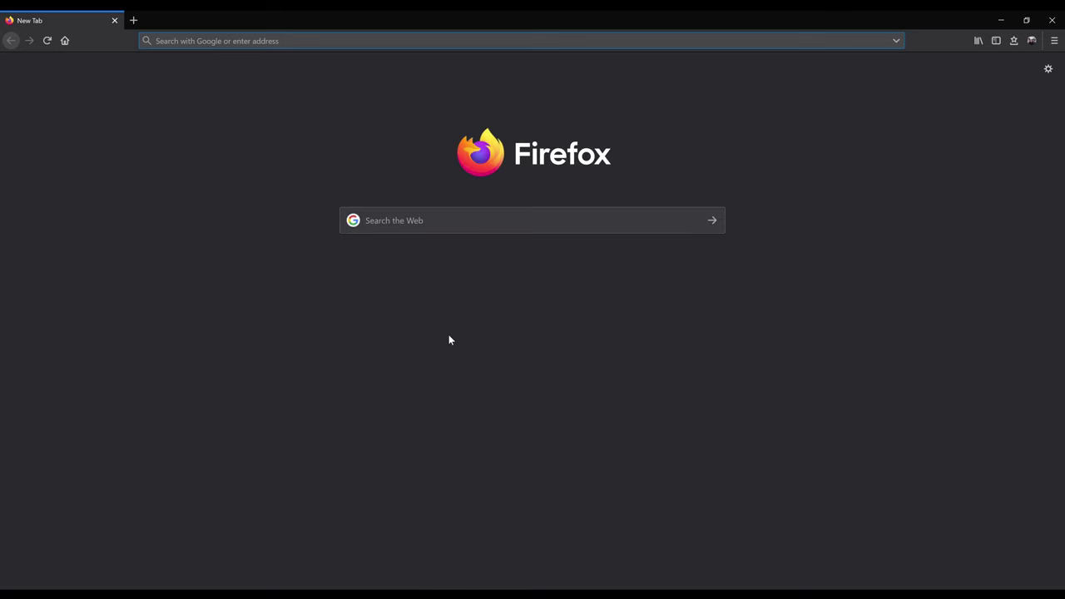
- Search for 'capturing reality', go to capturingreality.com and save the RealityCapture installer
{"action": "left_click", "coordinate": [450, 220]}
{"action": "type", "text": "capturing"}
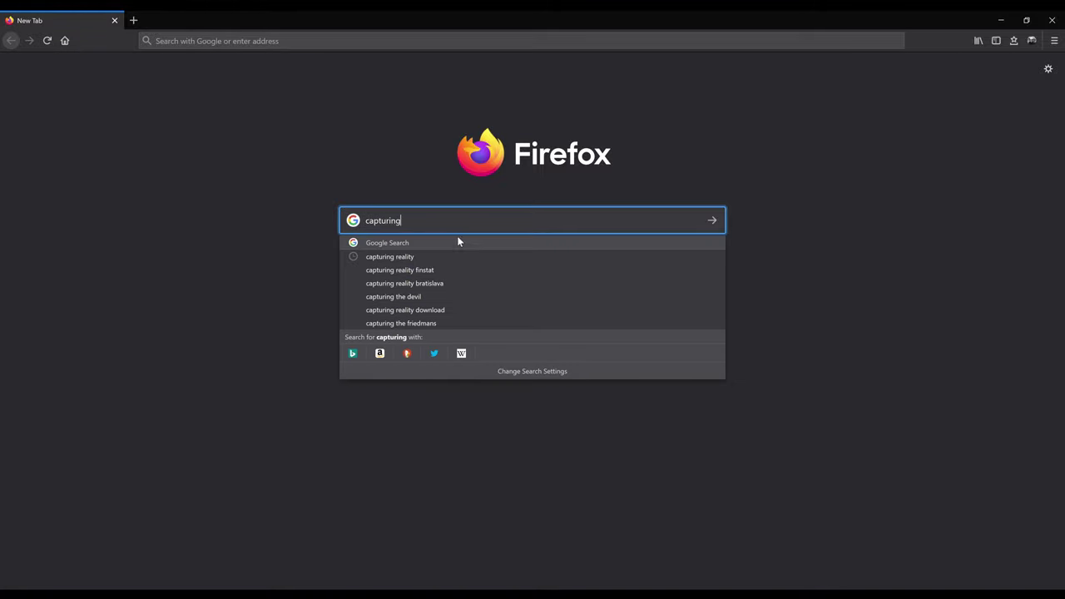
{"action": "left_click", "coordinate": [440, 257]}
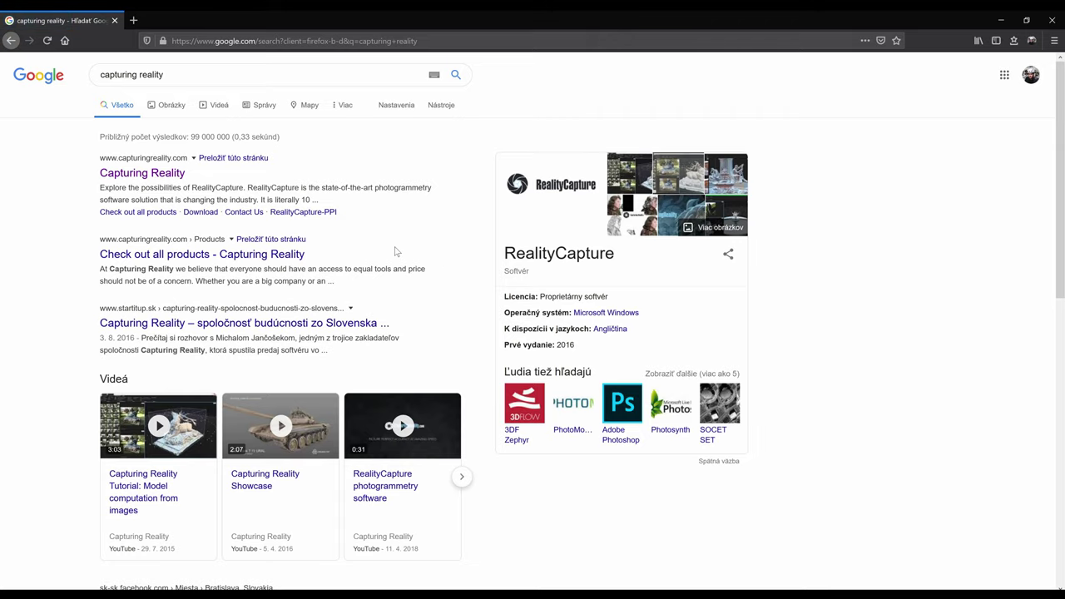
{"action": "left_click", "coordinate": [174, 175]}
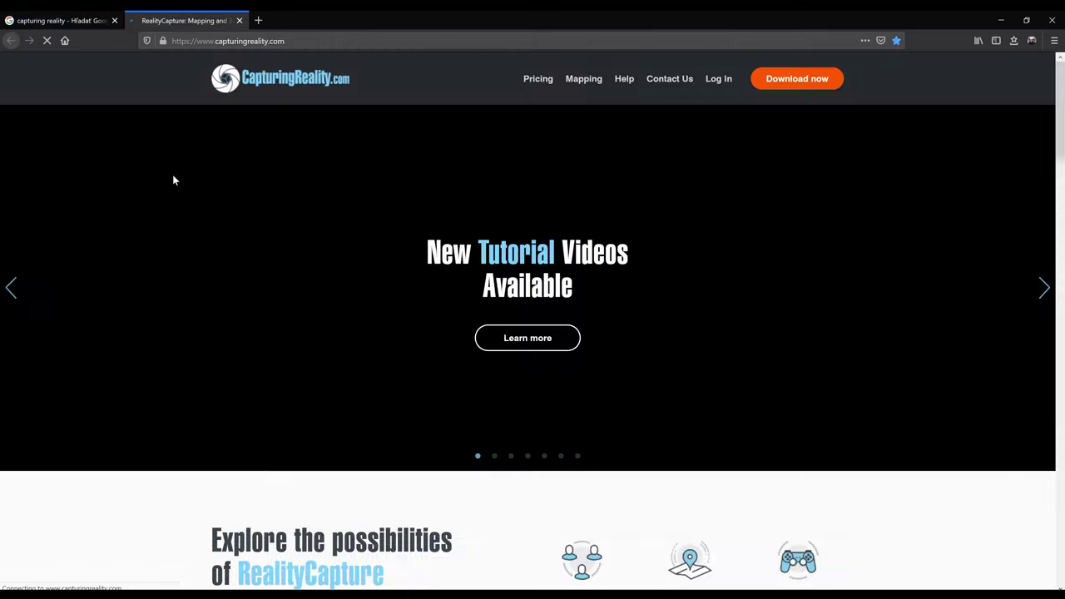
{"action": "left_click", "coordinate": [830, 86]}
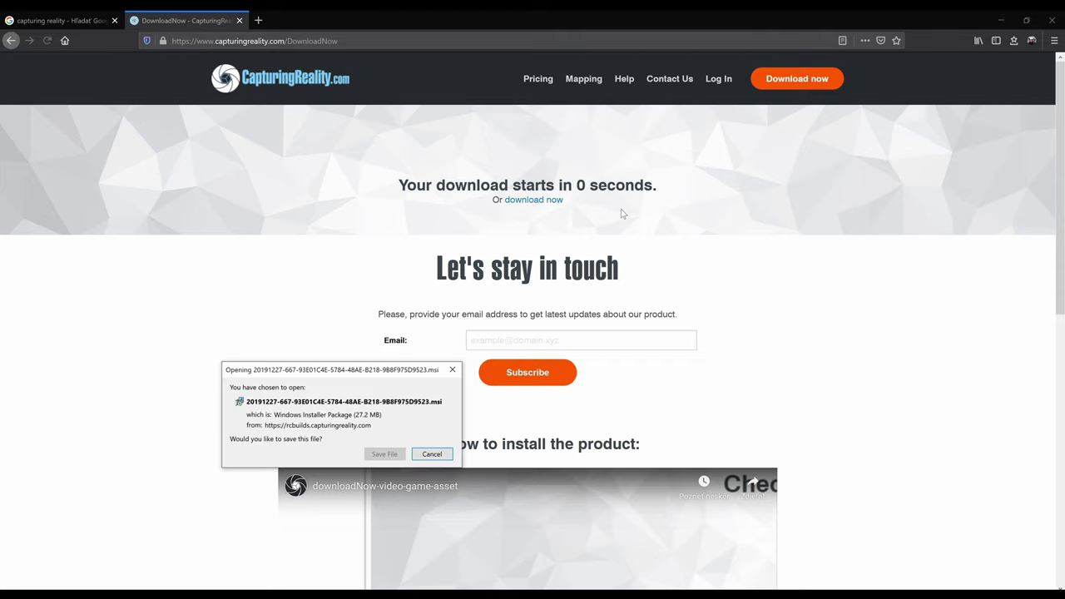
{"action": "left_click", "coordinate": [397, 456]}
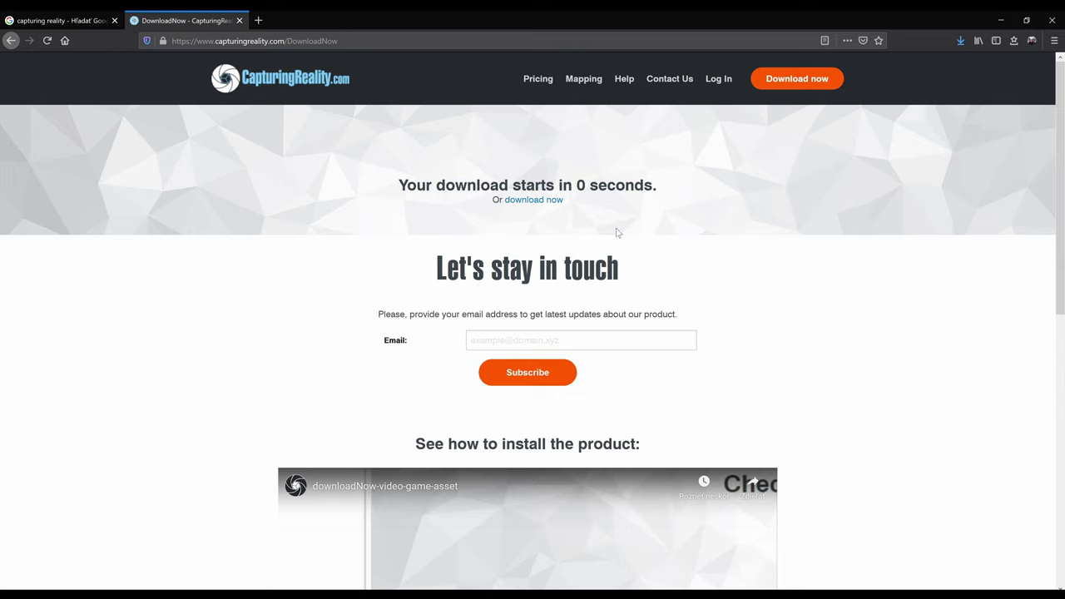
- Read the 'Removal of large triangles' article under Help > FAQ > Application, then close Firefox
{"action": "left_click", "coordinate": [629, 85]}
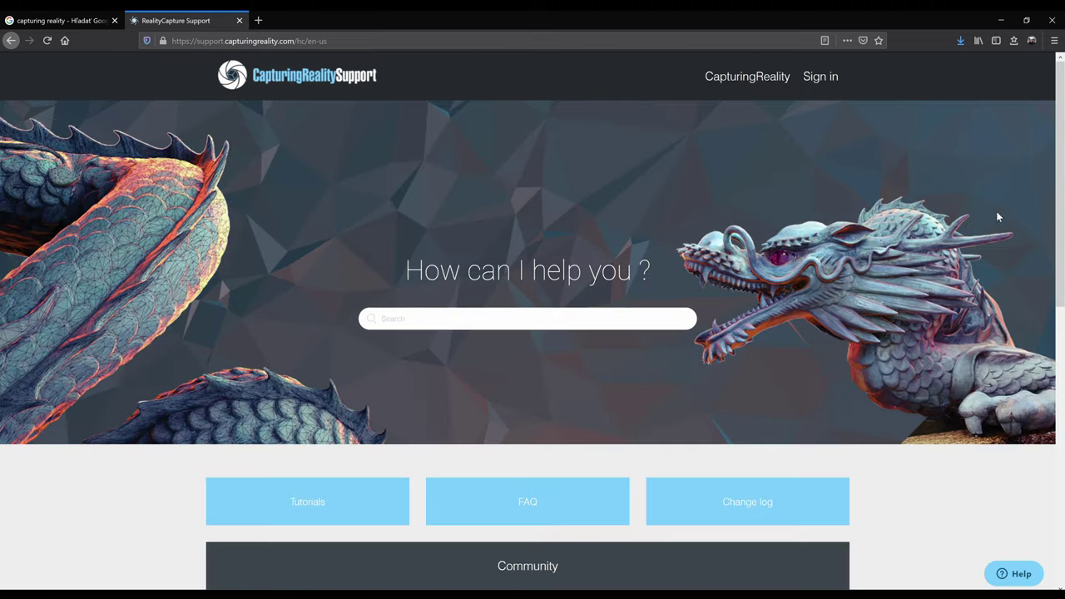
{"action": "scroll", "coordinate": [990, 316], "scroll_direction": "down", "scroll_amount": 3}
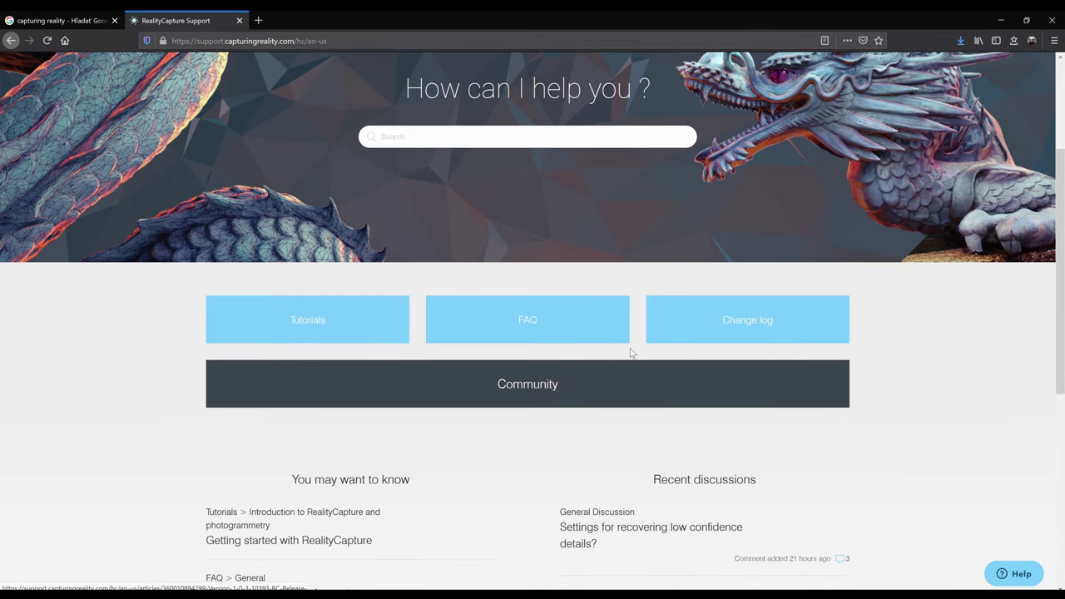
{"action": "left_click", "coordinate": [564, 331]}
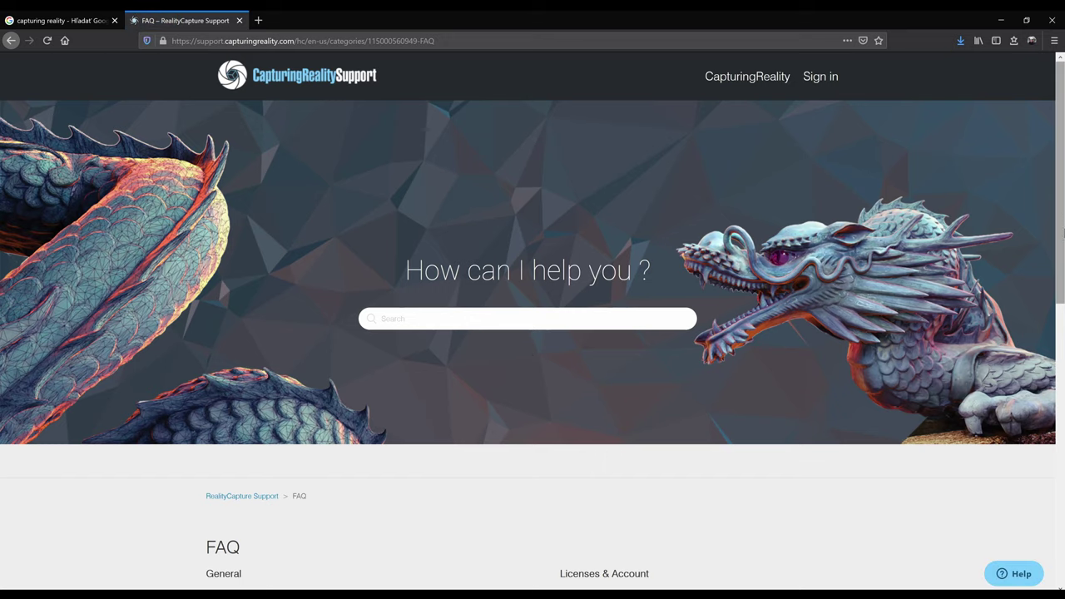
{"action": "left_click_drag", "start_coordinate": [1055, 209], "coordinate": [1046, 469]}
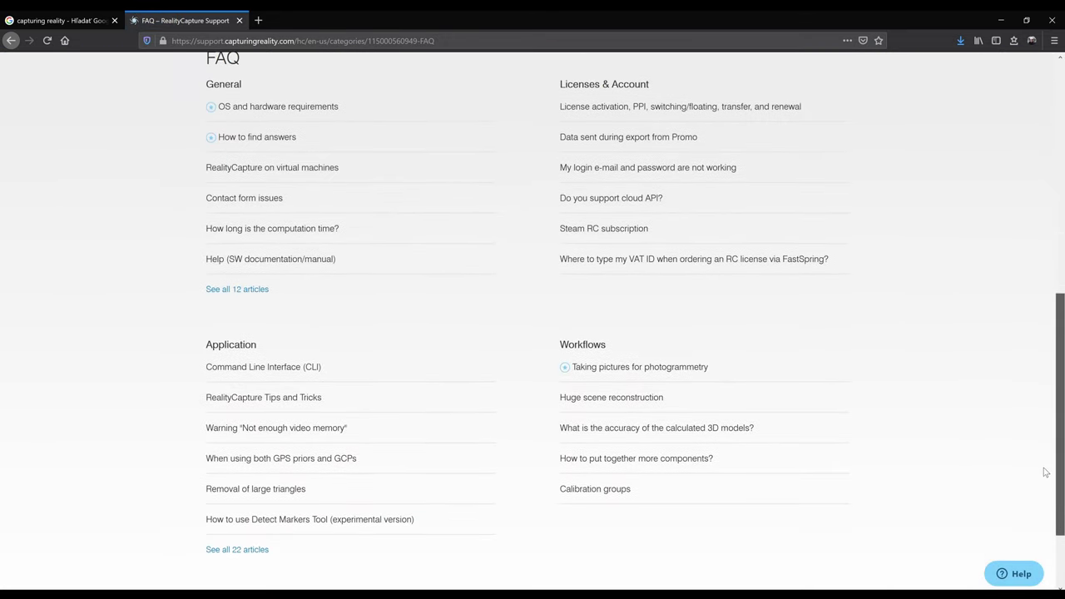
{"action": "left_click", "coordinate": [234, 345]}
{"action": "scroll", "coordinate": [1025, 285], "scroll_direction": "down", "scroll_amount": 5}
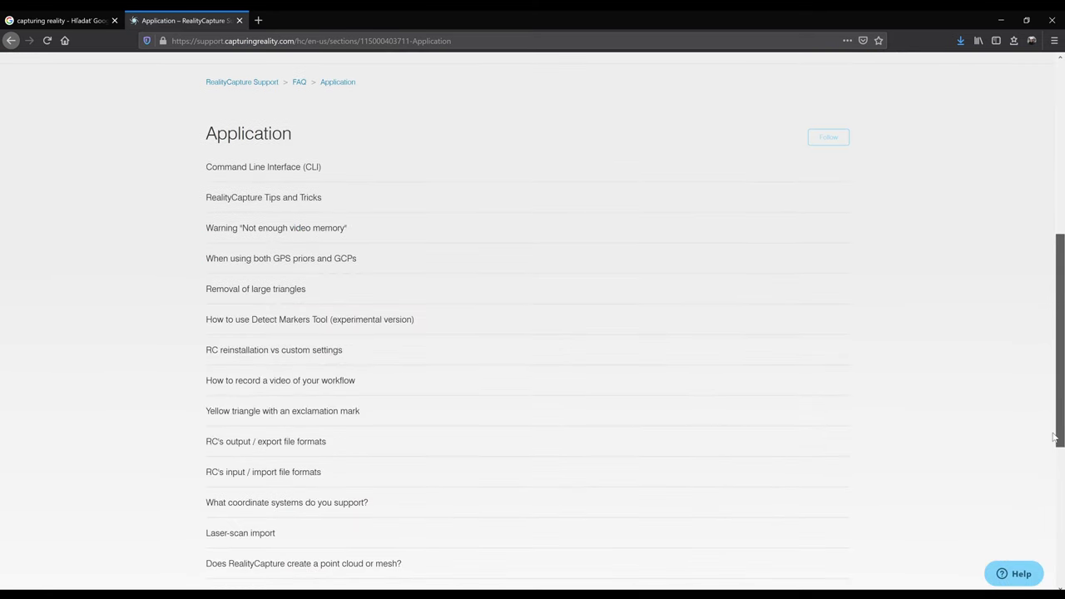
{"action": "left_click", "coordinate": [254, 288]}
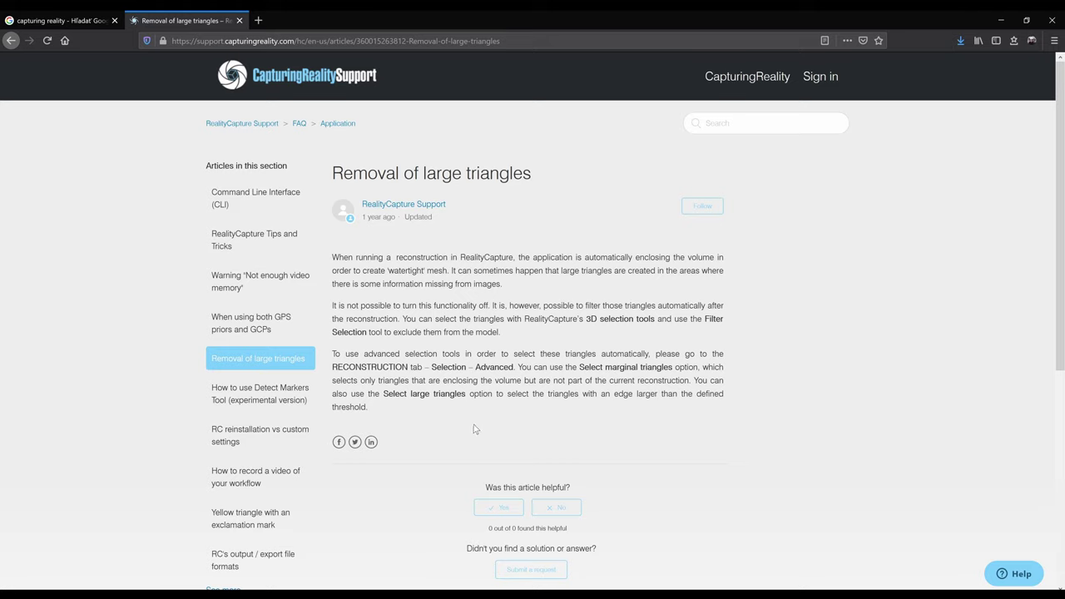
{"action": "left_click", "coordinate": [1053, 20]}
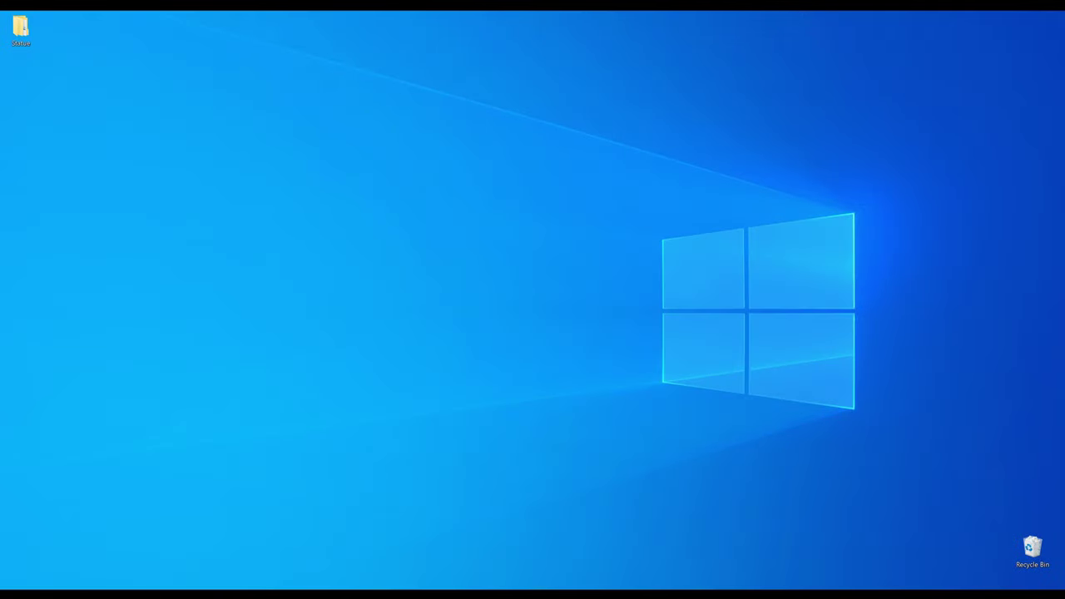
- Install RealityCapture BETA 1.0 from the Downloads .msi with default options, accepting the EULA, then close Explorer
{"action": "left_click", "coordinate": [154, 587]}
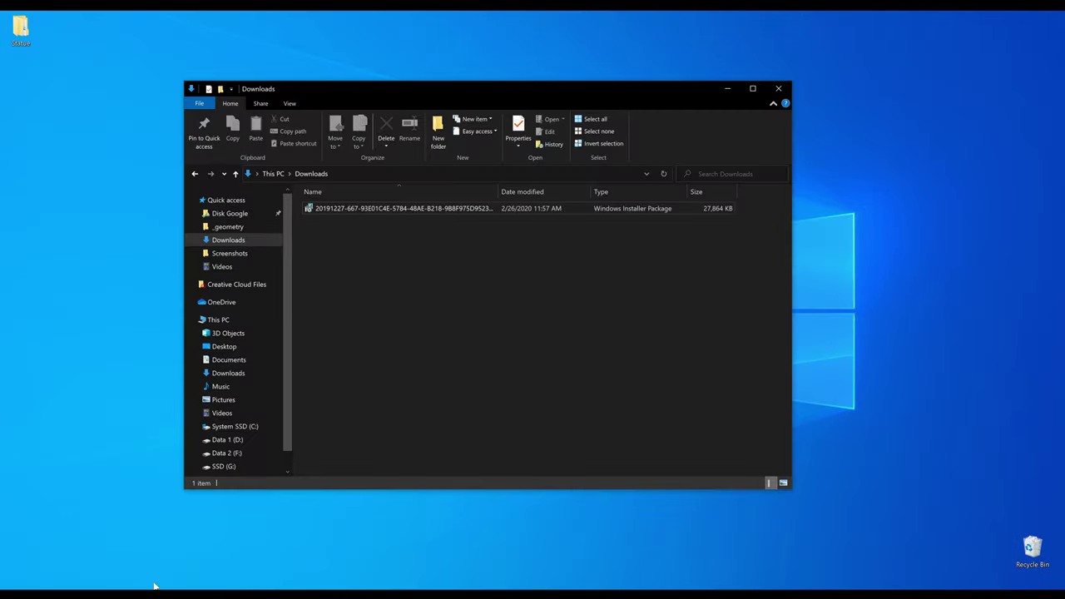
{"action": "double_click", "coordinate": [442, 211]}
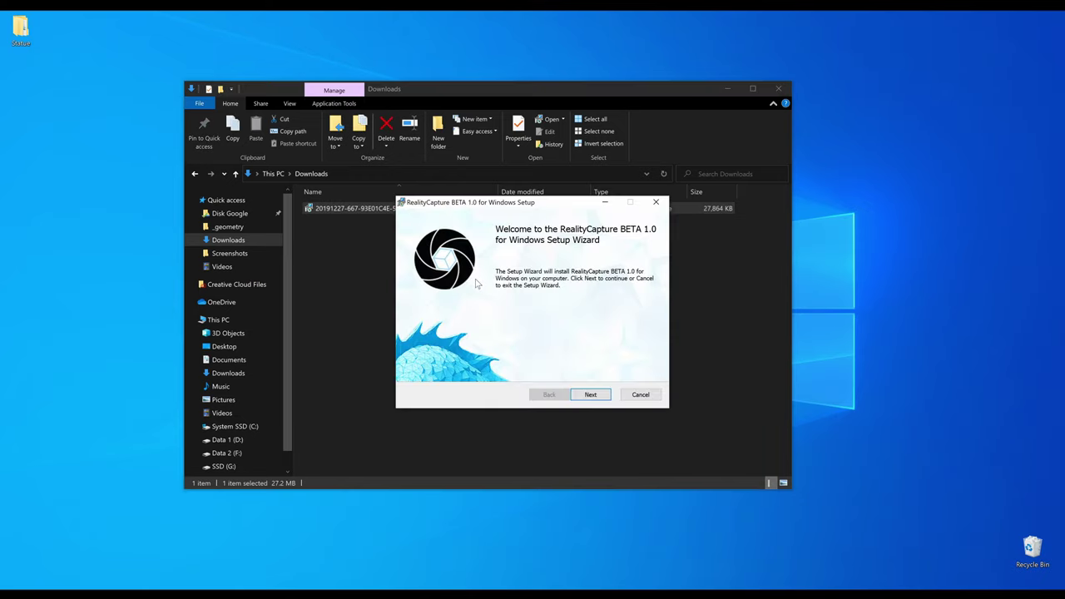
{"action": "left_click", "coordinate": [591, 394]}
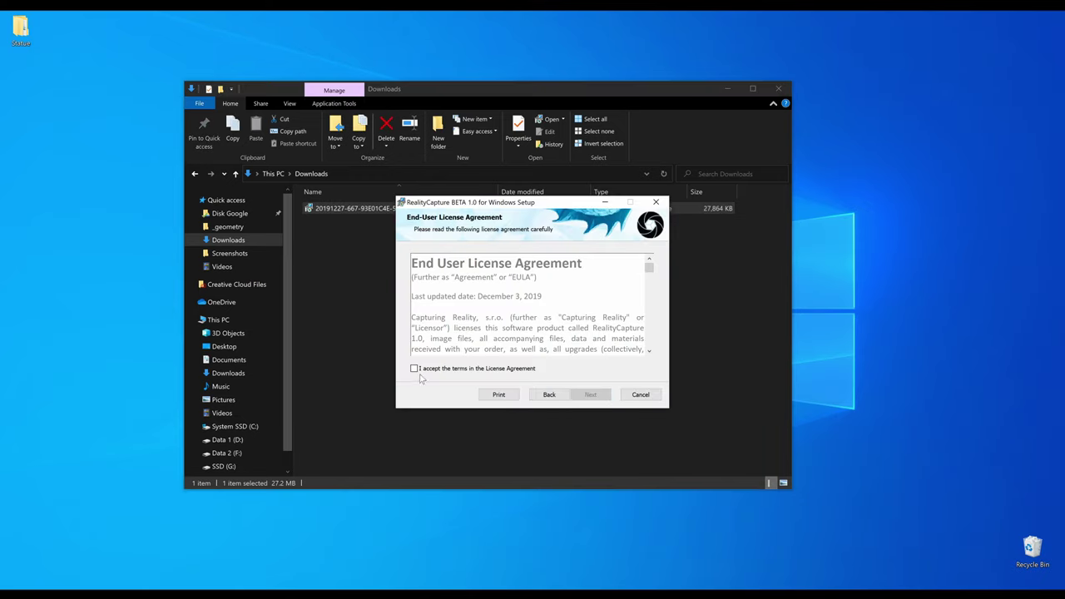
{"action": "left_click", "coordinate": [414, 368]}
{"action": "left_click", "coordinate": [592, 396]}
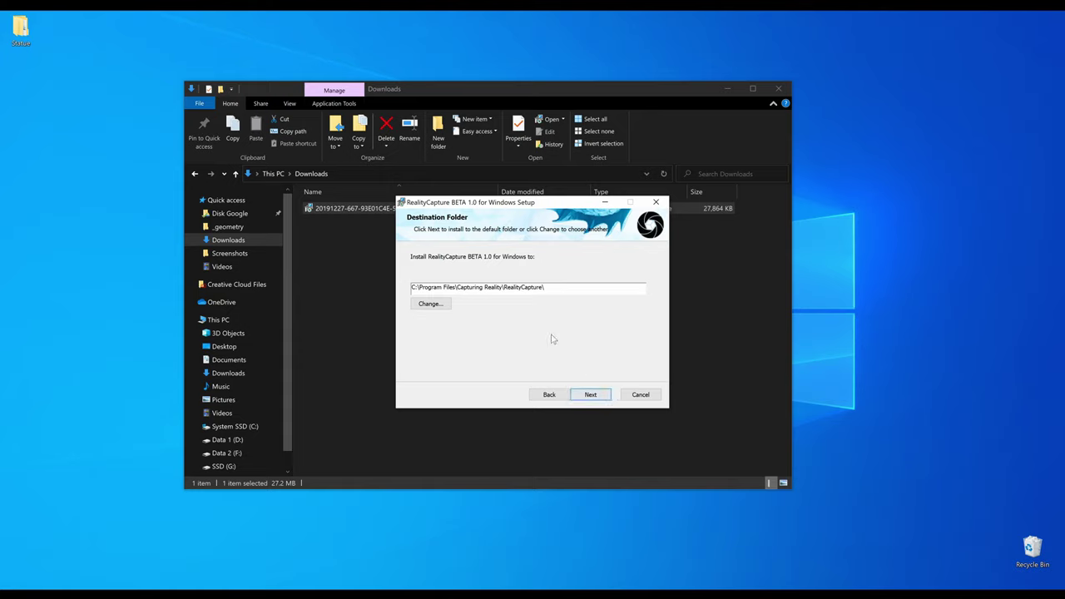
{"action": "left_click", "coordinate": [608, 400]}
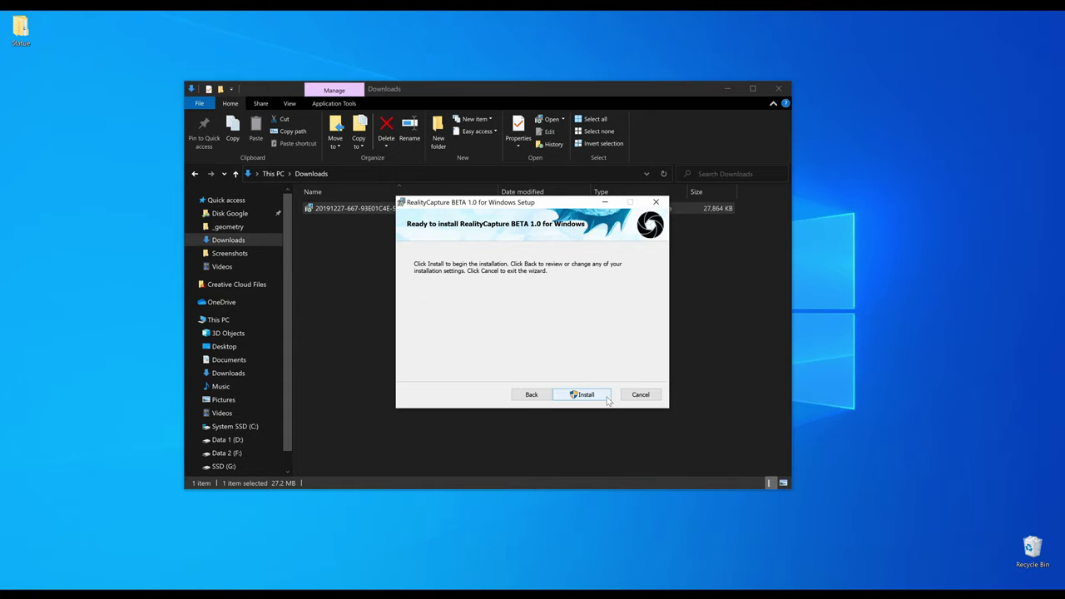
{"action": "left_click", "coordinate": [609, 398]}
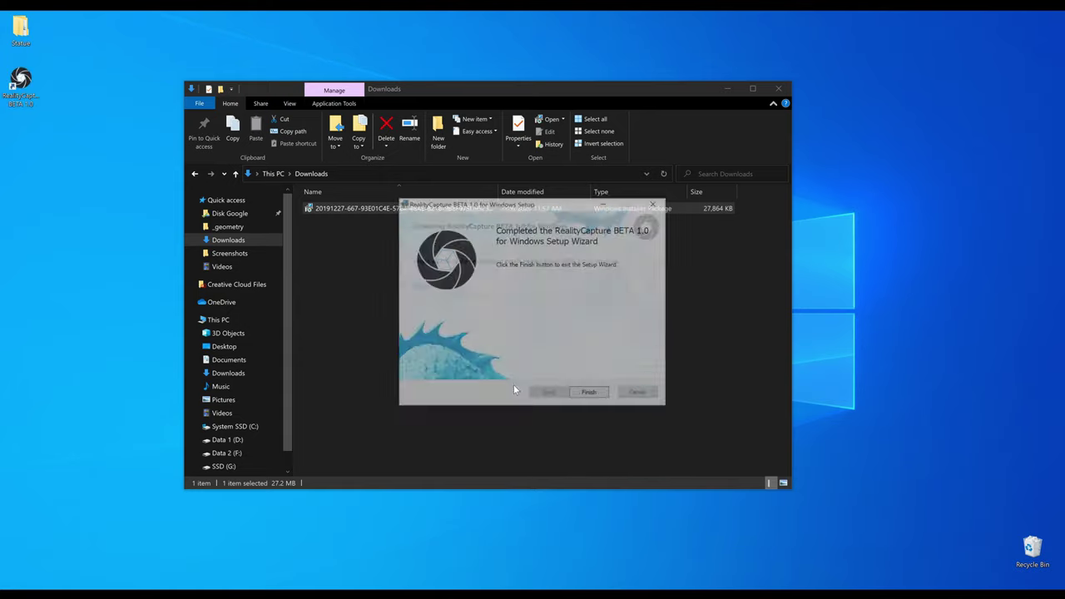
{"action": "left_click", "coordinate": [588, 396]}
{"action": "left_click", "coordinate": [781, 90]}
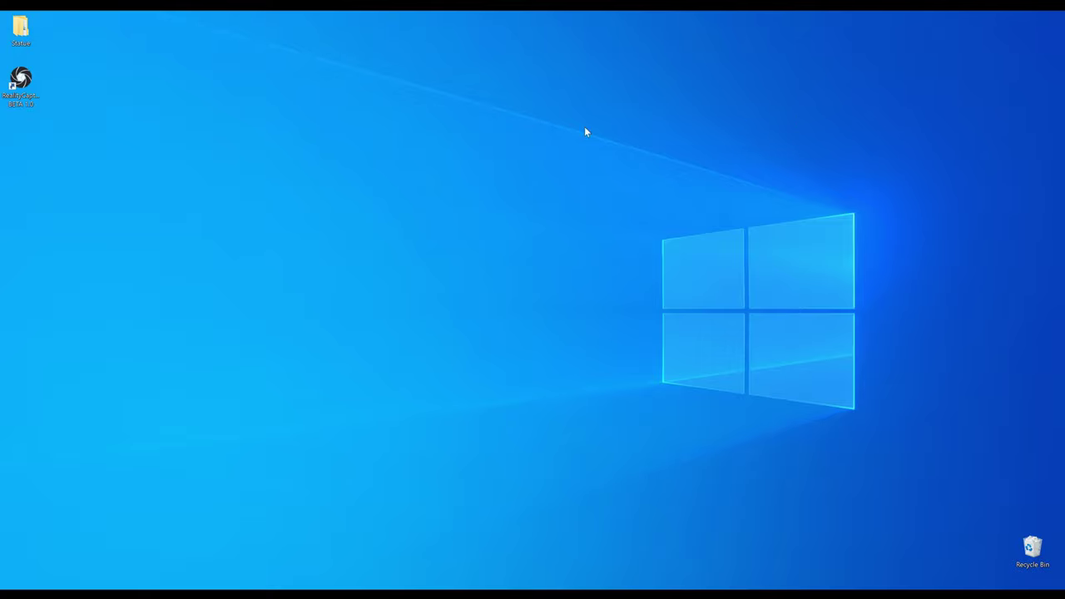
- Launch RealityCapture, reset it with 'Make it like a clean install', and accept the SSD cache location
{"action": "double_click", "coordinate": [22, 80], "text": "shift"}
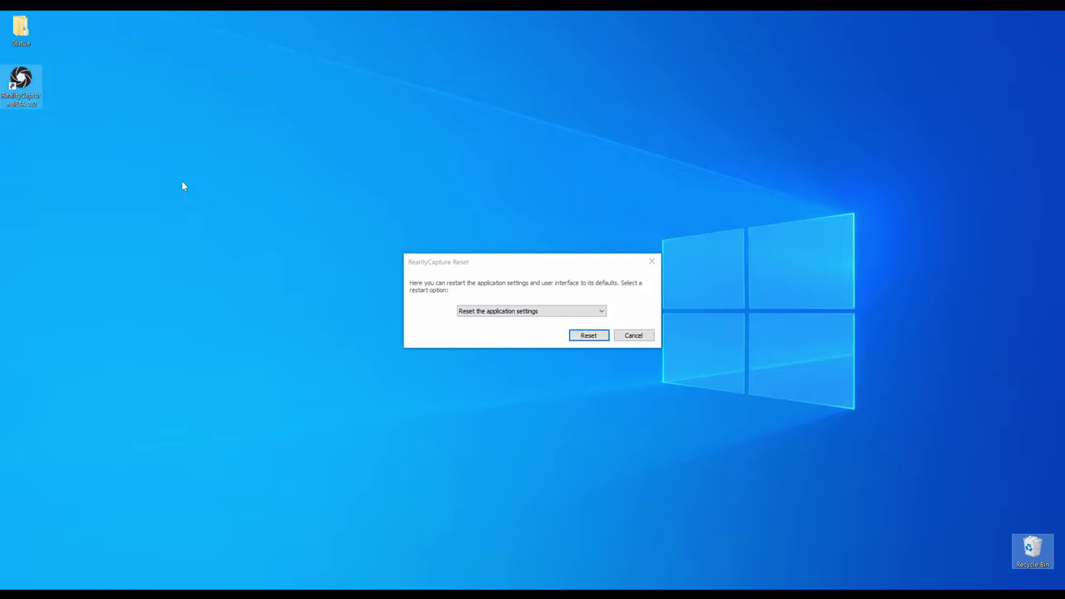
{"action": "left_click", "coordinate": [527, 310]}
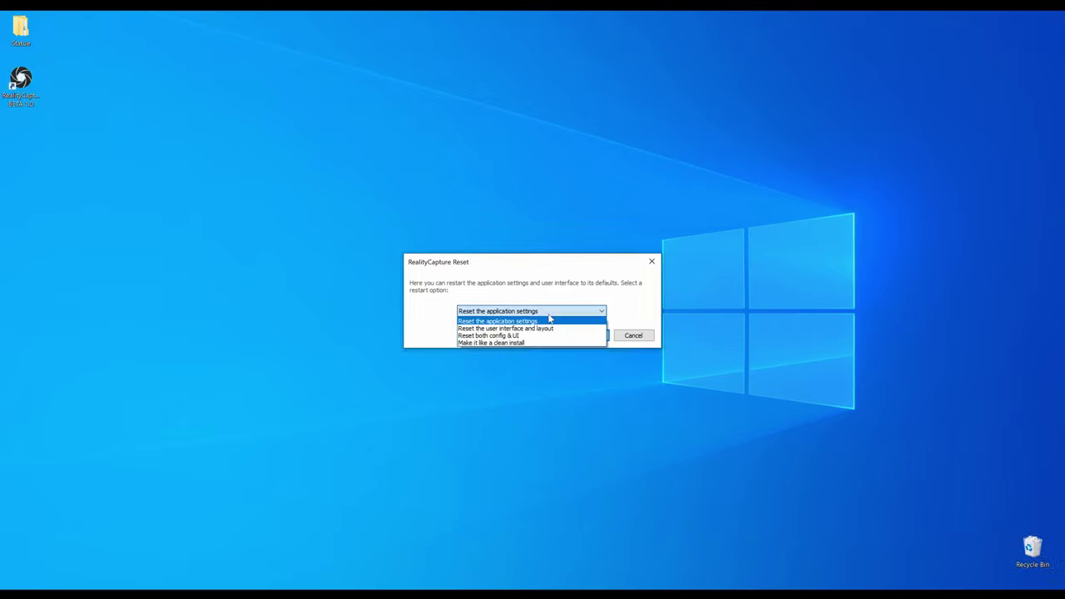
{"action": "left_click", "coordinate": [538, 343]}
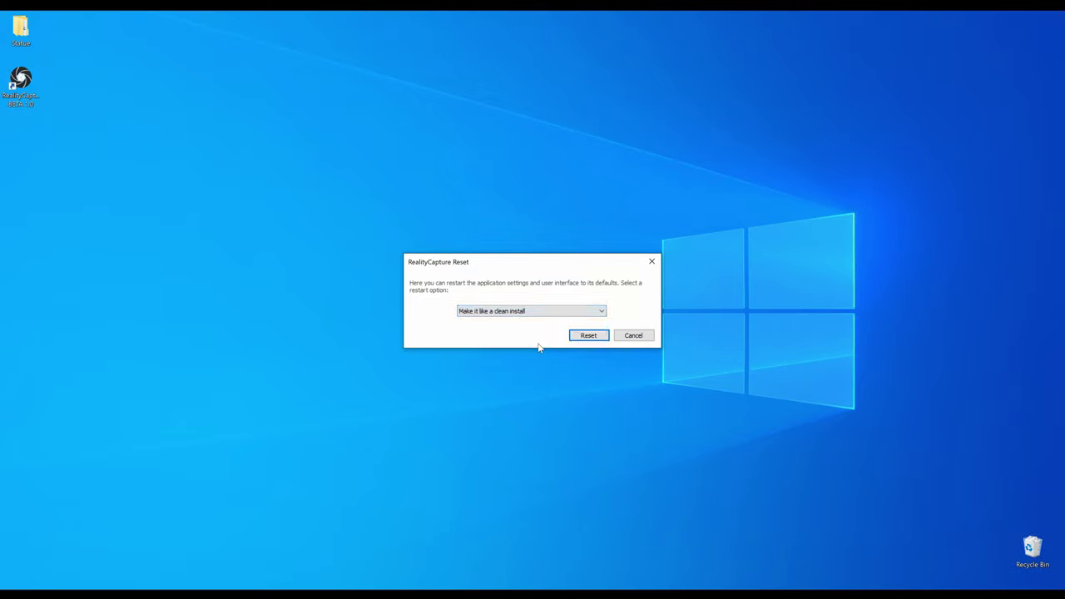
{"action": "left_click", "coordinate": [588, 335]}
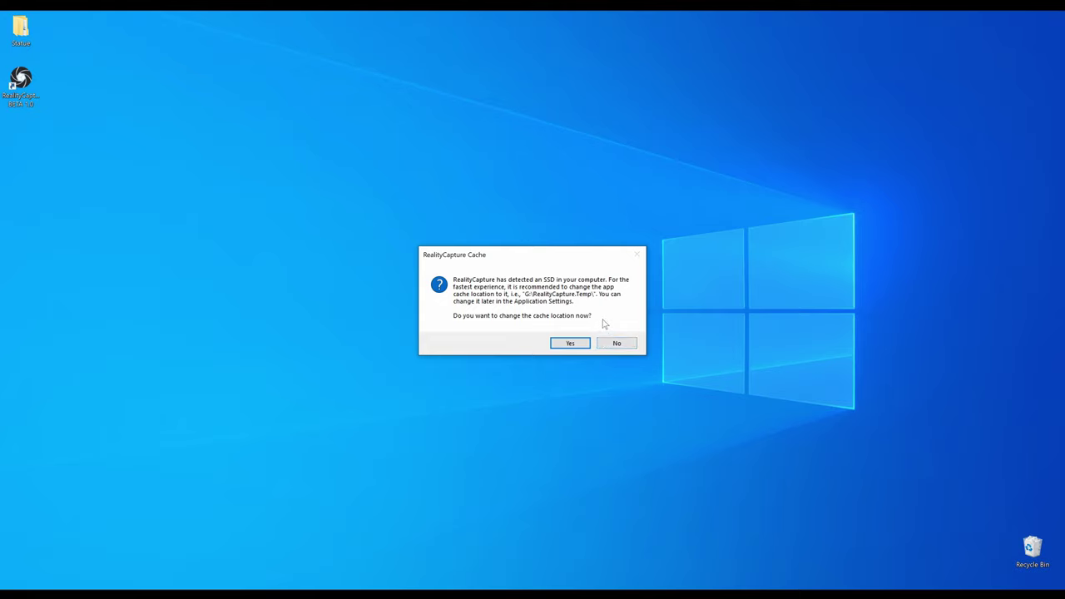
{"action": "left_click", "coordinate": [580, 345]}
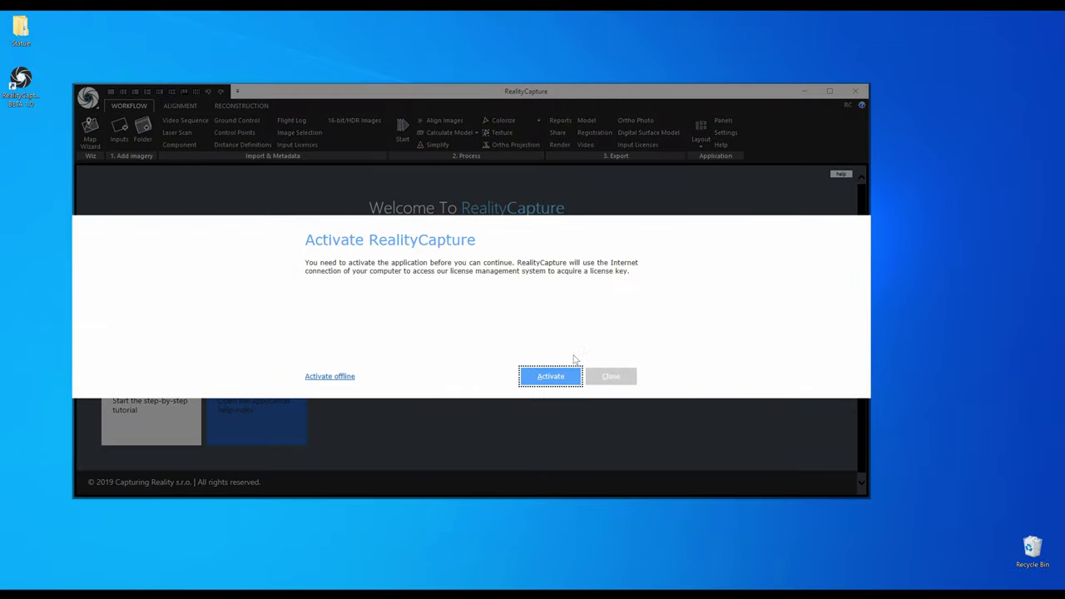
- Activate RealityCapture anonymously with a Pay-Per-Input license, acknowledging the PPI project restrictions
{"action": "left_click", "coordinate": [573, 377]}
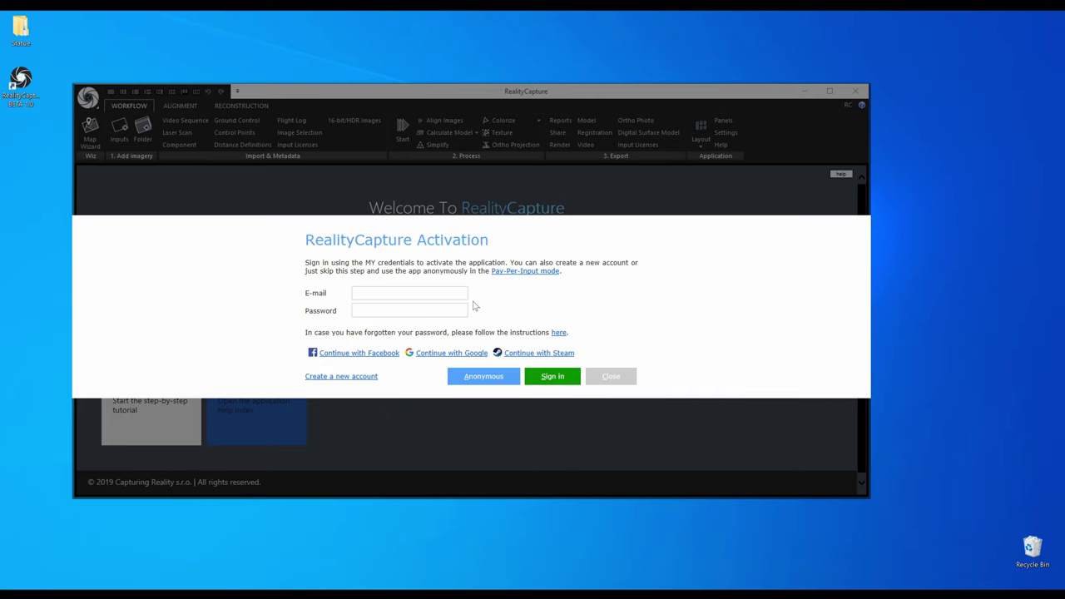
{"action": "left_click", "coordinate": [512, 377]}
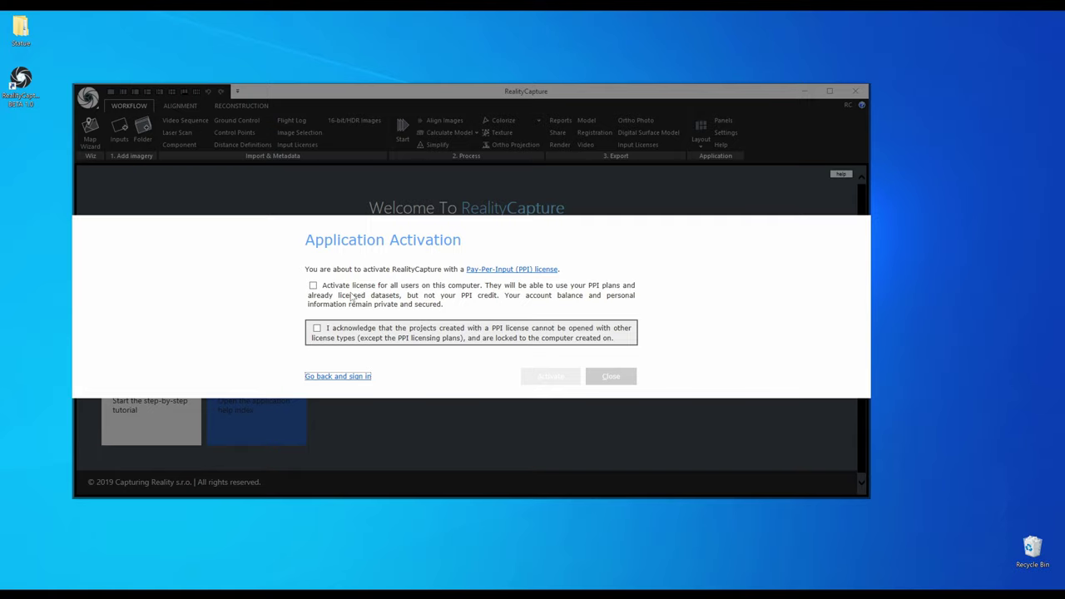
{"action": "left_click", "coordinate": [317, 328]}
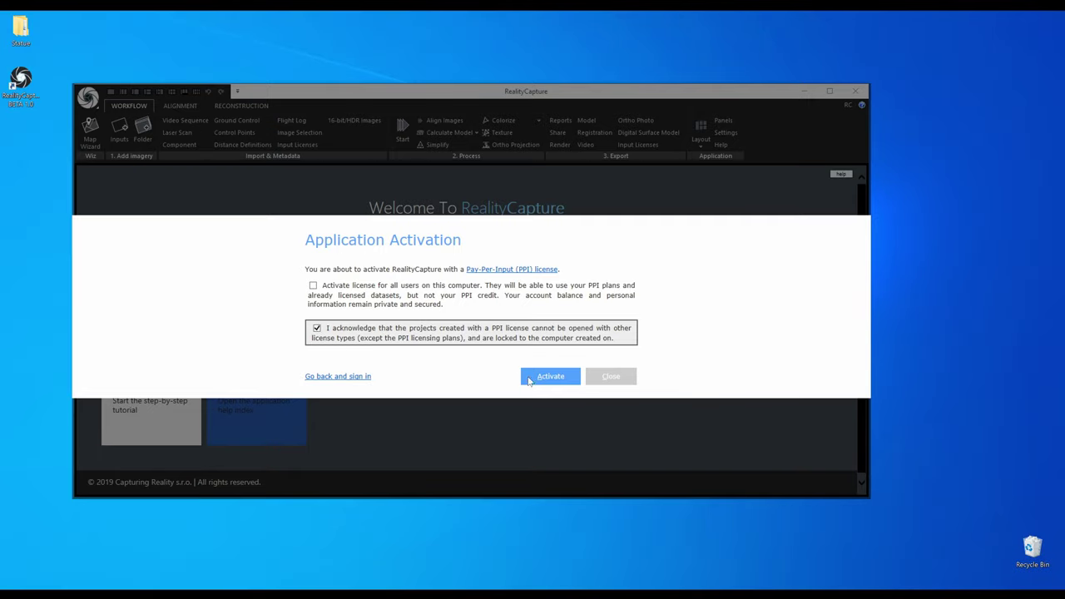
{"action": "left_click", "coordinate": [571, 380]}
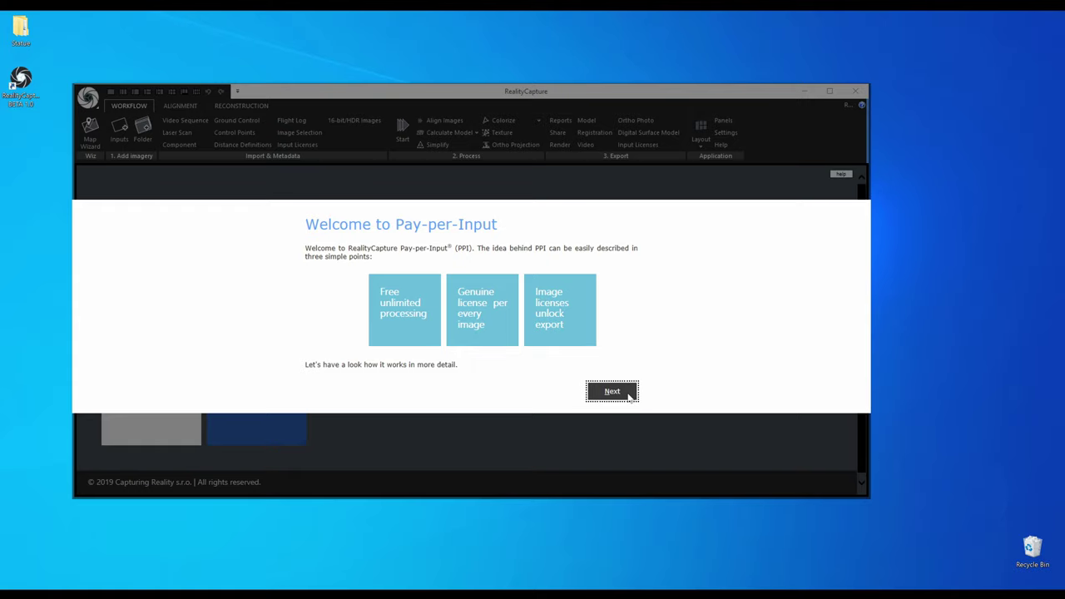
- Page through the Pay-per-Input introduction, tick 'Don't show again', and close it
{"action": "left_click", "coordinate": [613, 391]}
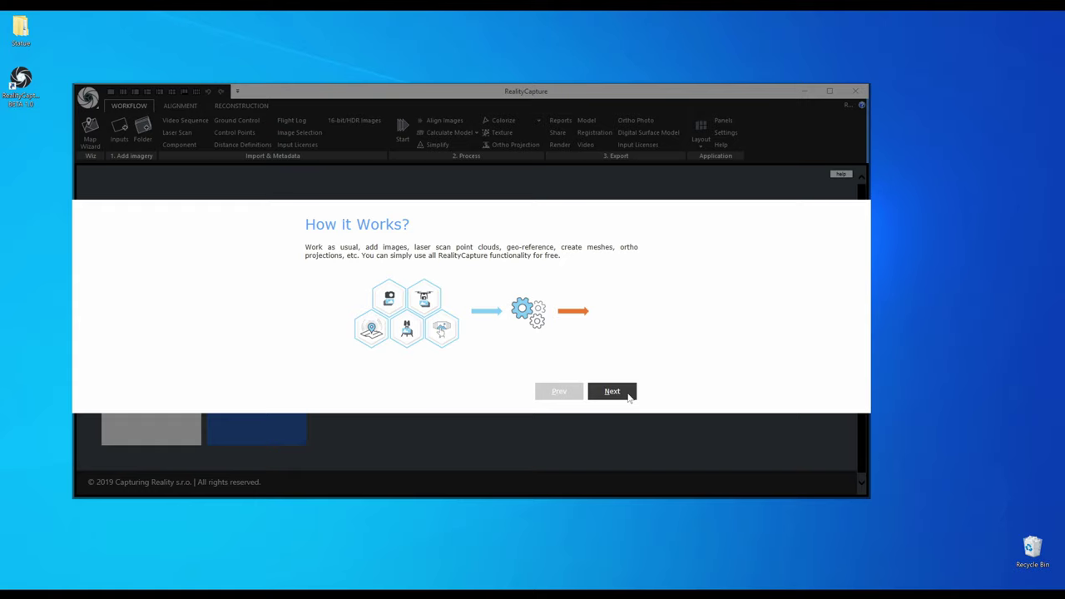
{"action": "left_click", "coordinate": [613, 391]}
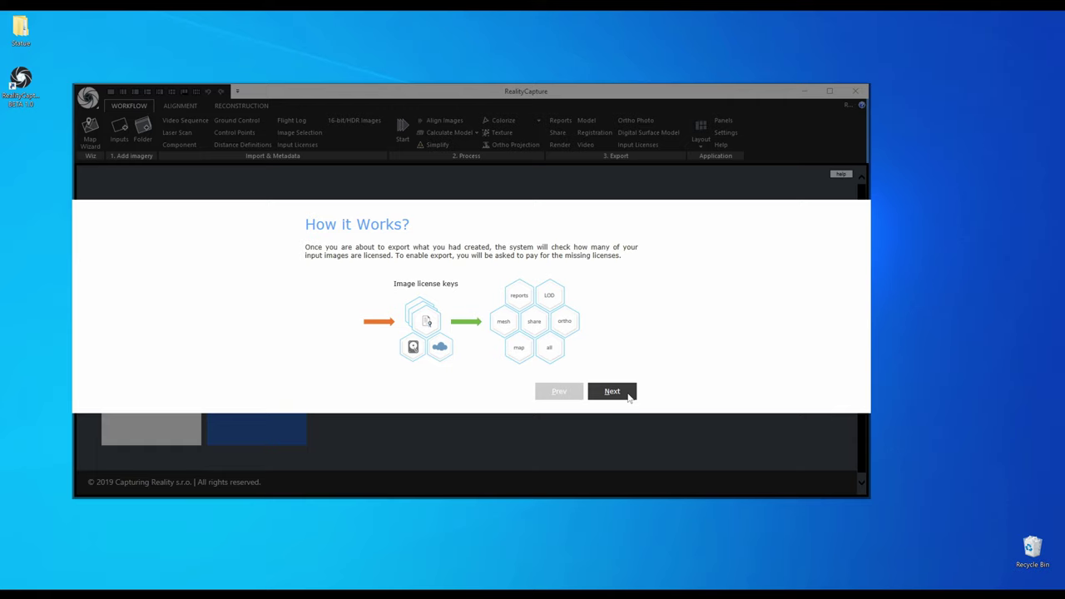
{"action": "left_click", "coordinate": [613, 391]}
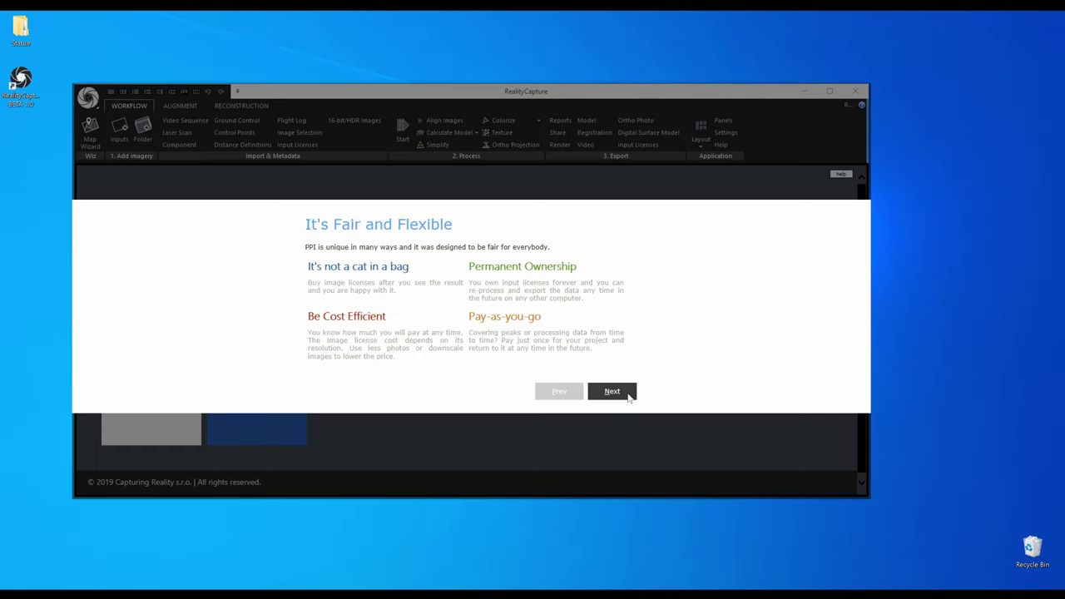
{"action": "left_click", "coordinate": [630, 396]}
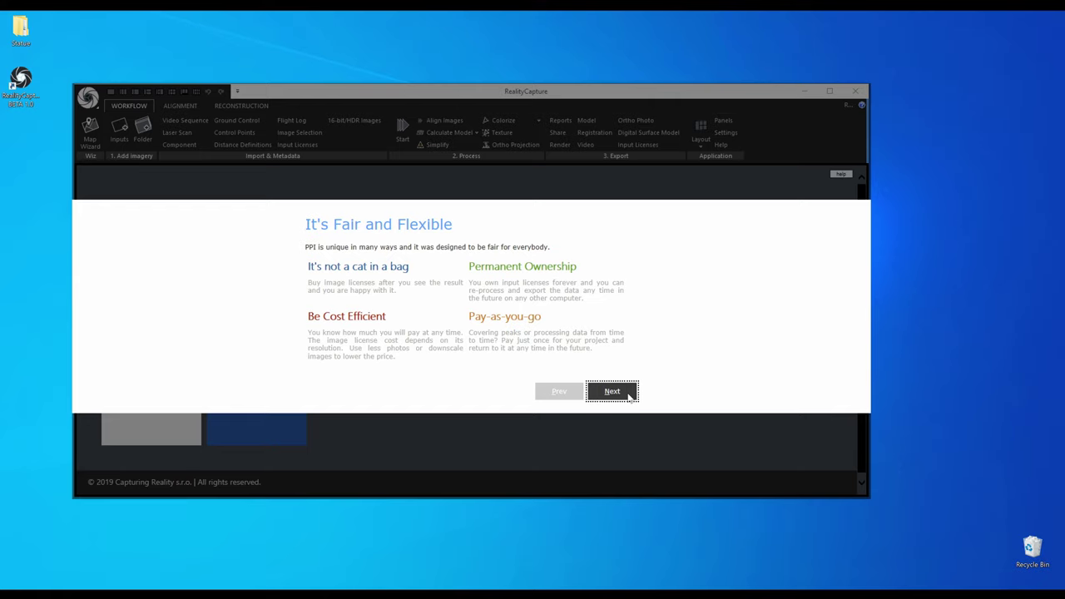
{"action": "left_click", "coordinate": [629, 397]}
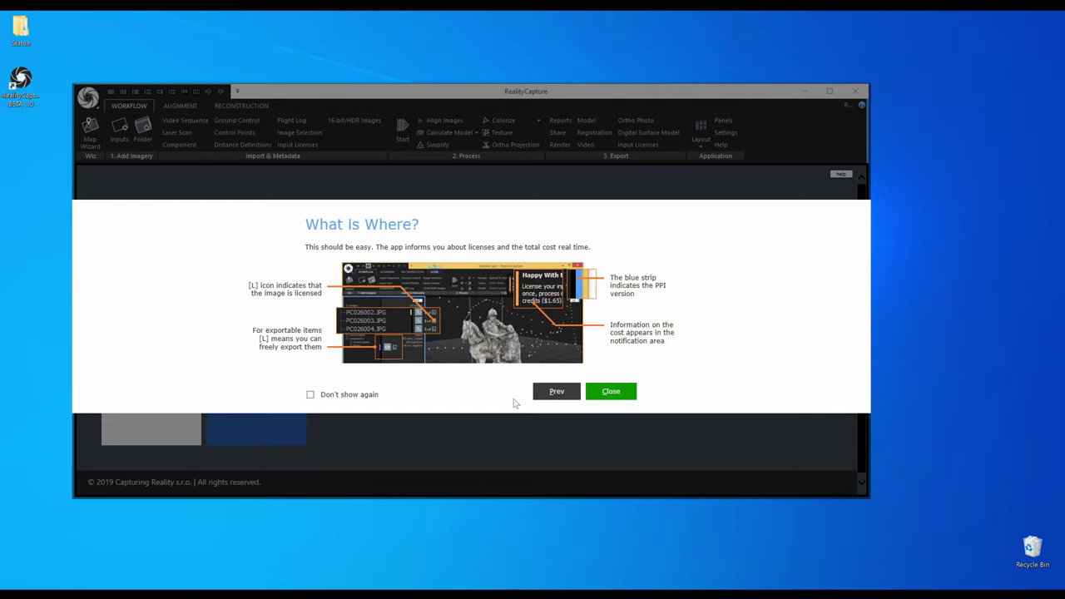
{"action": "left_click", "coordinate": [311, 397]}
{"action": "left_click", "coordinate": [630, 396]}
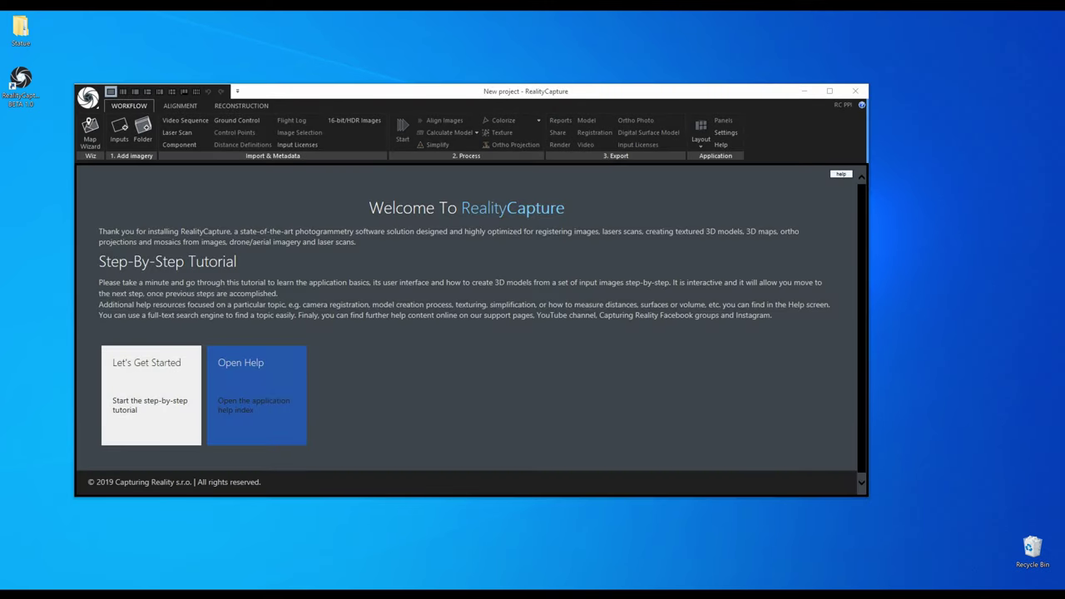
- Maximize the RealityCapture window and start the 'Let's Get Started' Quick Start tutorial
{"action": "left_click", "coordinate": [829, 90]}
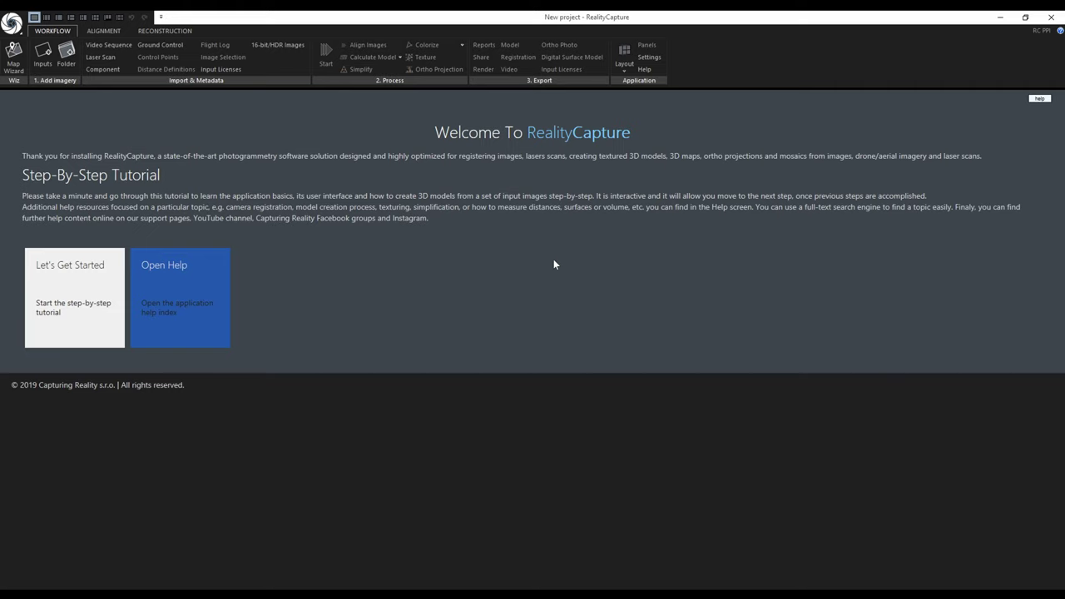
{"action": "left_click", "coordinate": [74, 293]}
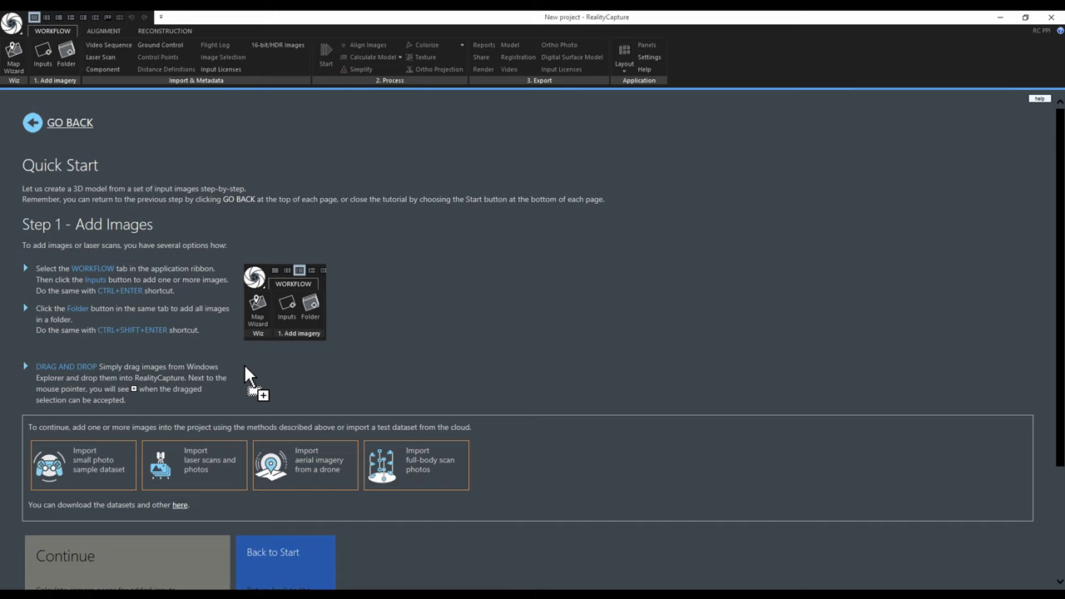
- Drag the Desktop\Statue\Images\_geometry folder into RealityCapture, minimize Explorer, and continue the tutorial
{"action": "key", "text": "super+e"}
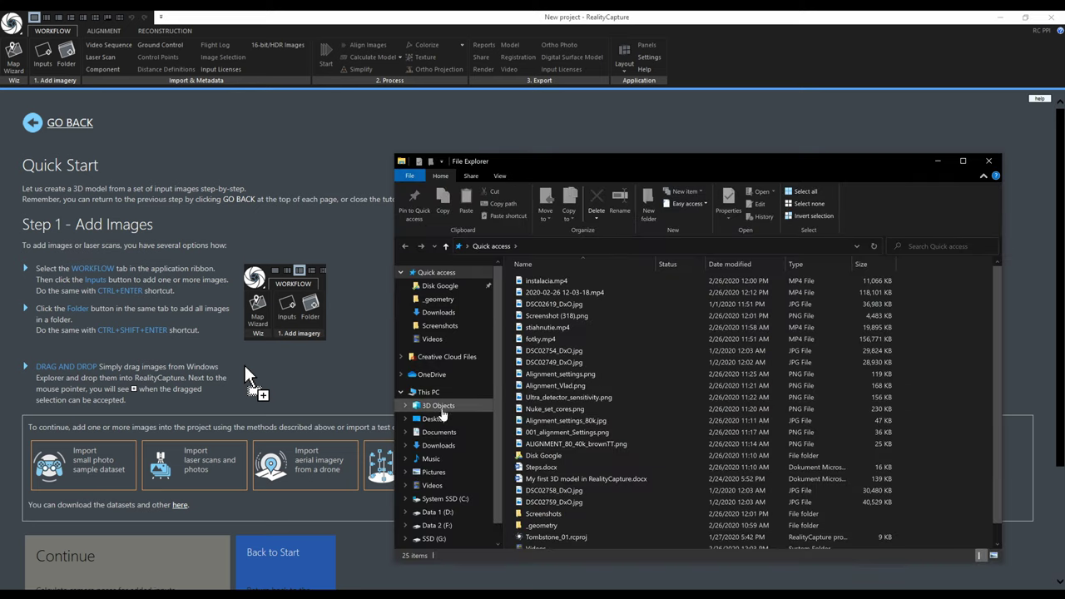
{"action": "left_click", "coordinate": [435, 419]}
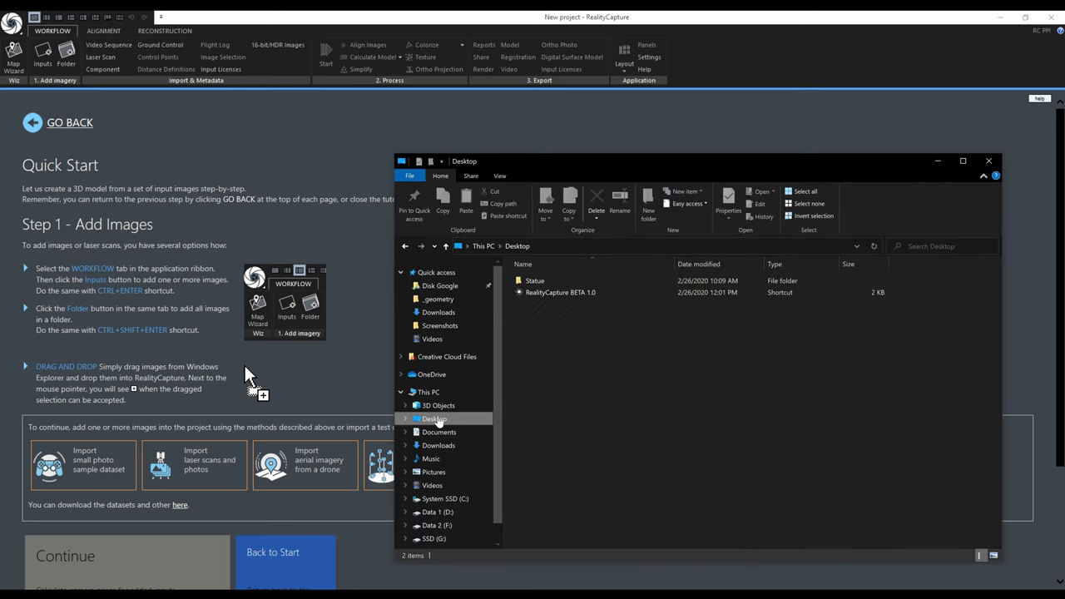
{"action": "double_click", "coordinate": [541, 281]}
{"action": "double_click", "coordinate": [541, 281]}
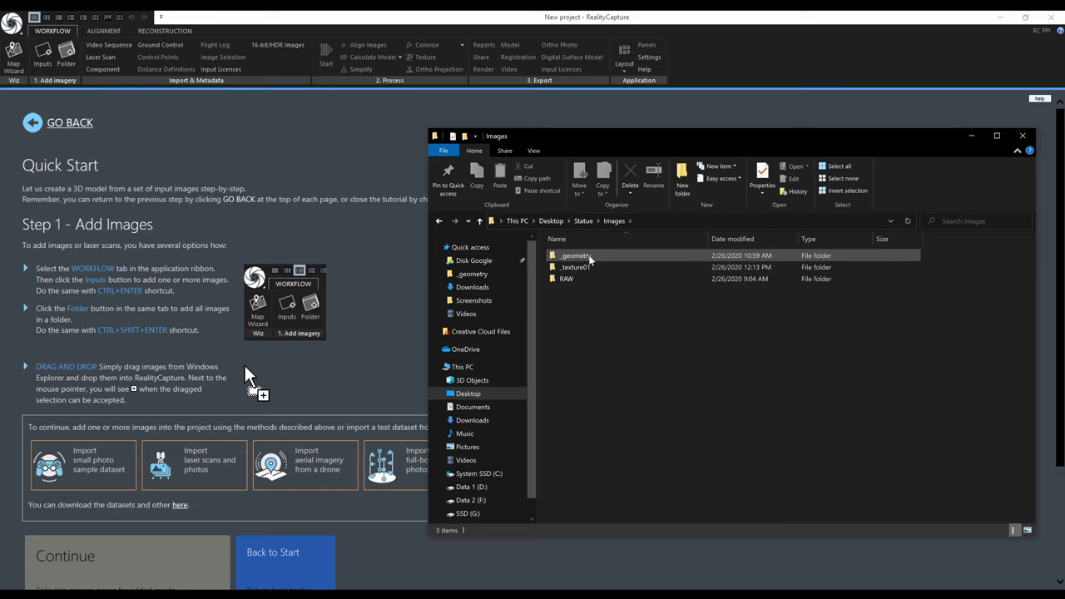
{"action": "left_click_drag", "start_coordinate": [582, 257], "coordinate": [347, 259]}
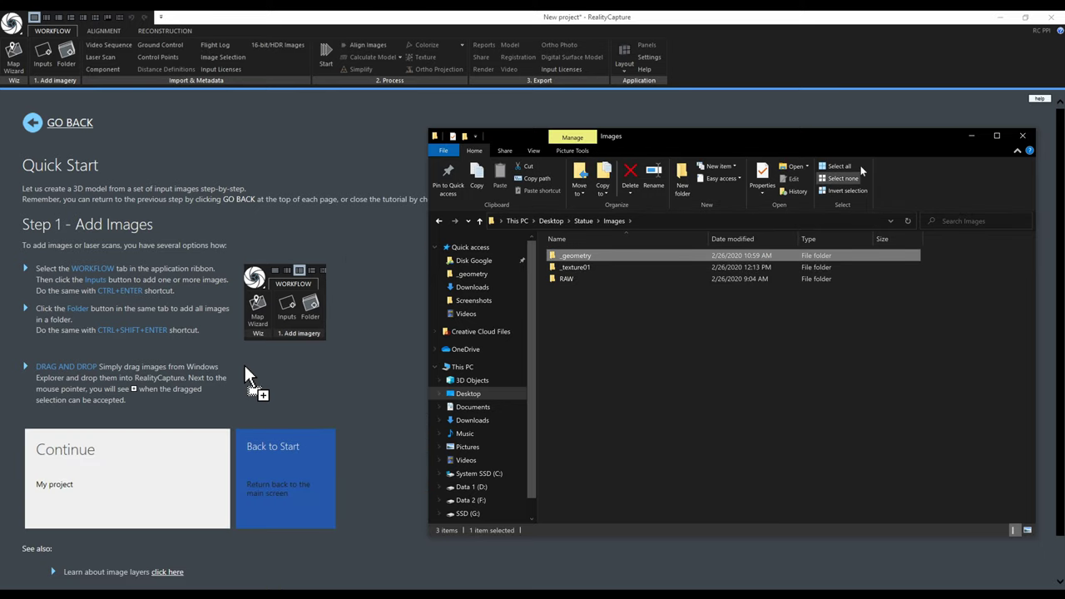
{"action": "left_click", "coordinate": [969, 137]}
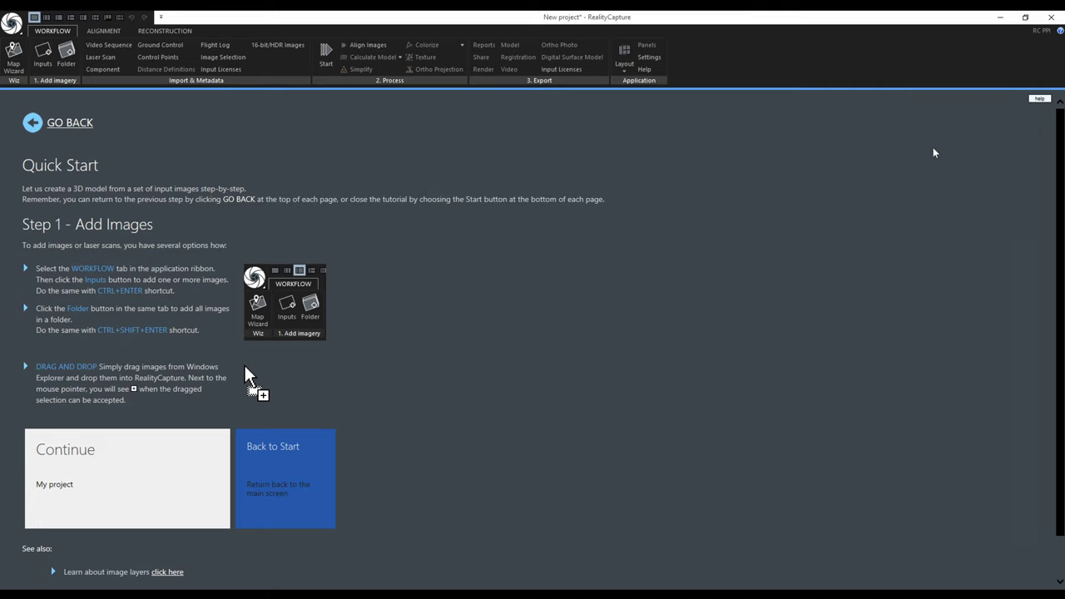
{"action": "left_click", "coordinate": [180, 464]}
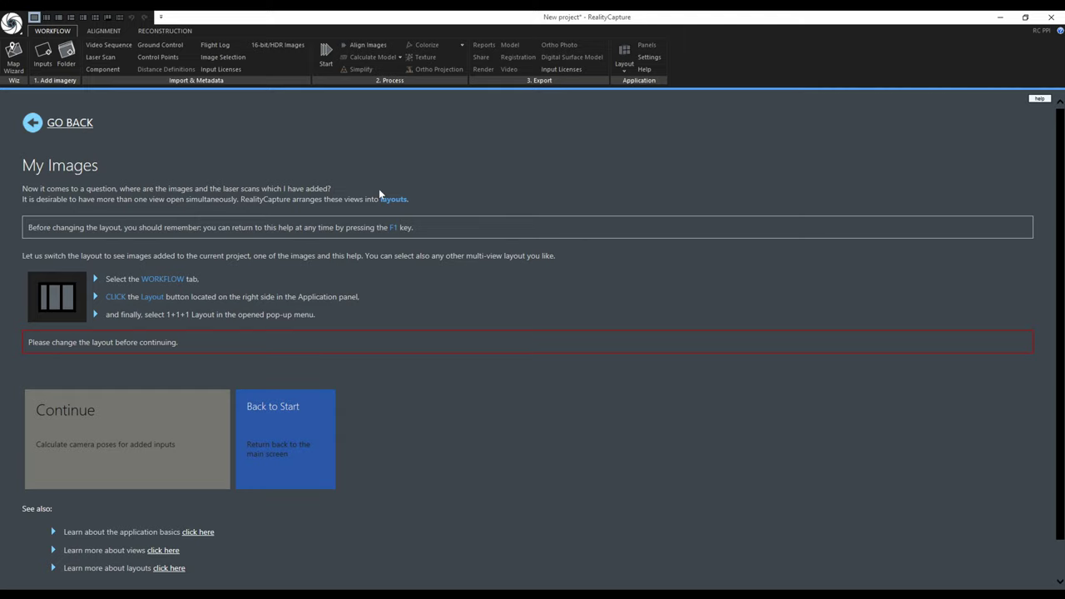
- Switch the workspace to the '1+1+1 Layout' from the Workflow Layout menu
{"action": "left_click", "coordinate": [625, 75]}
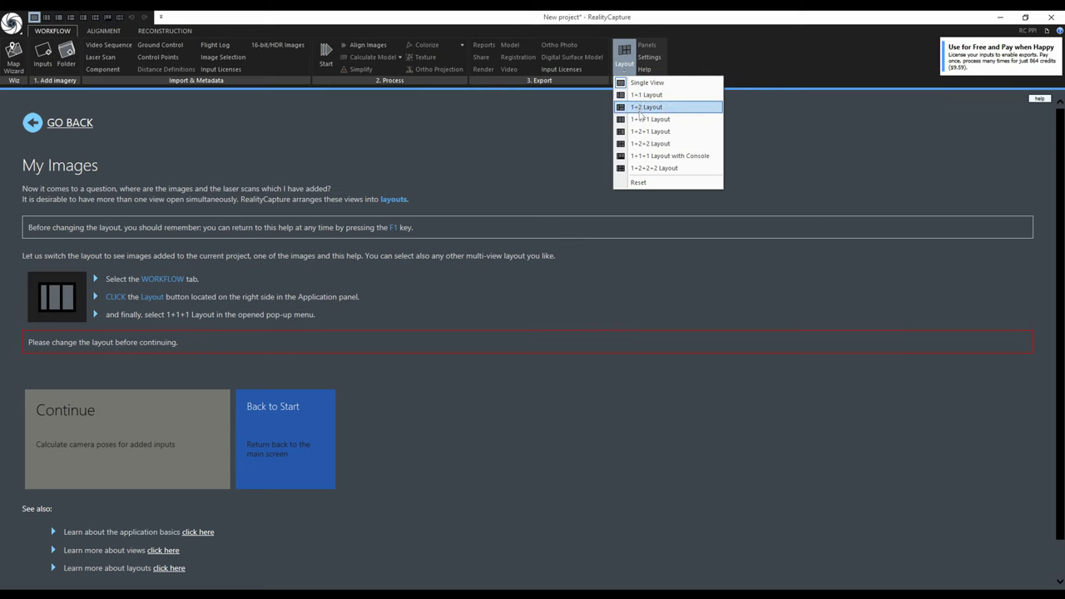
{"action": "left_click", "coordinate": [646, 120]}
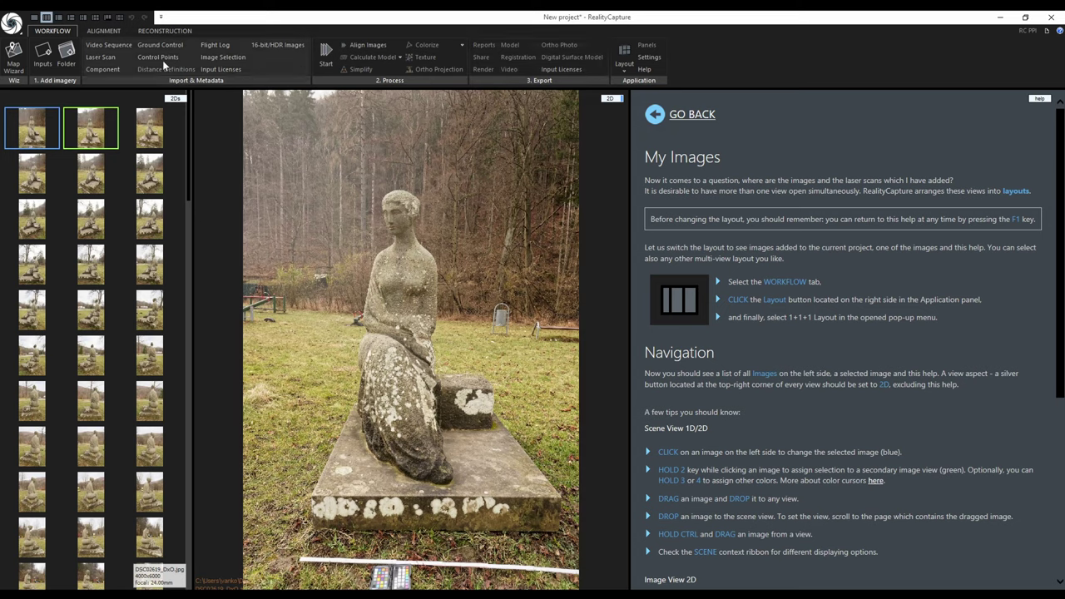
- Look over the Alignment and Reconstruction tabs, then show the Image tab options for the large image view
{"action": "left_click", "coordinate": [124, 33]}
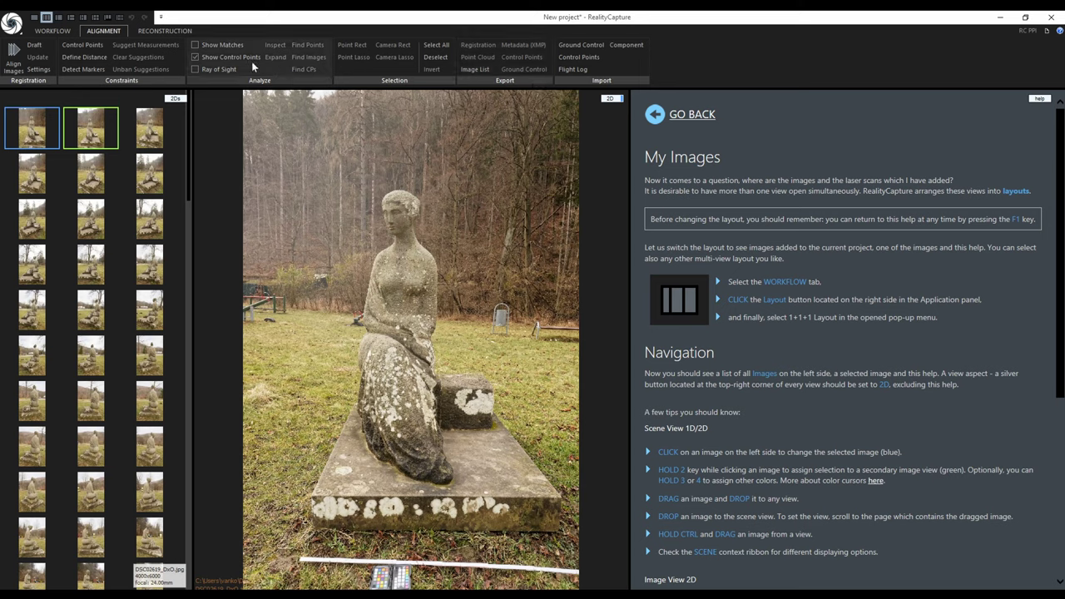
{"action": "left_click", "coordinate": [171, 33]}
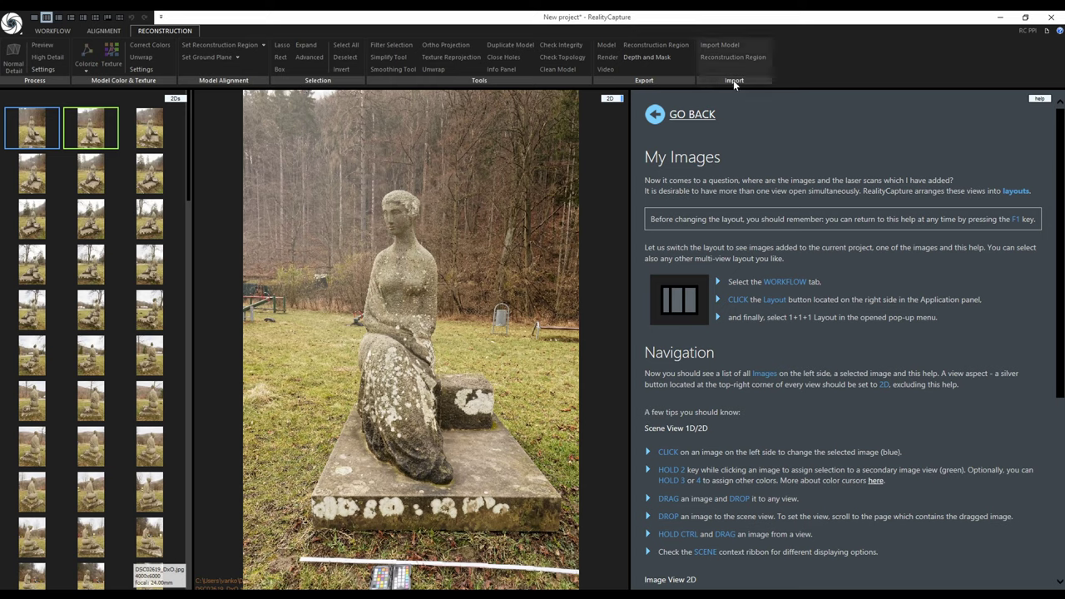
{"action": "left_click", "coordinate": [598, 158]}
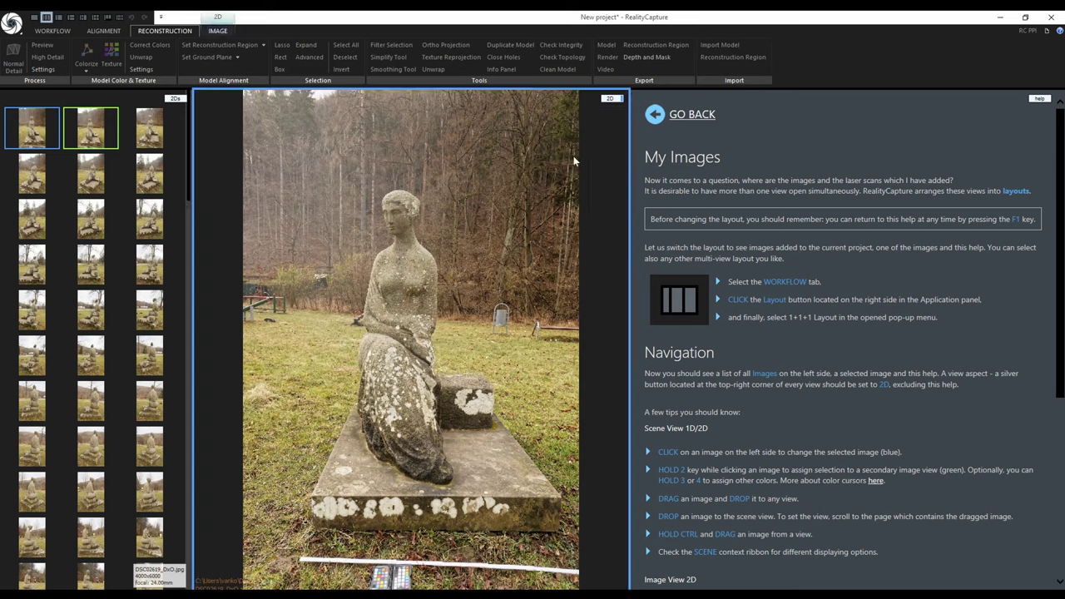
{"action": "left_click", "coordinate": [220, 31]}
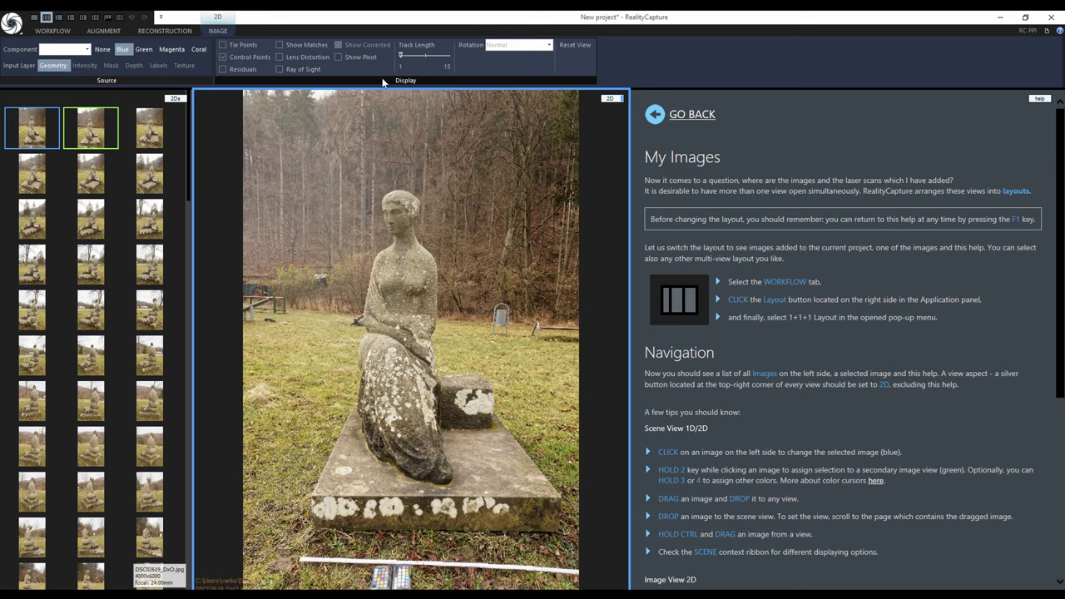
- Switch the left panel from 2Ds to 1Ds and expand the Images list
{"action": "left_click", "coordinate": [174, 98]}
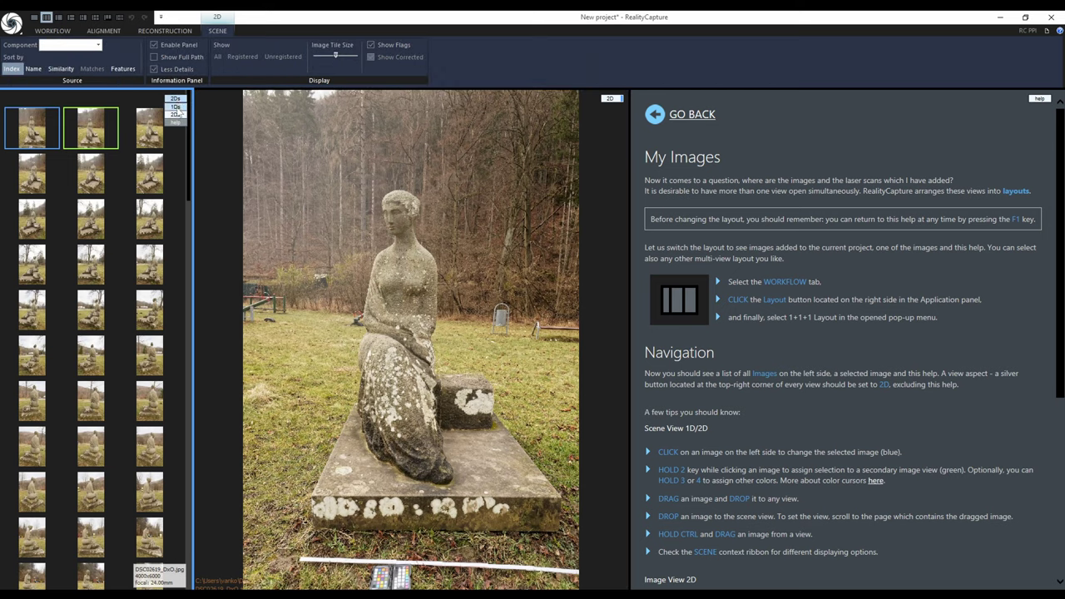
{"action": "left_click", "coordinate": [176, 106]}
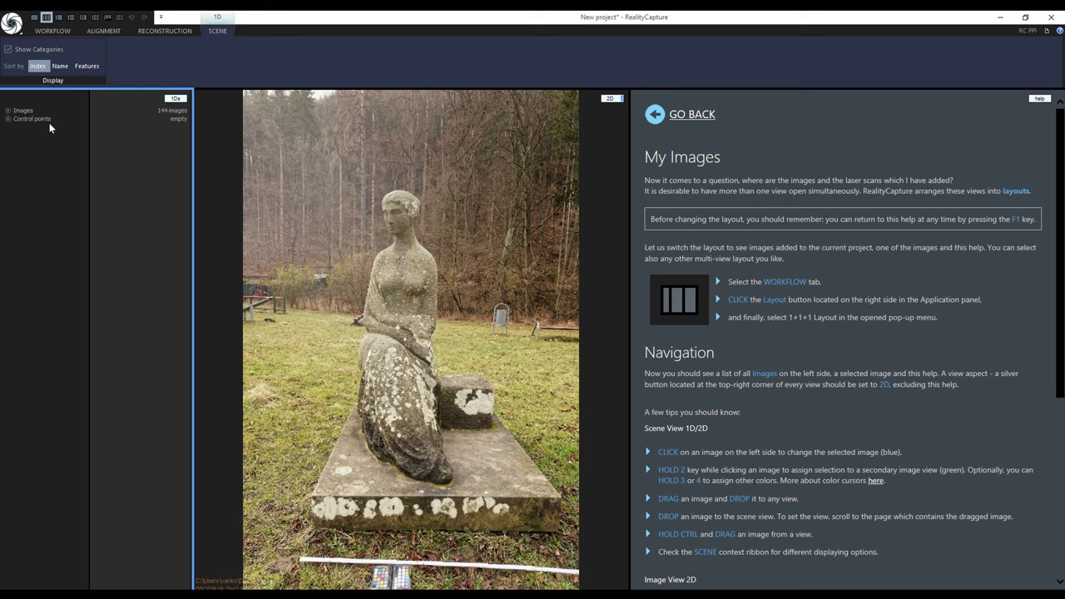
{"action": "left_click", "coordinate": [7, 111]}
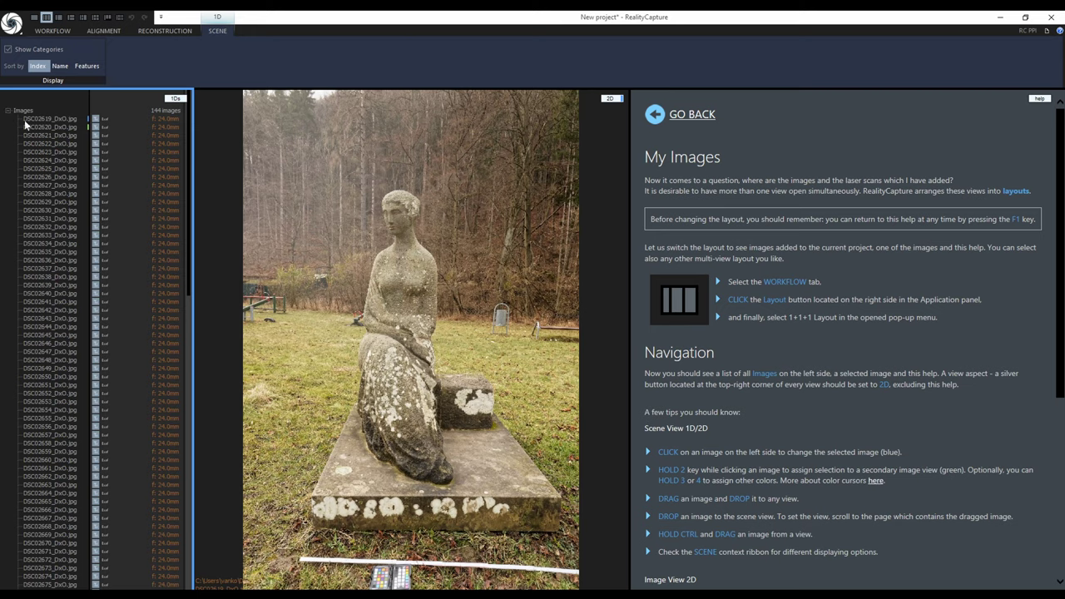
- Click through images DSC02622 to DSC02632 to view each photo and its properties
{"action": "left_click", "coordinate": [52, 143]}
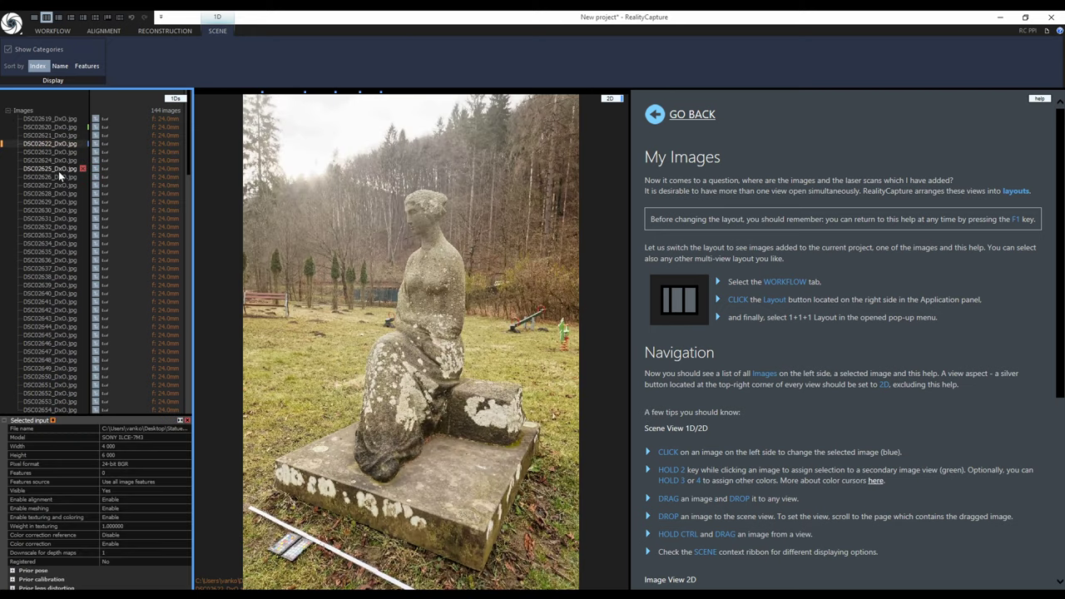
{"action": "left_click", "coordinate": [59, 171]}
{"action": "left_click", "coordinate": [57, 193]}
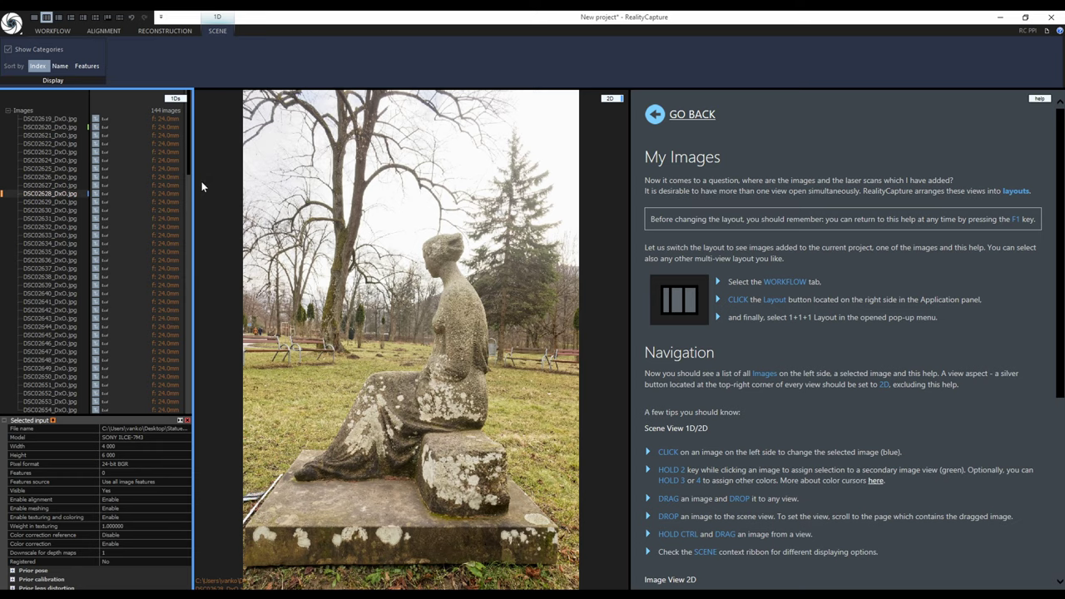
{"action": "left_click", "coordinate": [51, 152]}
{"action": "left_click", "coordinate": [52, 166]}
{"action": "left_click", "coordinate": [59, 211]}
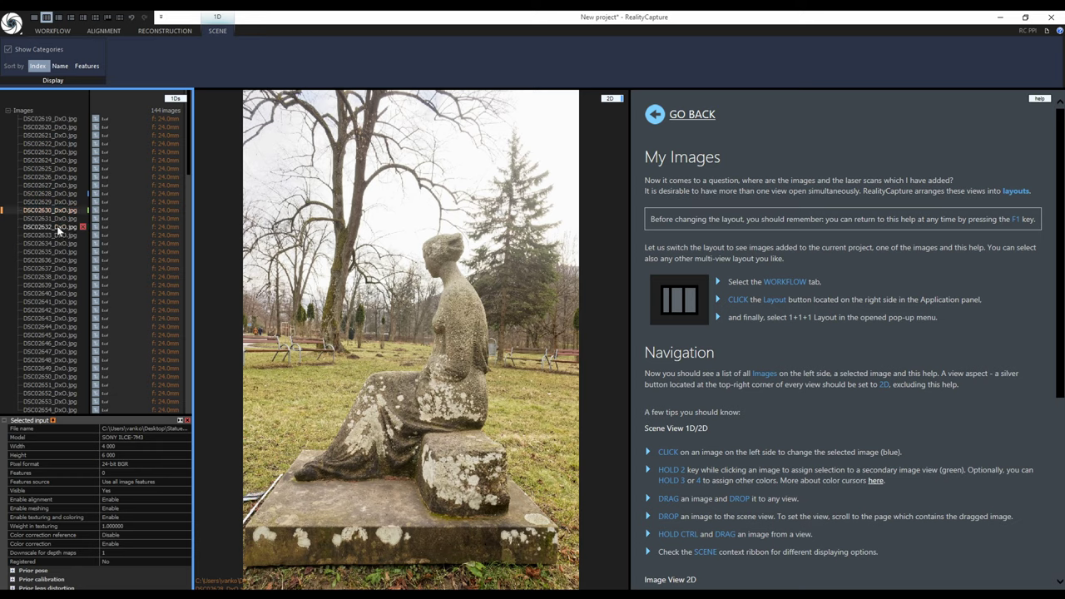
{"action": "left_click", "coordinate": [56, 225]}
- Choose the green colour cursor and view images DSC02635, DSC02637 and DSC02638
{"action": "left_click", "coordinate": [607, 118]}
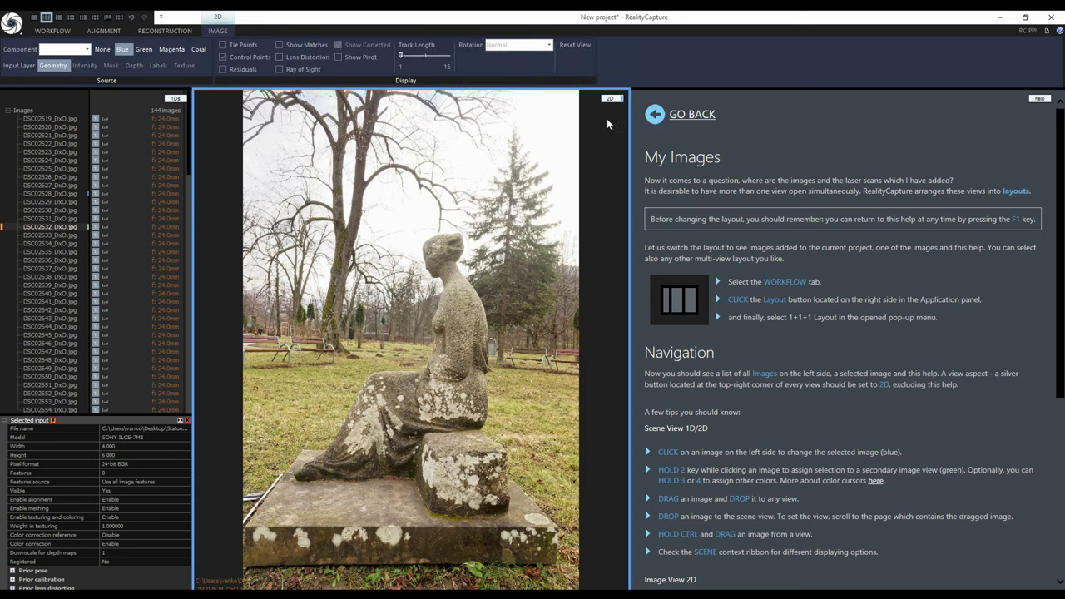
{"action": "left_click", "coordinate": [146, 51]}
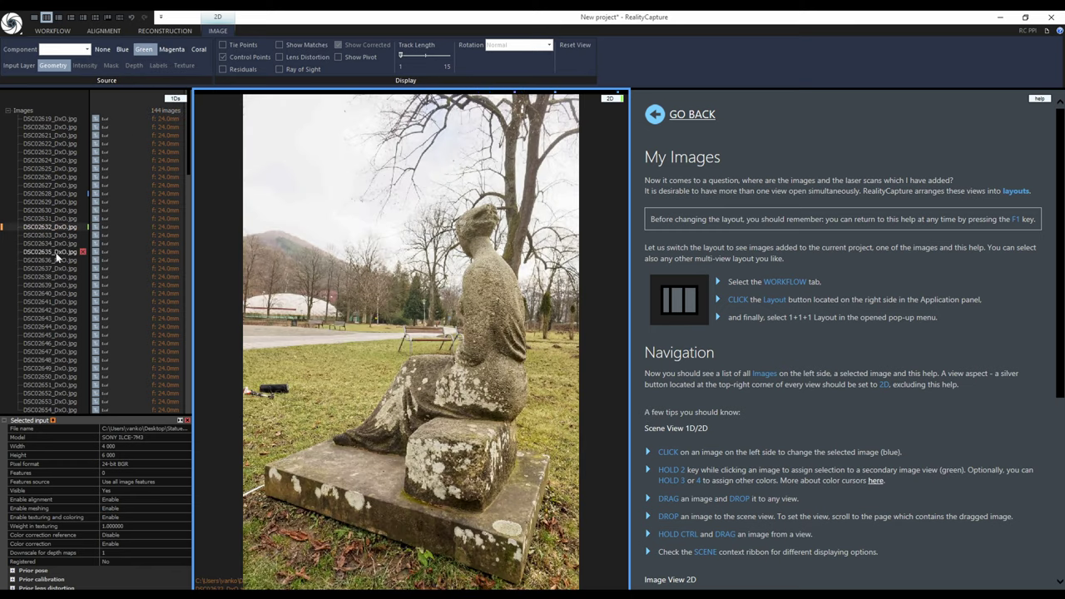
{"action": "left_click", "coordinate": [53, 249]}
{"action": "left_click", "coordinate": [50, 269]}
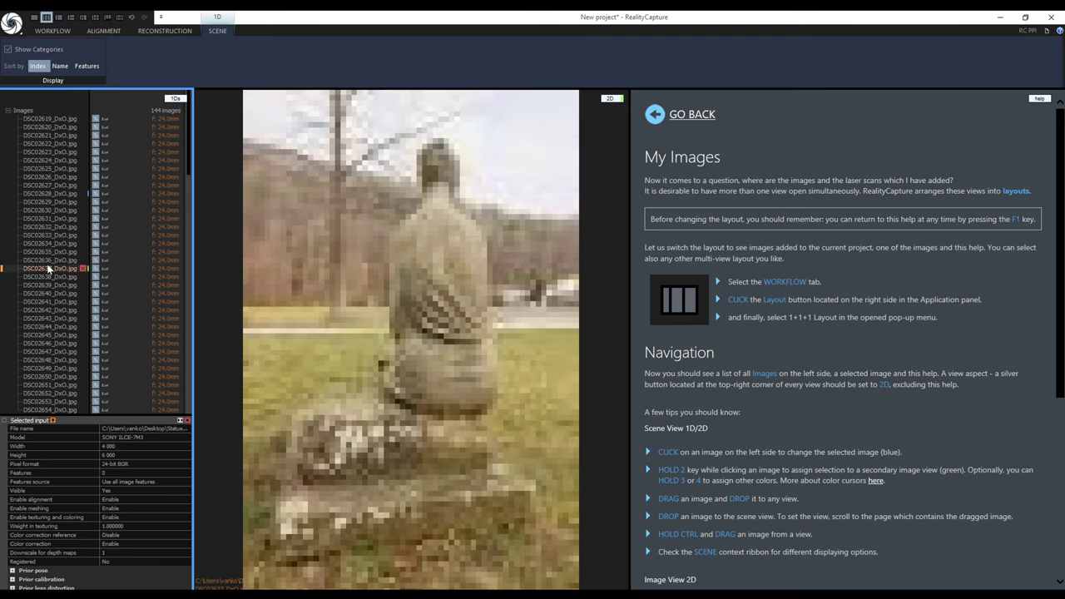
{"action": "left_click", "coordinate": [48, 278]}
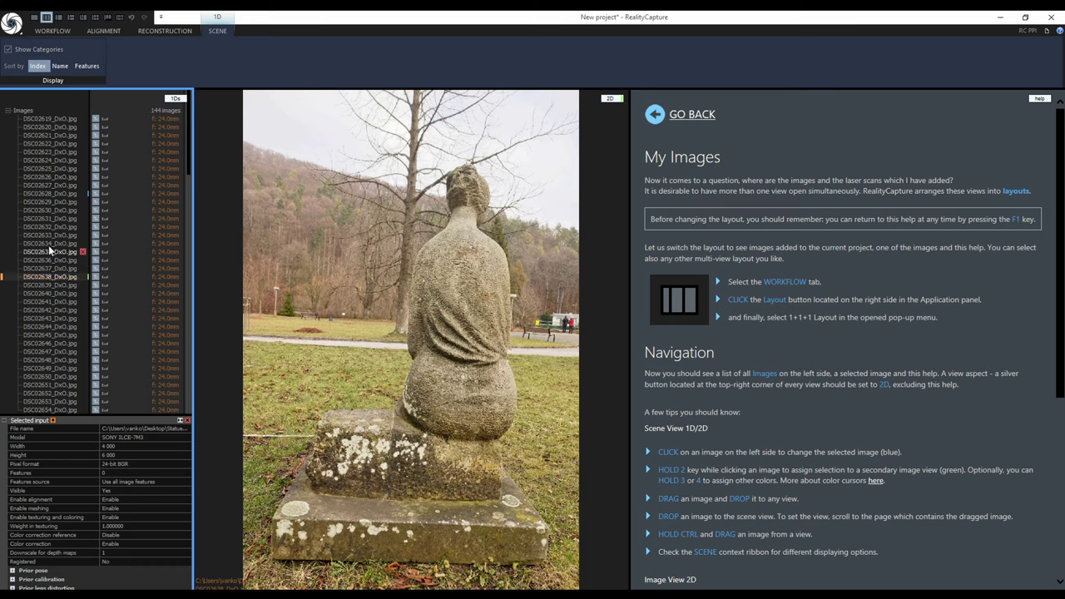
- Split the workspace into two views, make the bottom a 2D view with blue cursor, and show DSC02625–DSC02630 there
{"action": "left_click", "coordinate": [83, 17]}
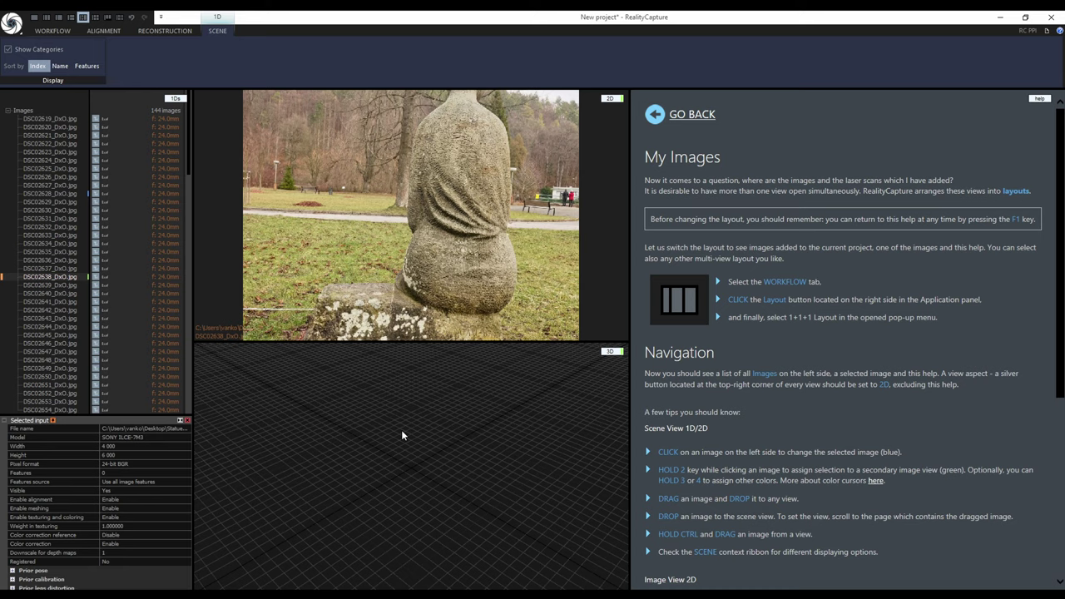
{"action": "left_click", "coordinate": [614, 355]}
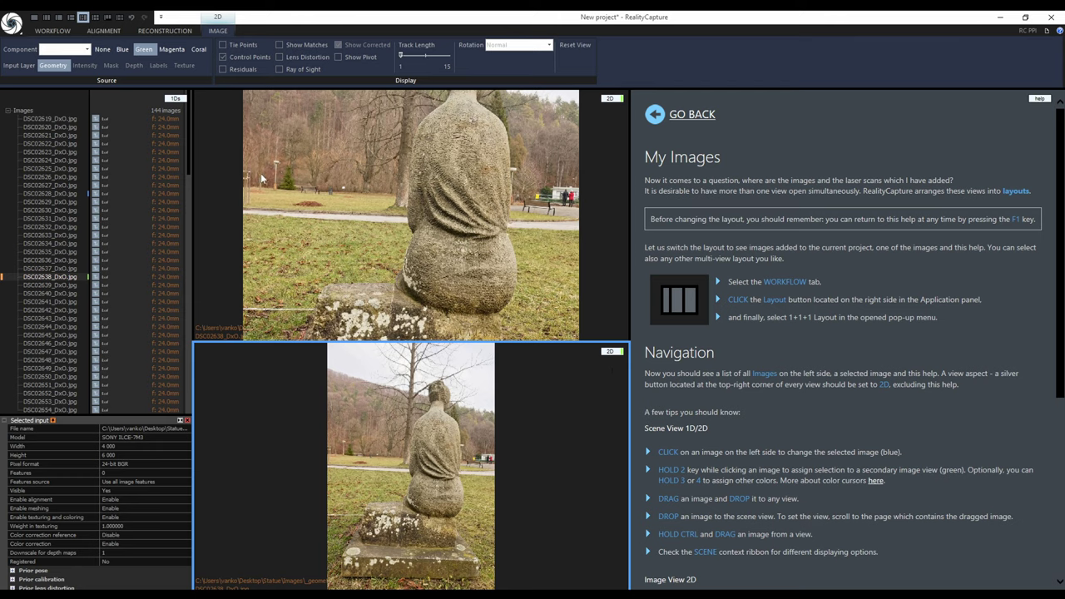
{"action": "left_click", "coordinate": [126, 50]}
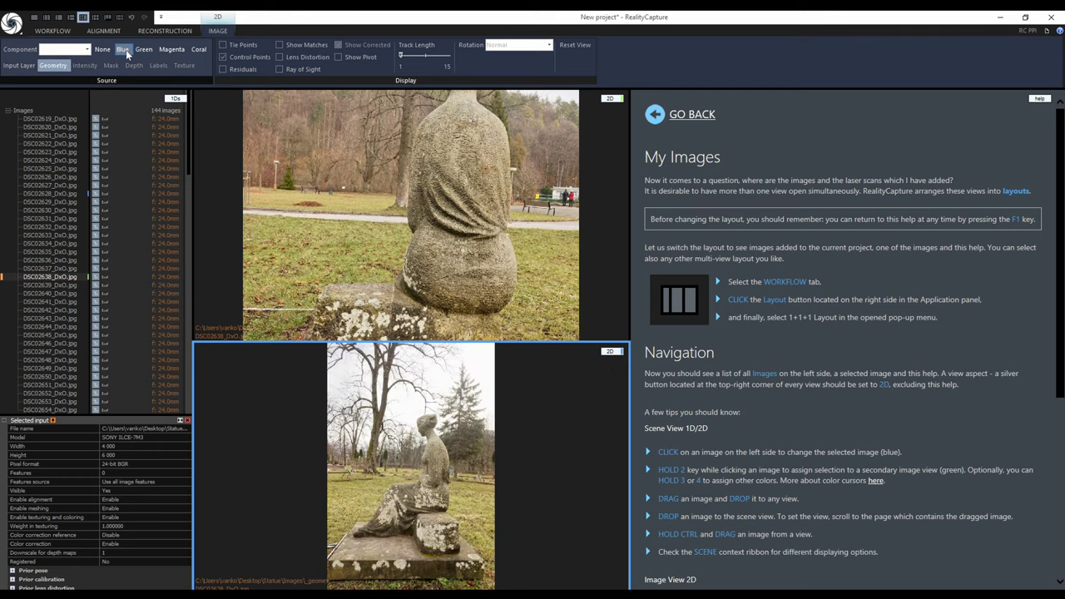
{"action": "left_click", "coordinate": [55, 170]}
{"action": "left_click", "coordinate": [55, 185]}
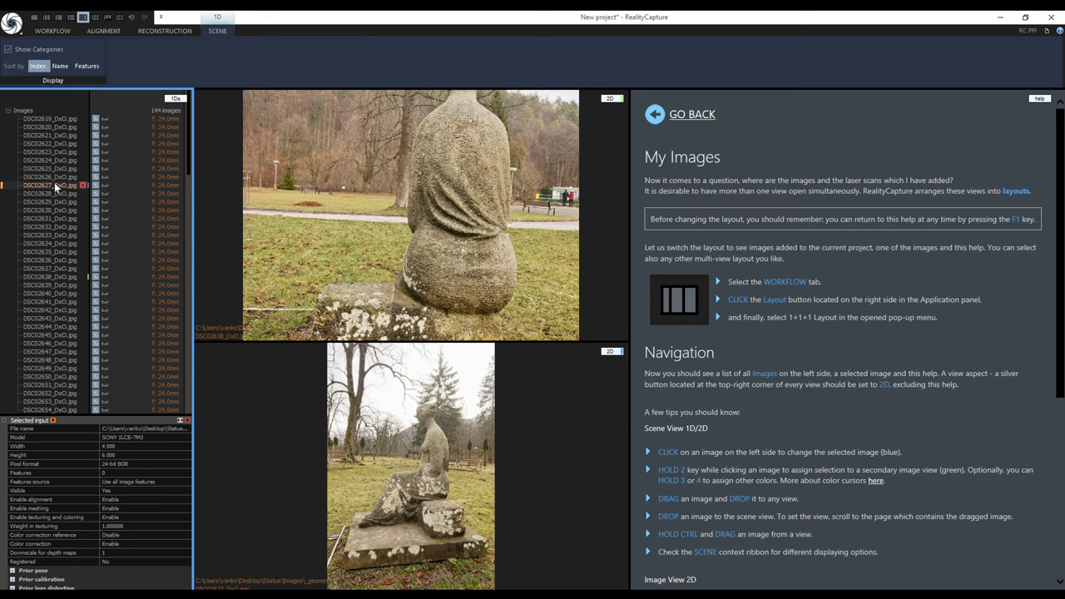
{"action": "left_click", "coordinate": [55, 210]}
- Place DSC02632 into the top image view, adjust it, and enlarge the image properties panel
{"action": "left_click", "coordinate": [53, 209]}
{"action": "left_click", "coordinate": [53, 226]}
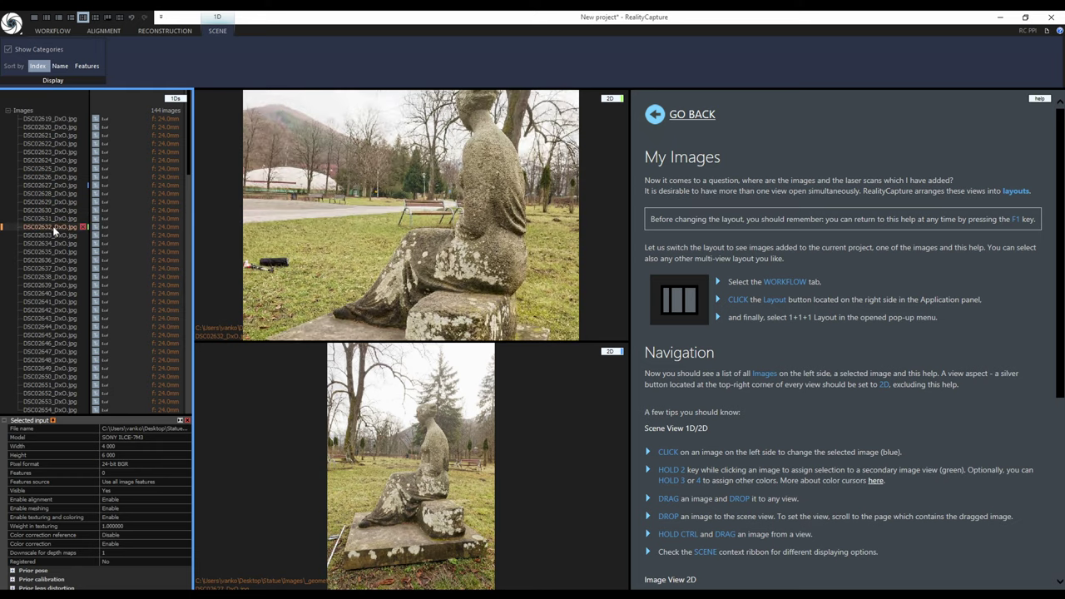
{"action": "mouse_move", "coordinate": [52, 225]}
{"action": "left_mouse_down"}
{"action": "mouse_move", "coordinate": [245, 261]}
{"action": "mouse_move", "coordinate": [450, 261]}
{"action": "left_mouse_up"}
{"action": "left_click_drag", "start_coordinate": [418, 217], "coordinate": [400, 263]}
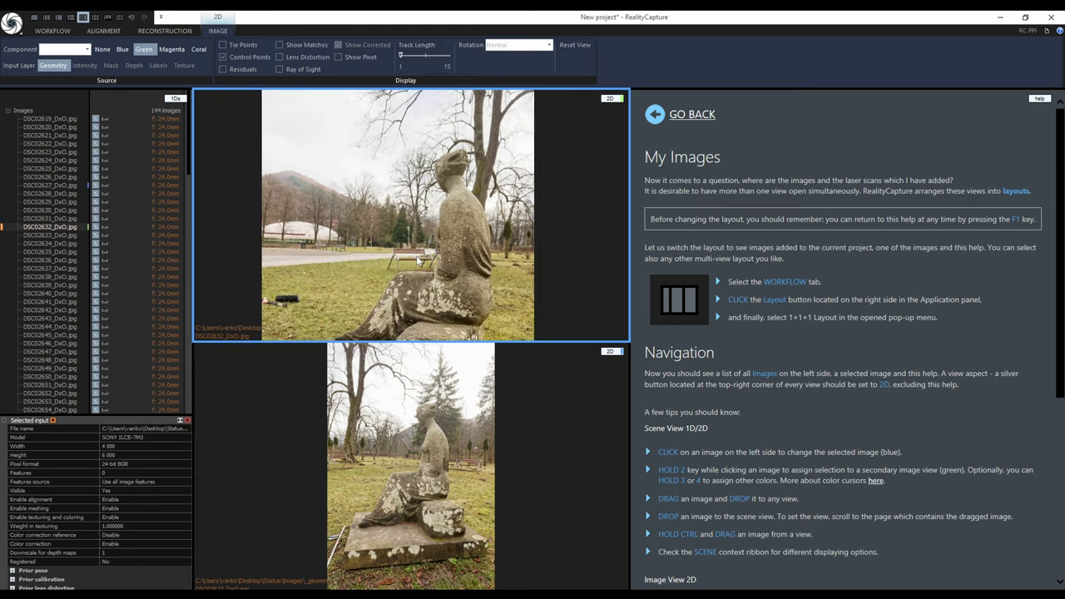
{"action": "scroll", "coordinate": [416, 256], "scroll_direction": "down", "scroll_amount": 4}
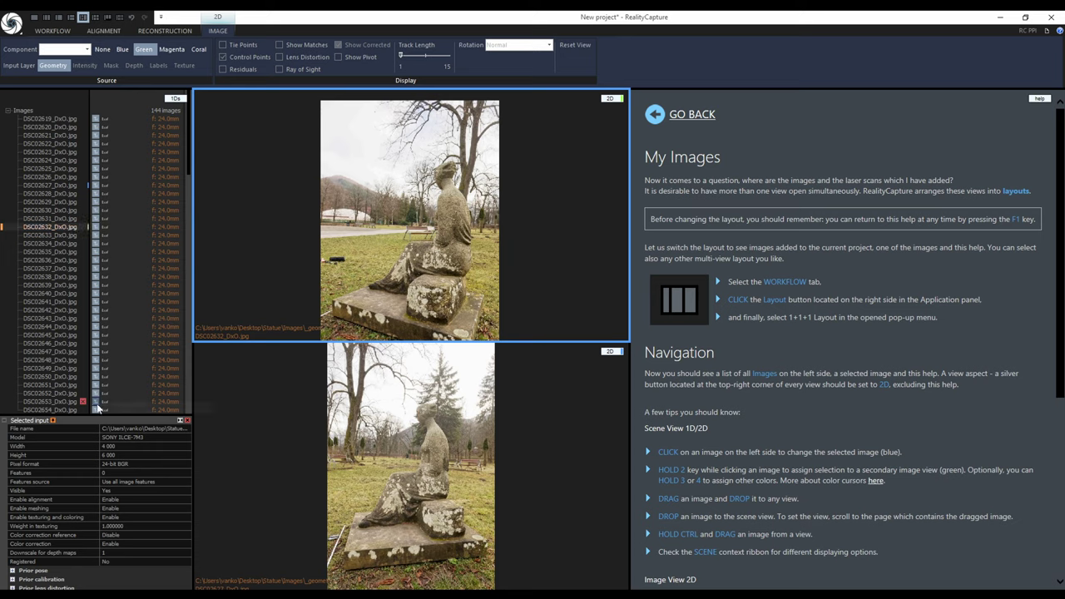
{"action": "left_click_drag", "start_coordinate": [89, 416], "coordinate": [89, 332]}
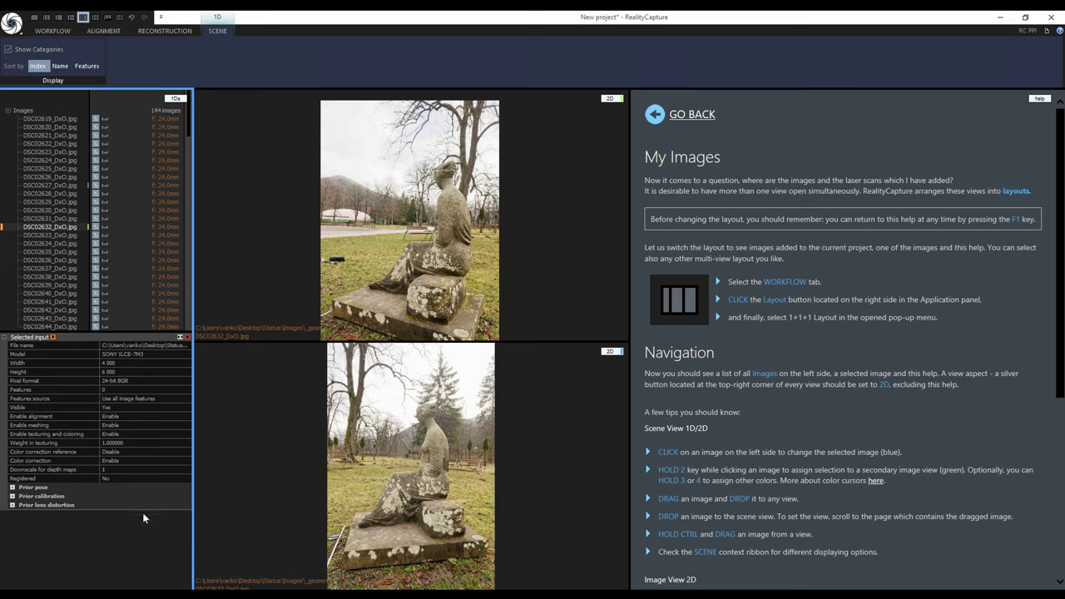
- Drag the _texture01 folder from Explorer onto the image list as the texture layer, then minimize Explorer
{"action": "key", "text": "alt+Tab"}
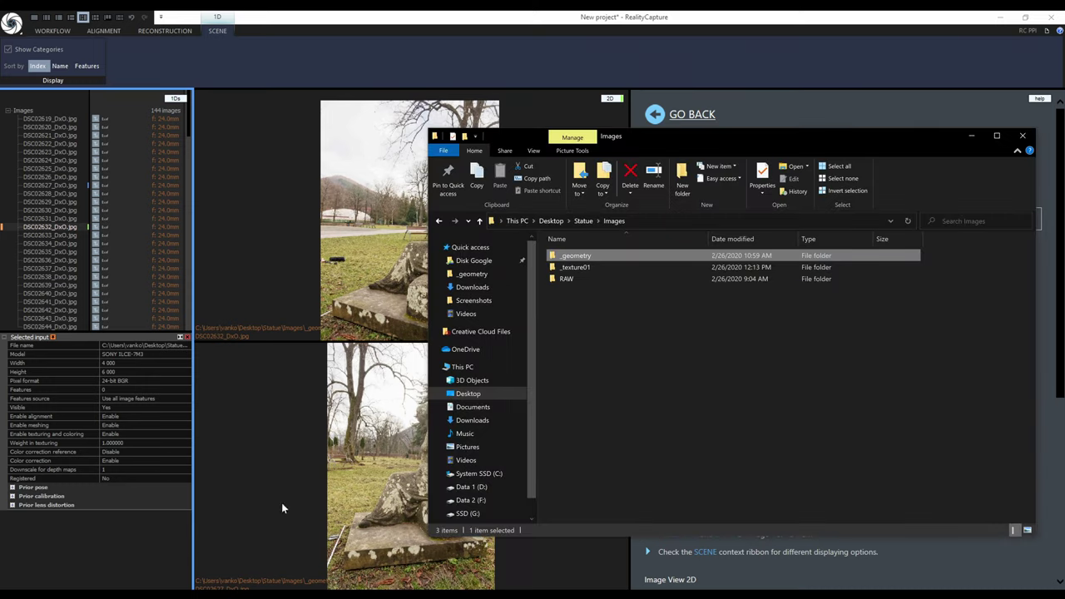
{"action": "left_click", "coordinate": [604, 267]}
{"action": "left_click_drag", "start_coordinate": [608, 267], "coordinate": [277, 286]}
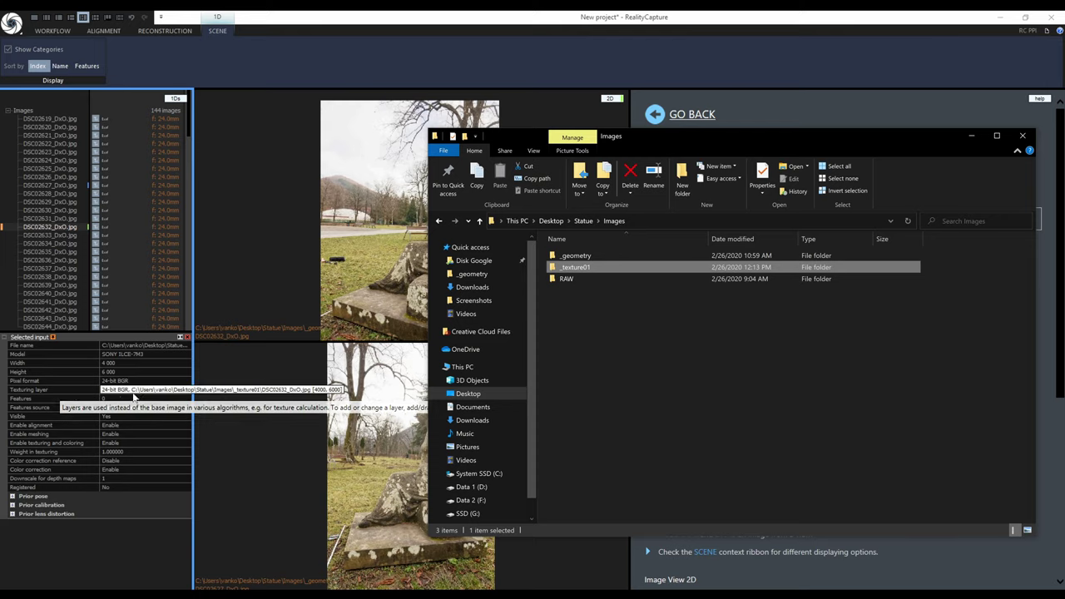
{"action": "left_click", "coordinate": [970, 136]}
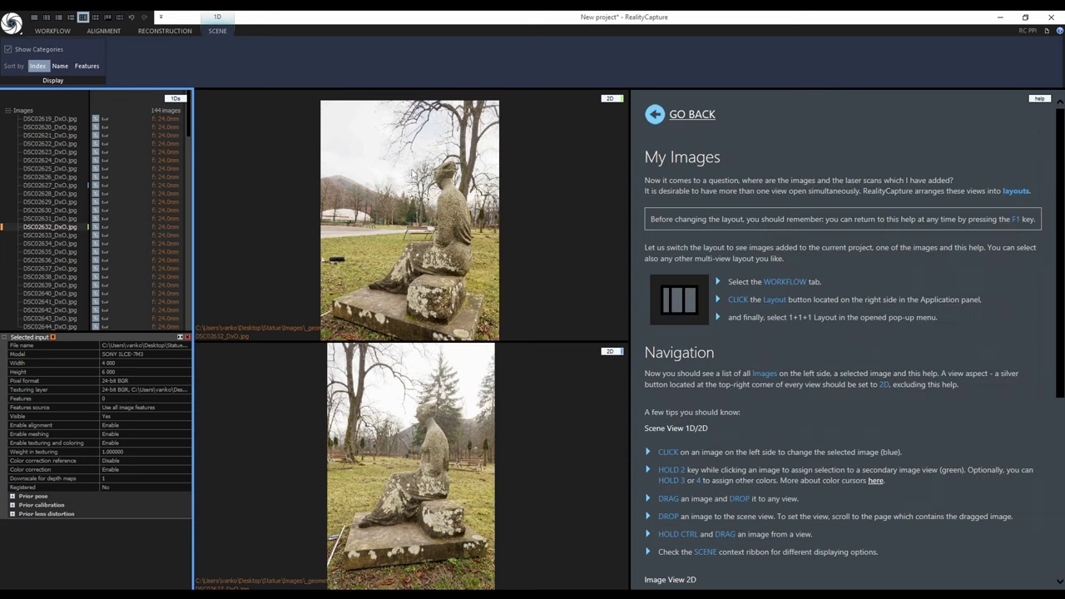
- Zoom the top view onto the statue's lap and compare its Texture and Geometry layers, ending on Texture
{"action": "left_click", "coordinate": [386, 200]}
{"action": "scroll", "coordinate": [386, 200], "scroll_direction": "up", "scroll_amount": 2}
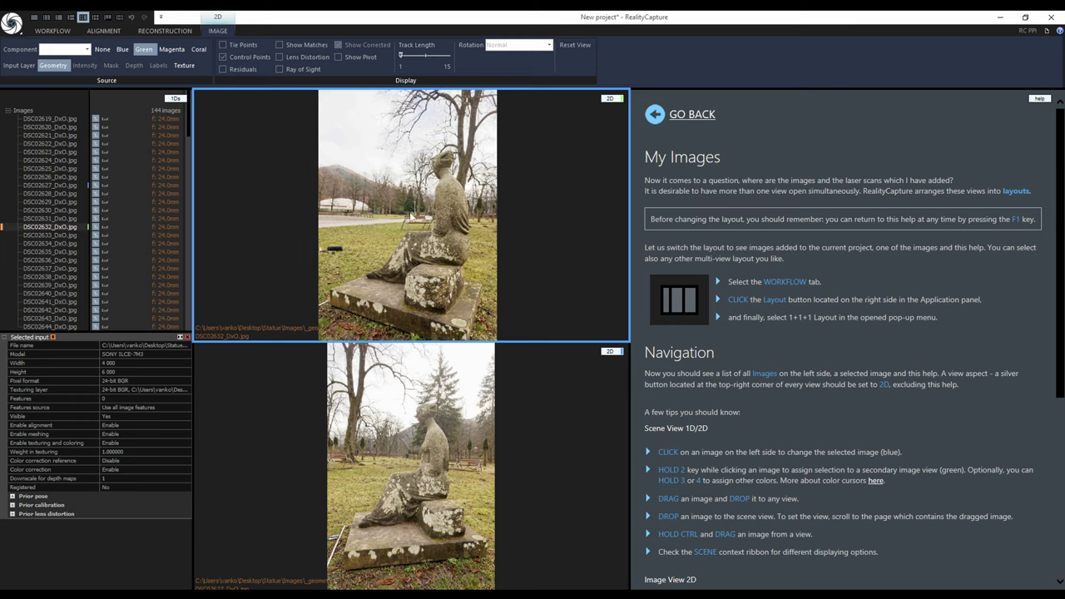
{"action": "scroll", "coordinate": [432, 208], "scroll_direction": "up", "scroll_amount": 6}
{"action": "left_click_drag", "start_coordinate": [473, 155], "coordinate": [428, 185]}
{"action": "left_click", "coordinate": [192, 66]}
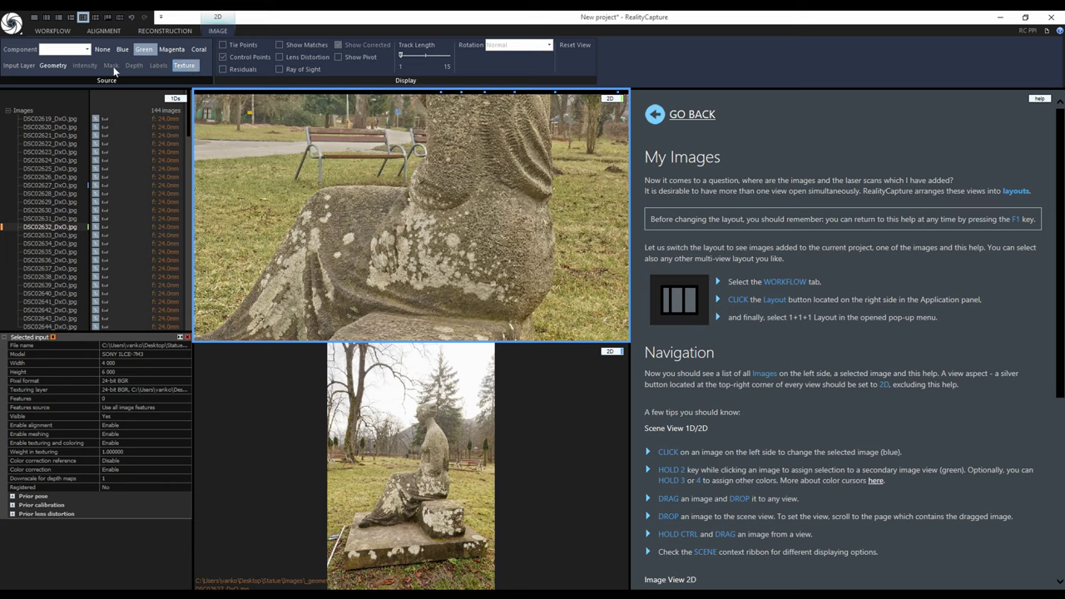
{"action": "left_click", "coordinate": [53, 65]}
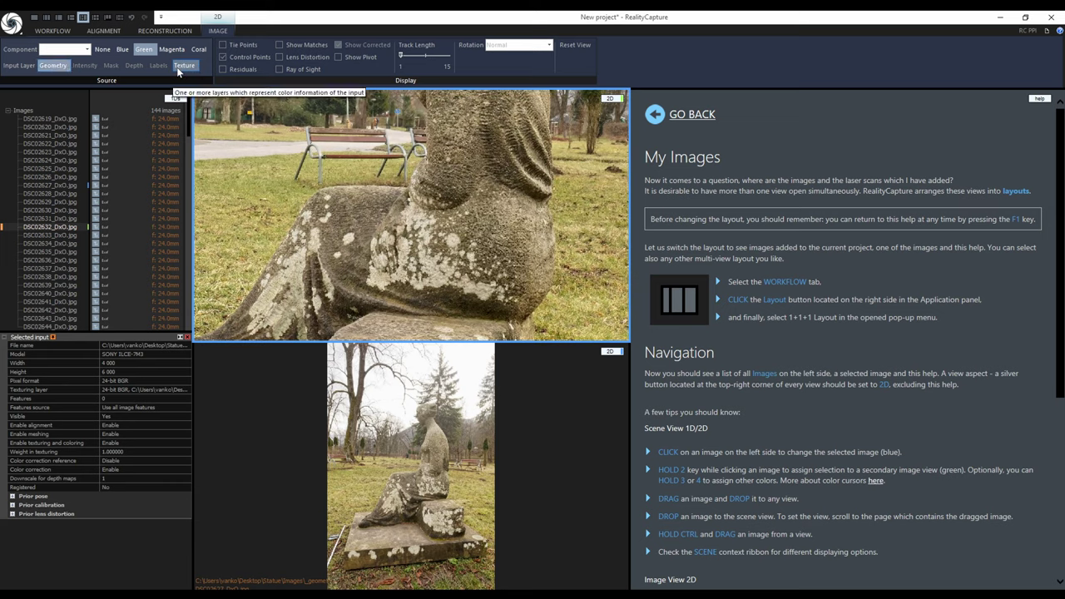
{"action": "left_click", "coordinate": [177, 66]}
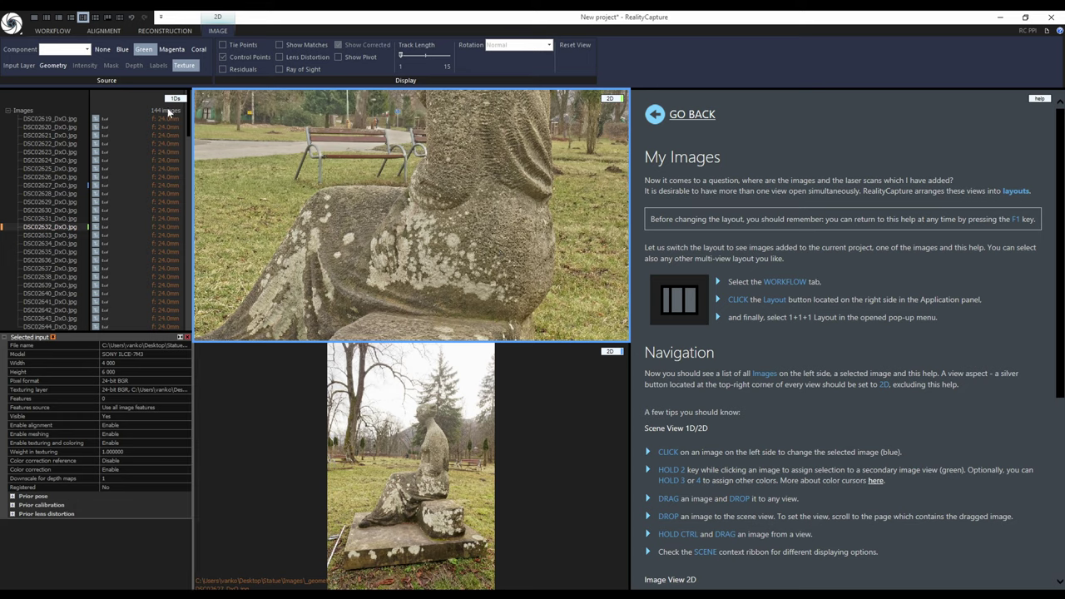
- Open Application Settings from the Workflow tab and bring the Statue Images folder window forward
{"action": "left_click", "coordinate": [66, 33]}
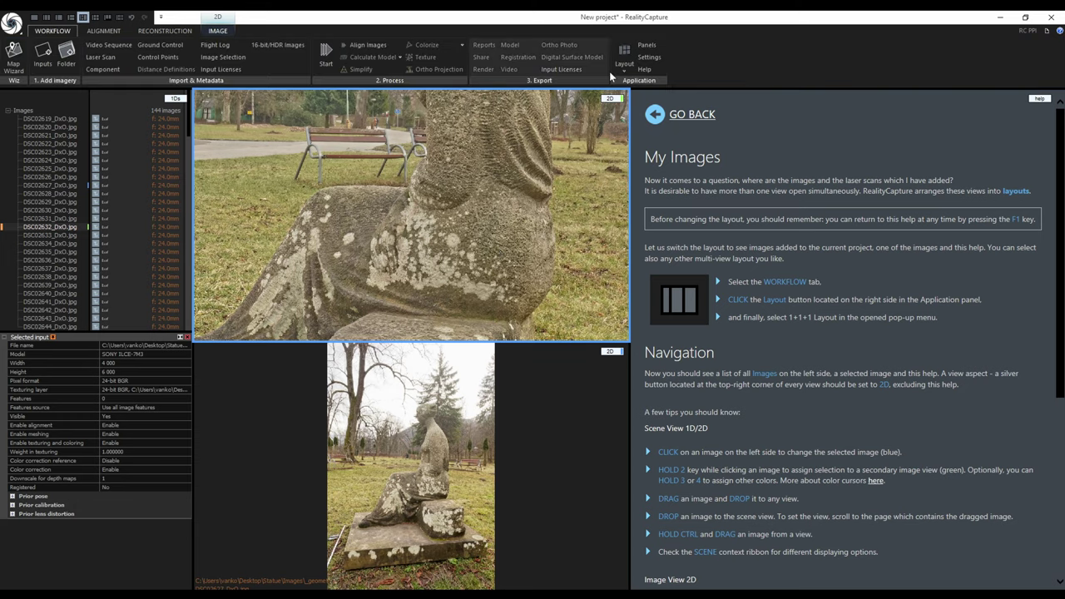
{"action": "left_click", "coordinate": [647, 59]}
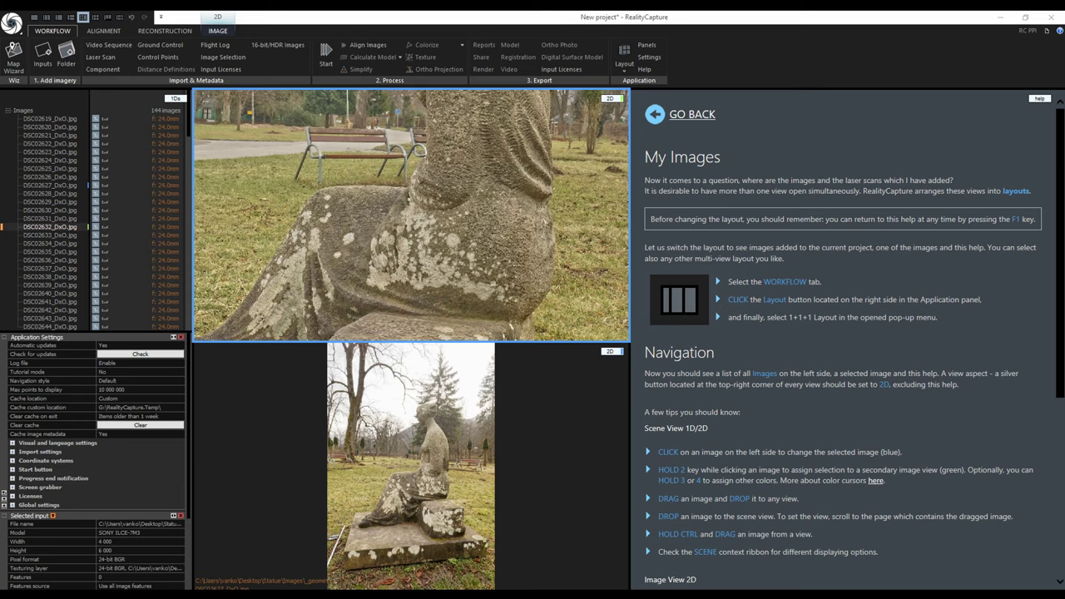
{"action": "left_click", "coordinate": [125, 595]}
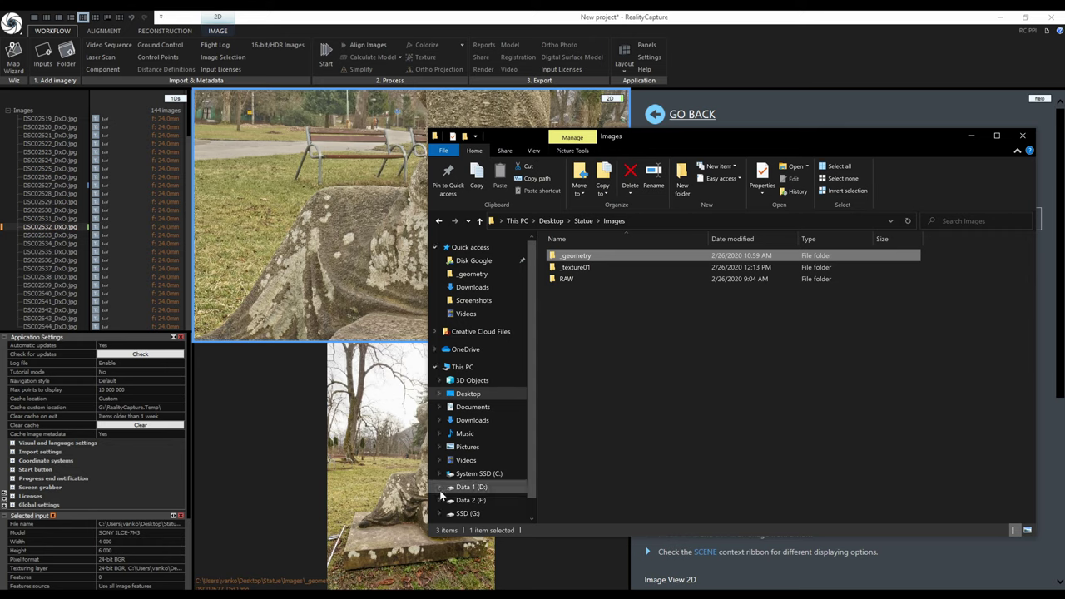
- Browse from C: through Users, the user folder, AppData and Local into the Temp folder
{"action": "left_click", "coordinate": [478, 473]}
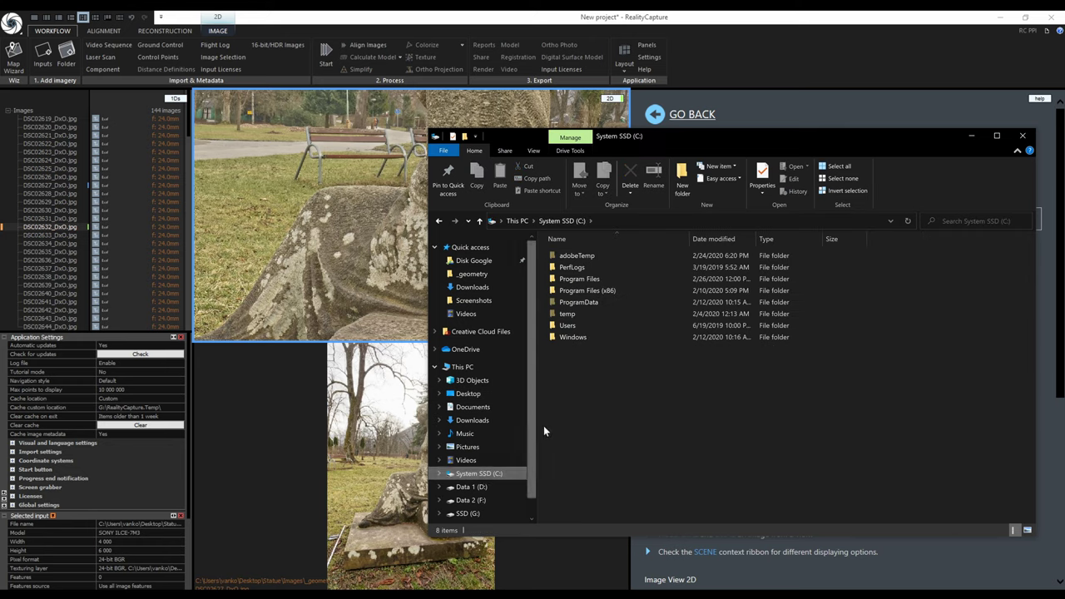
{"action": "left_click", "coordinate": [534, 150]}
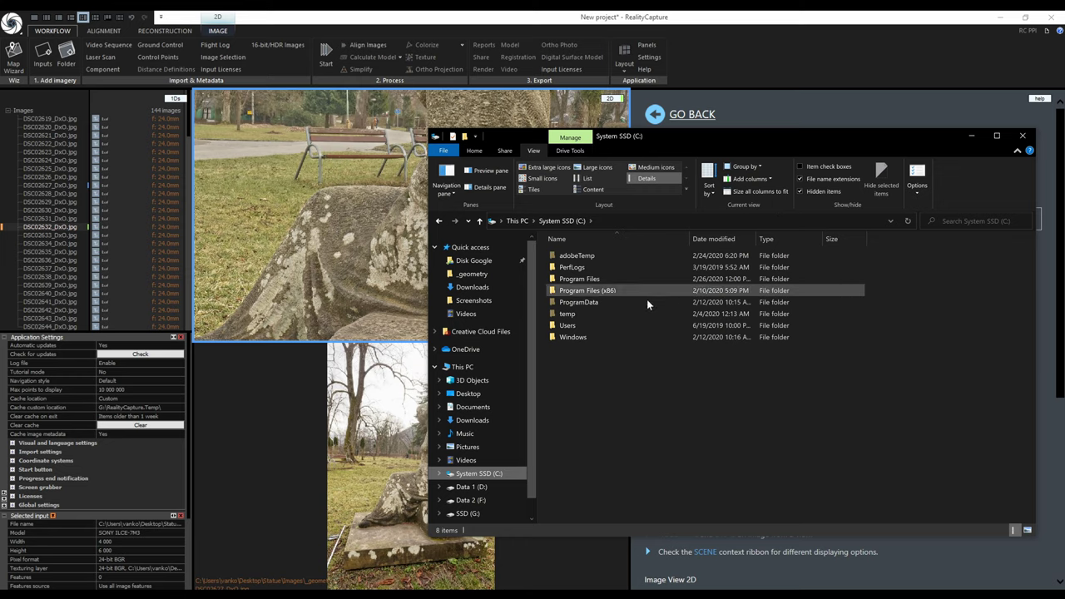
{"action": "double_click", "coordinate": [600, 326]}
{"action": "double_click", "coordinate": [590, 256]}
{"action": "double_click", "coordinate": [585, 395]}
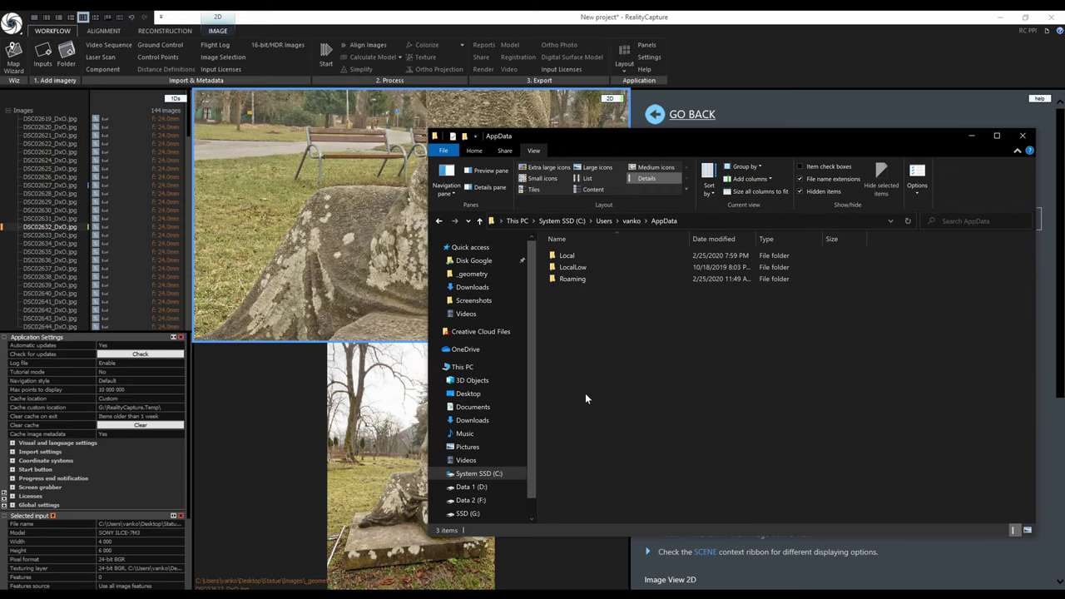
{"action": "double_click", "coordinate": [593, 252]}
{"action": "left_click_drag", "start_coordinate": [1033, 287], "coordinate": [1035, 444]}
{"action": "double_click", "coordinate": [596, 468]}
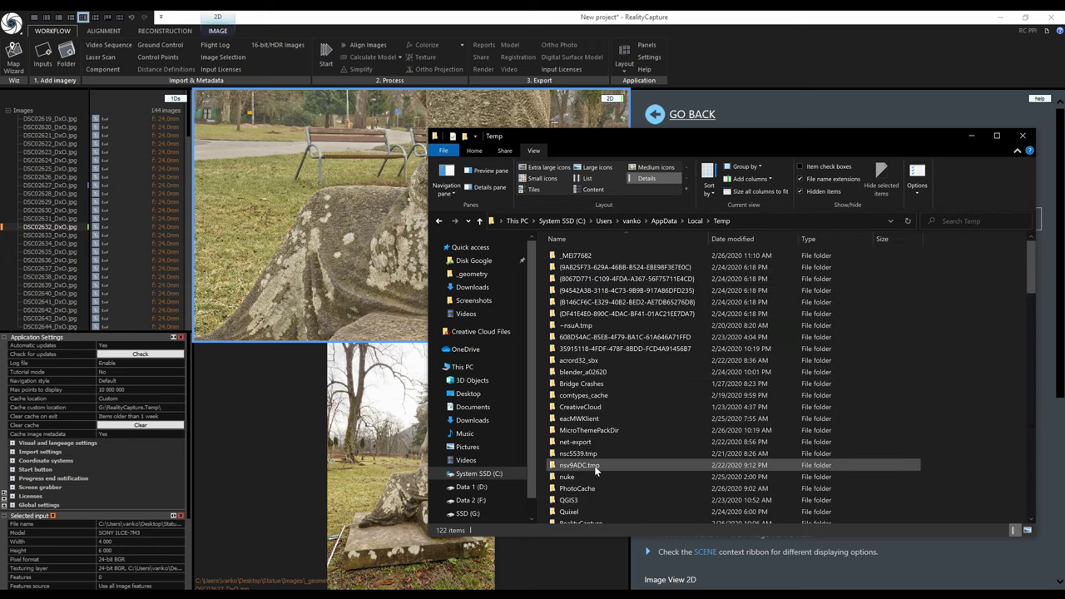
- Open RealityCapture.log in Notepad, read the 144 images added entry, and close it
{"action": "scroll", "coordinate": [662, 409], "scroll_direction": "down", "scroll_amount": 20}
{"action": "left_click", "coordinate": [639, 253]}
{"action": "double_click", "coordinate": [638, 254]}
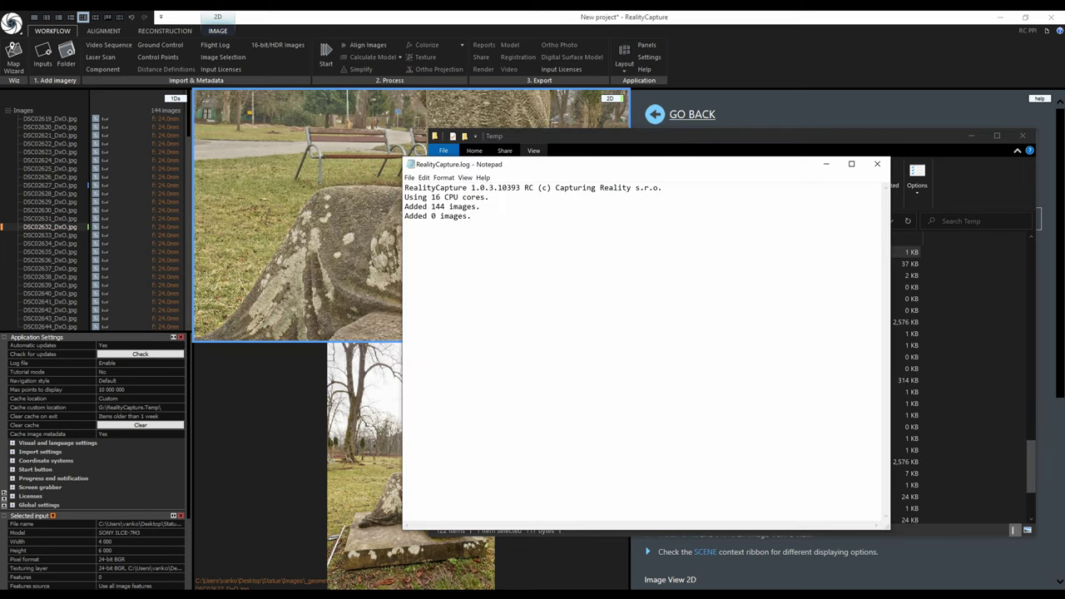
{"action": "left_click", "coordinate": [878, 164]}
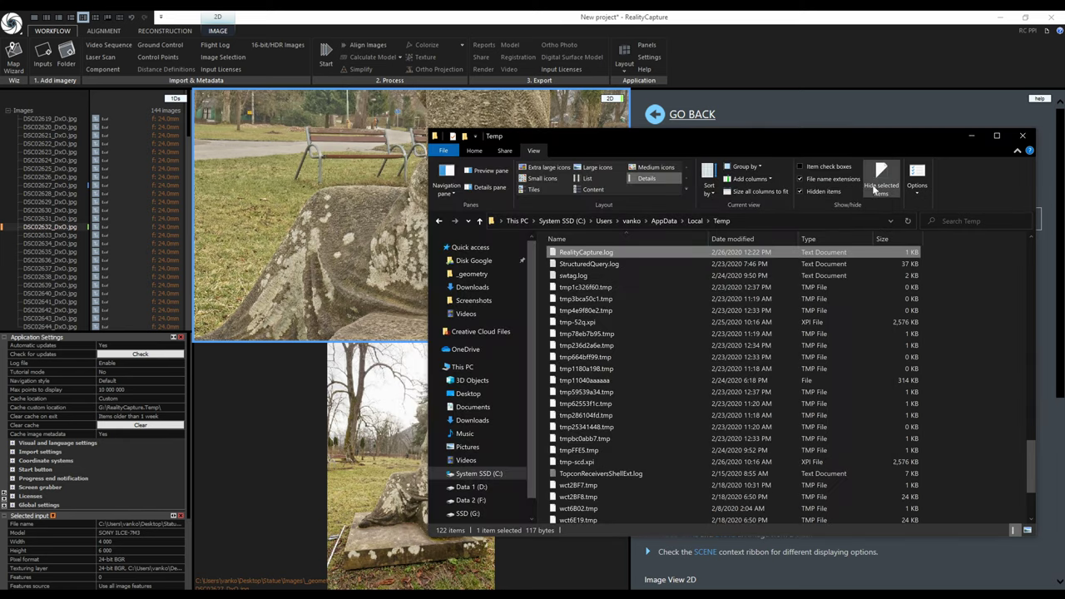
- Minimize File Explorer and briefly expand then collapse the Import settings in RealityCapture
{"action": "left_click", "coordinate": [972, 139]}
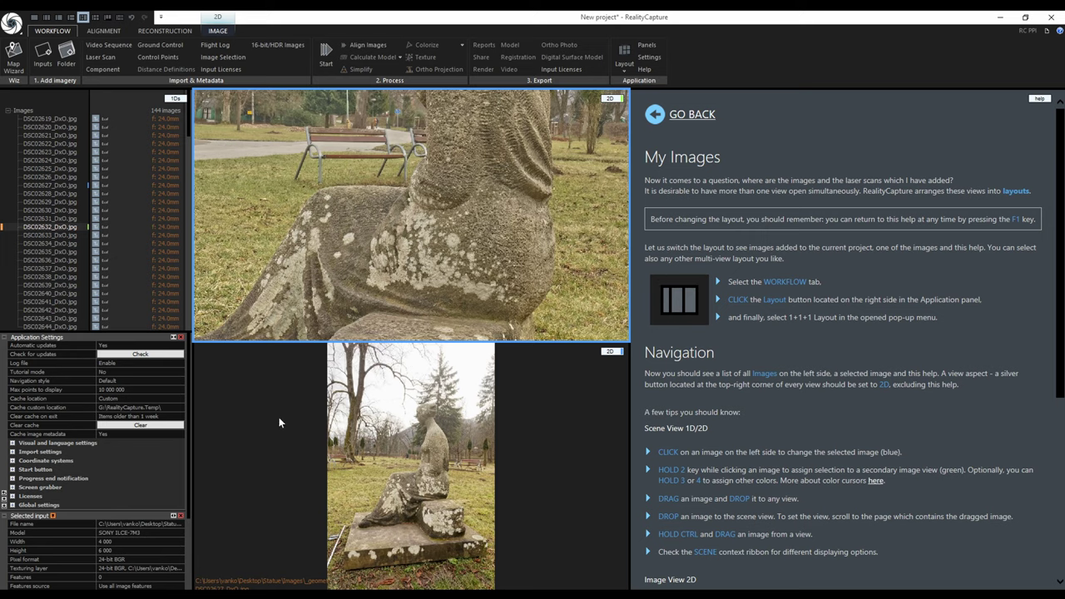
{"action": "left_click", "coordinate": [13, 452]}
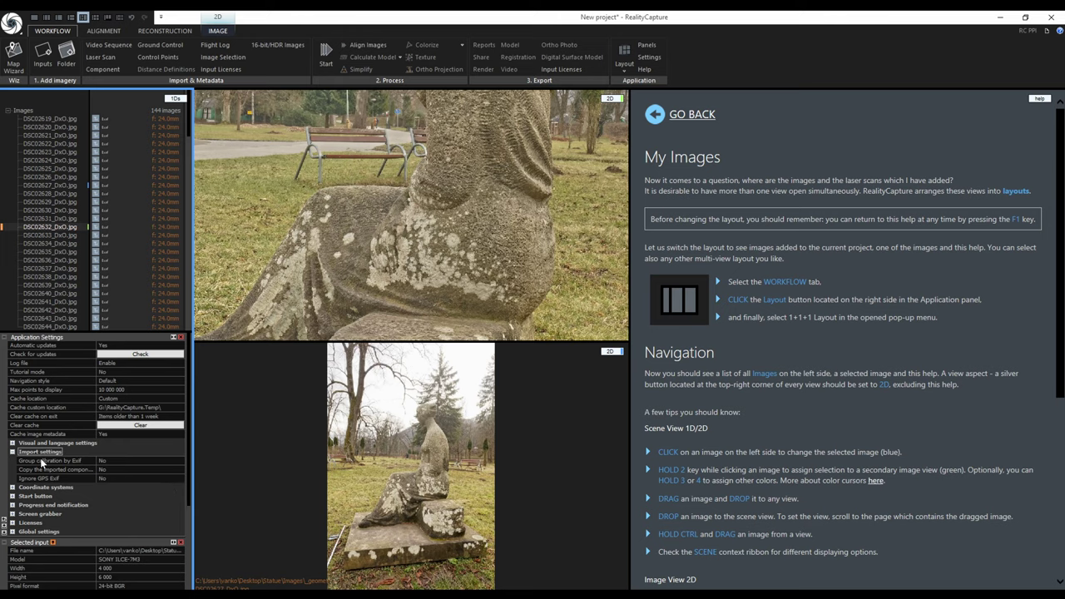
{"action": "left_click", "coordinate": [13, 452]}
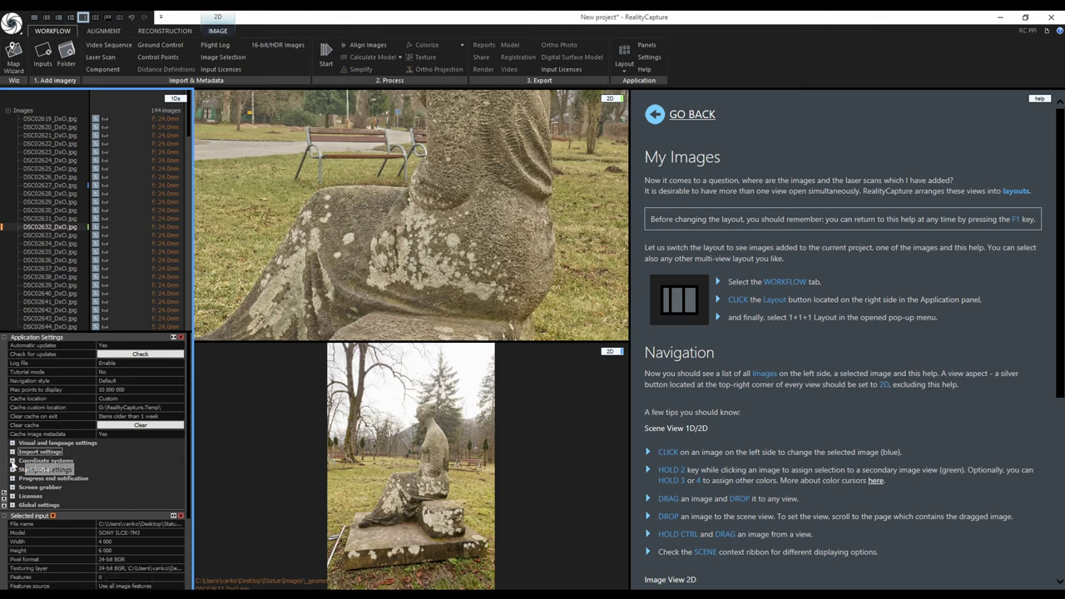
- Expand Coordinate systems and check the Project coordinate system choices, keeping local:1 - Euclidean
{"action": "left_click", "coordinate": [12, 461]}
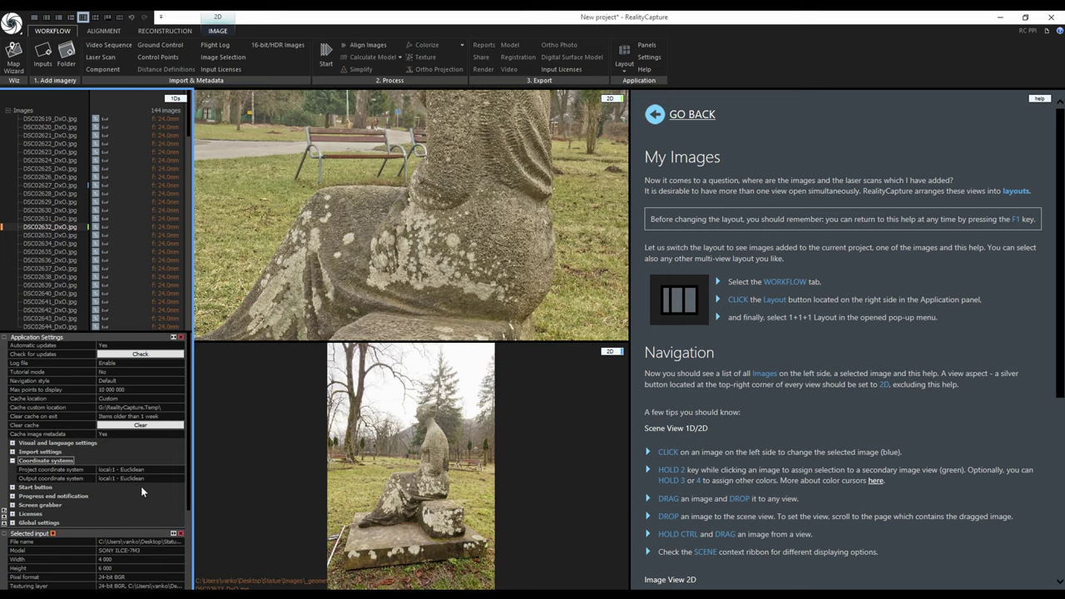
{"action": "left_click", "coordinate": [180, 470]}
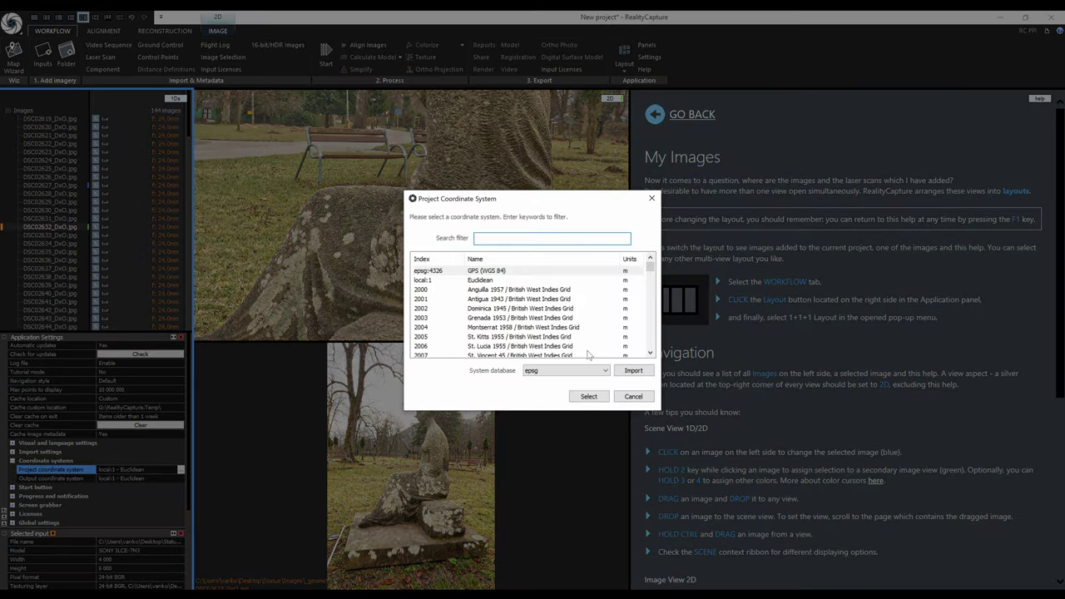
{"action": "left_click", "coordinate": [630, 397]}
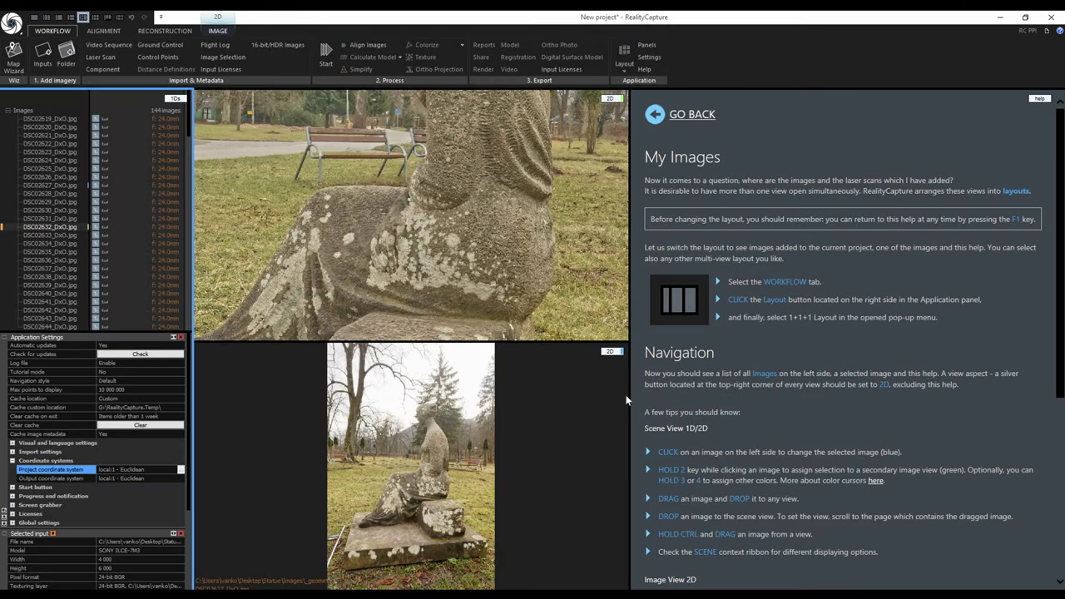
- Under Start button settings, change Colors and texturing from Per-vertex color to Textures
{"action": "left_click", "coordinate": [13, 460]}
{"action": "left_click", "coordinate": [13, 469]}
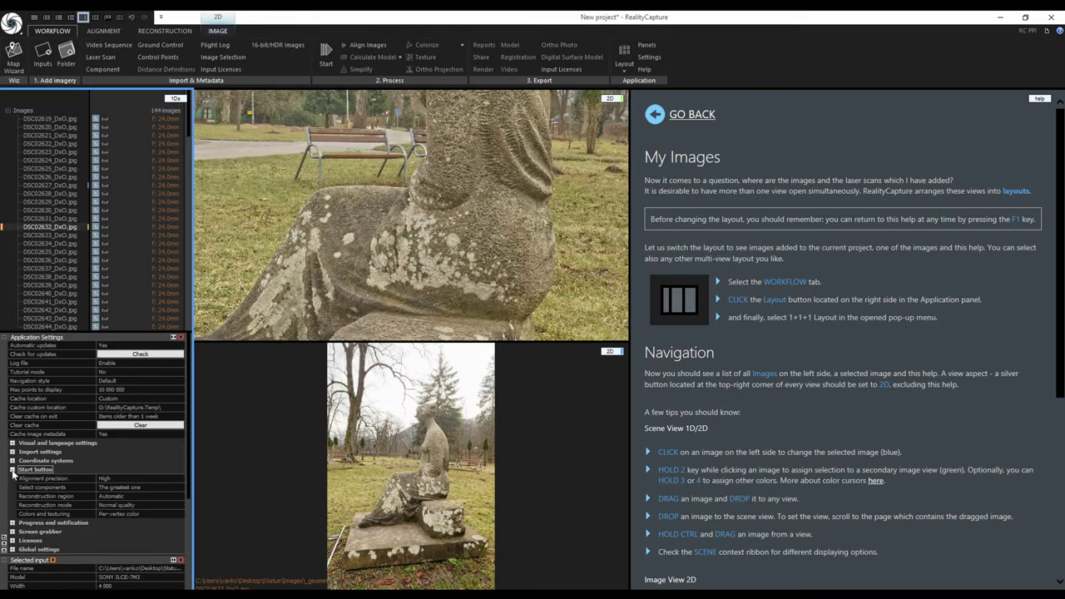
{"action": "left_click", "coordinate": [181, 514]}
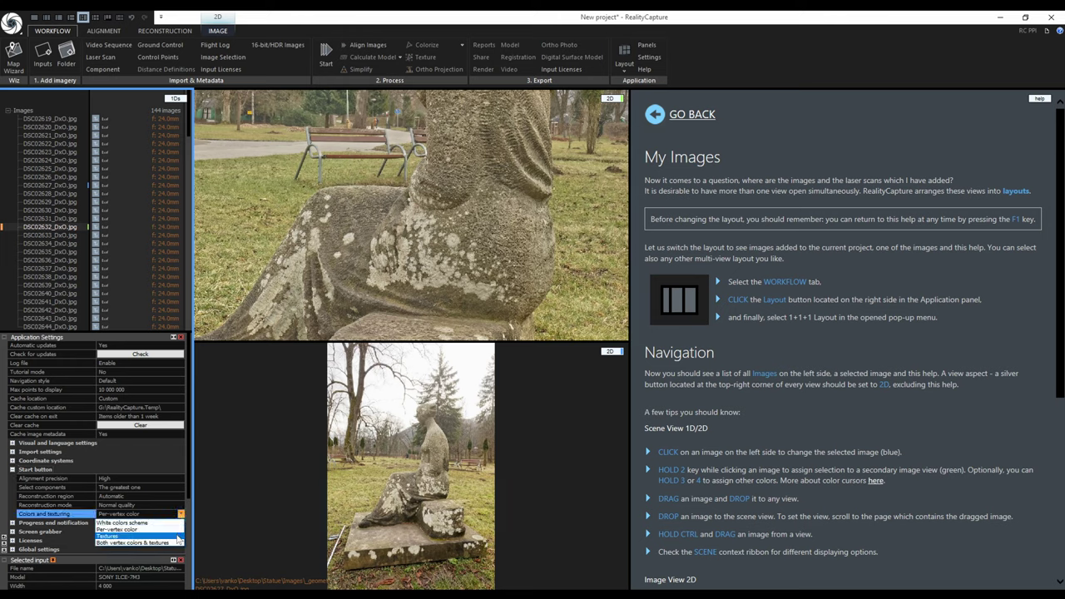
{"action": "left_click", "coordinate": [177, 536]}
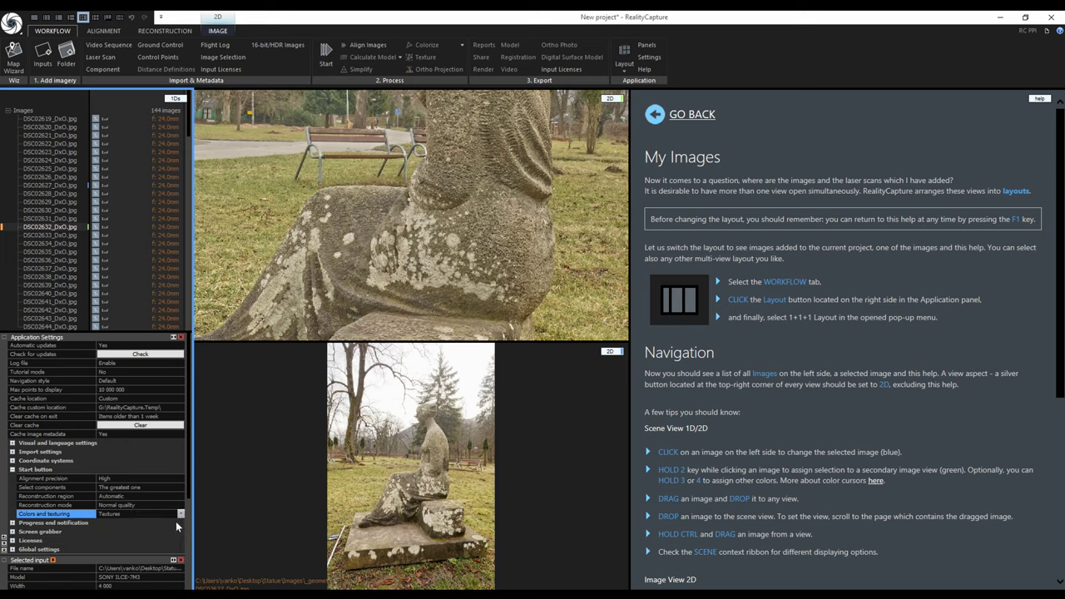
{"action": "left_click", "coordinate": [11, 469]}
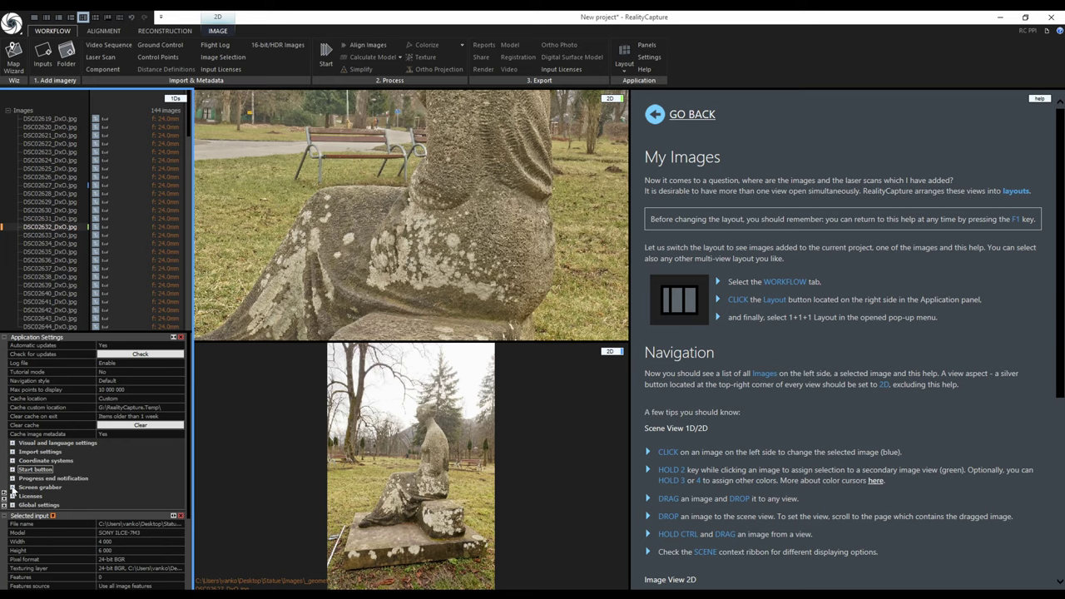
- Review the Screen grabber, Licenses and Global settings sections, then close the Selected input and Application Settings panels
{"action": "left_click", "coordinate": [13, 488]}
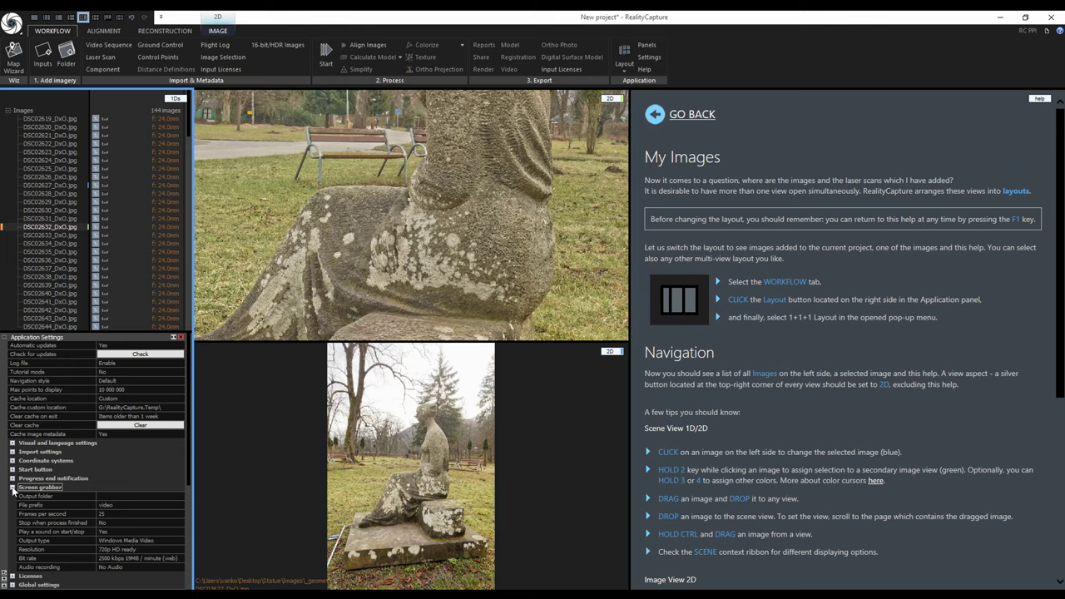
{"action": "left_click", "coordinate": [12, 487]}
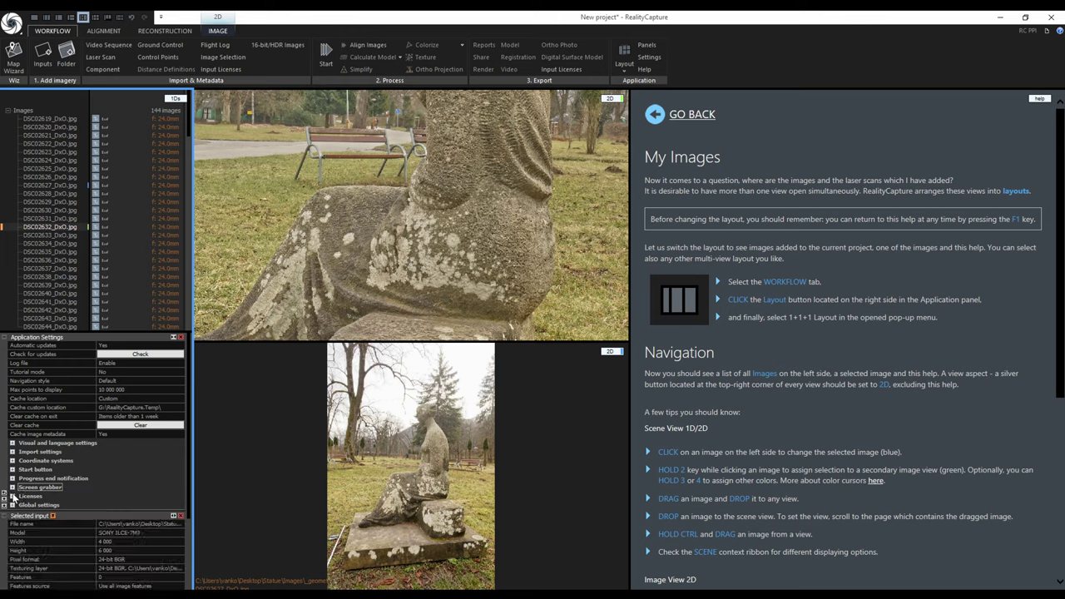
{"action": "left_click", "coordinate": [13, 496]}
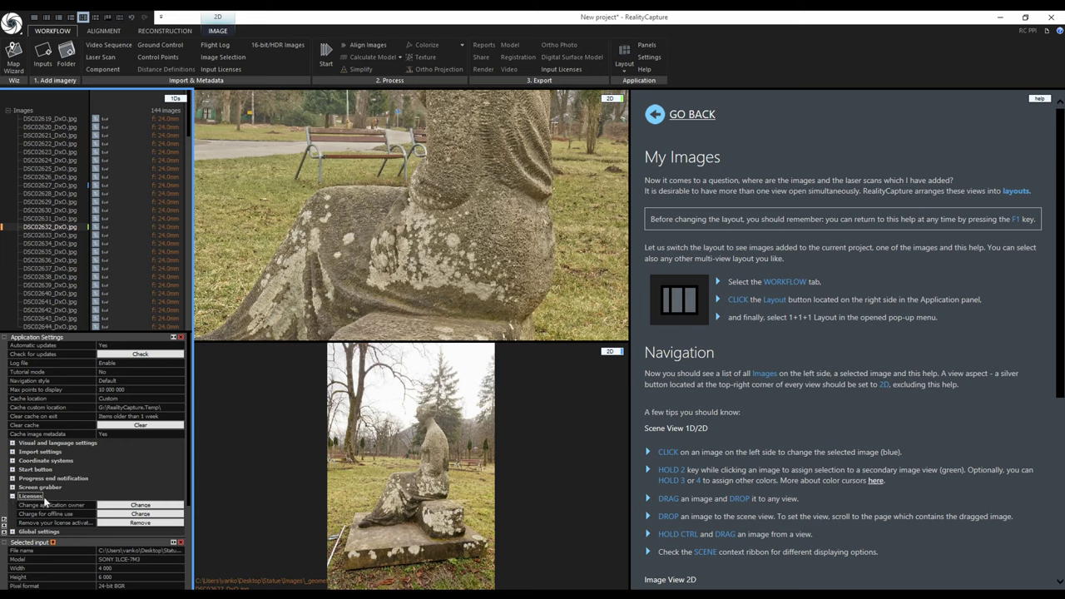
{"action": "left_click", "coordinate": [18, 498]}
{"action": "left_click", "coordinate": [83, 504]}
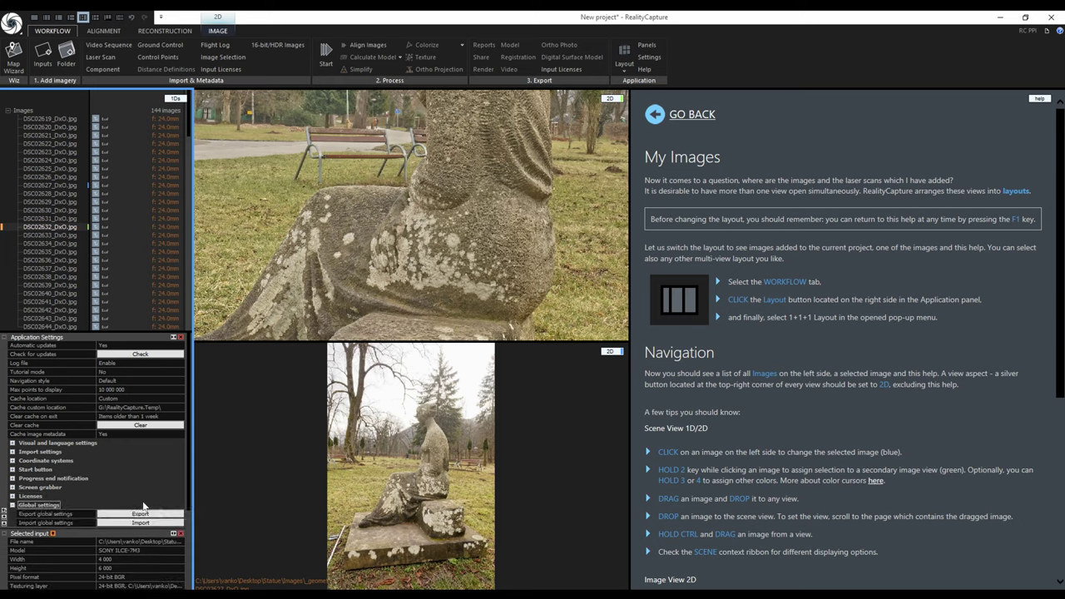
{"action": "left_click", "coordinate": [14, 506]}
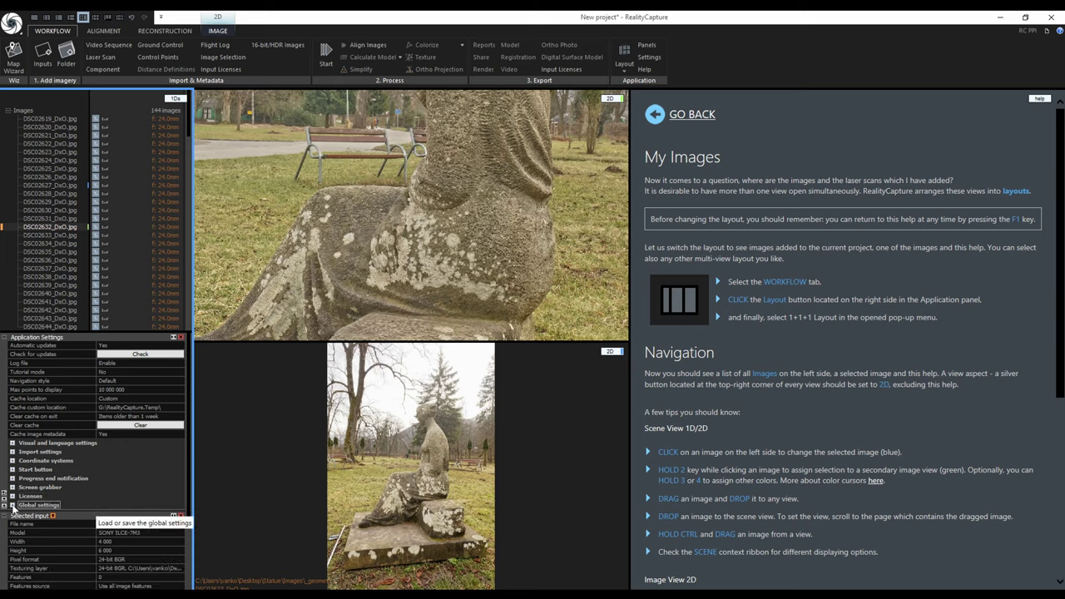
{"action": "left_click", "coordinate": [181, 516]}
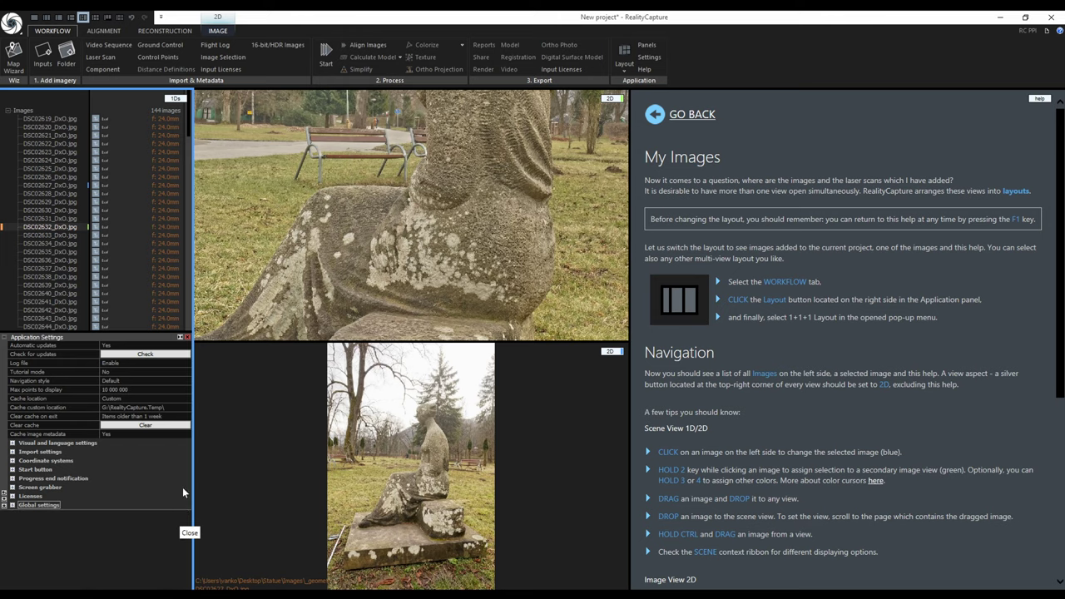
{"action": "left_click", "coordinate": [180, 337]}
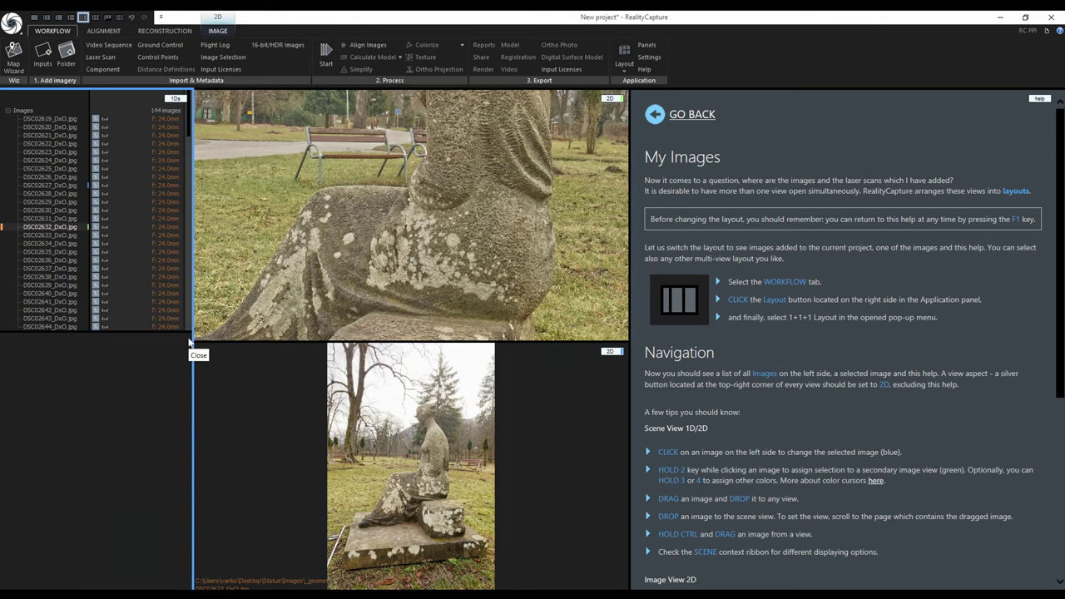